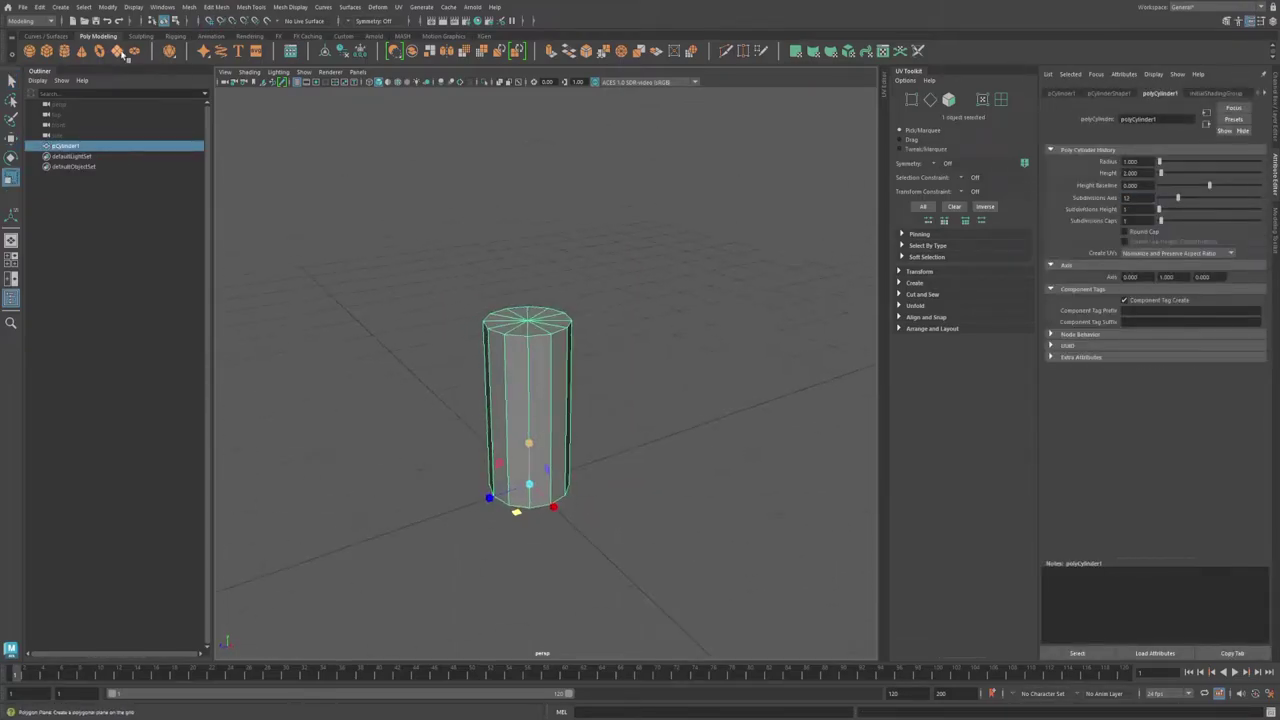
Flatten the wide cylinder into a tabletop and add a cube for the leg.
drag(516, 272, 516, 302)
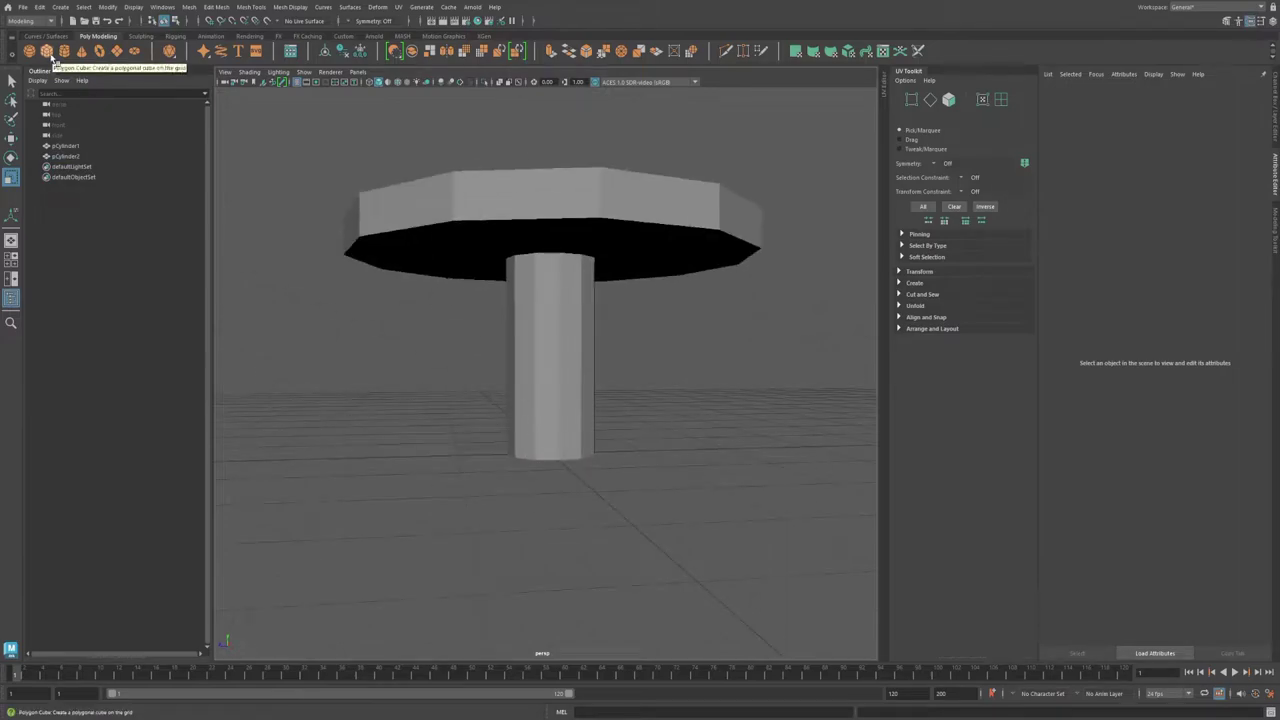
click(52, 57)
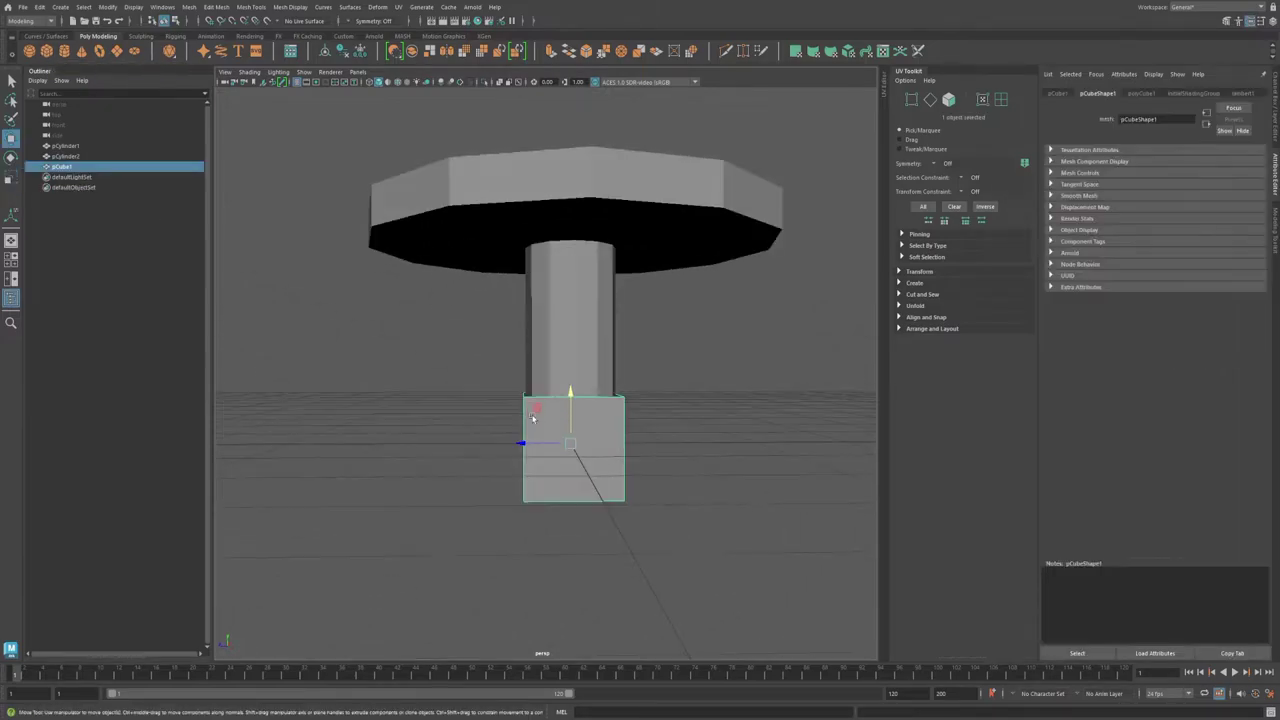
key(f)
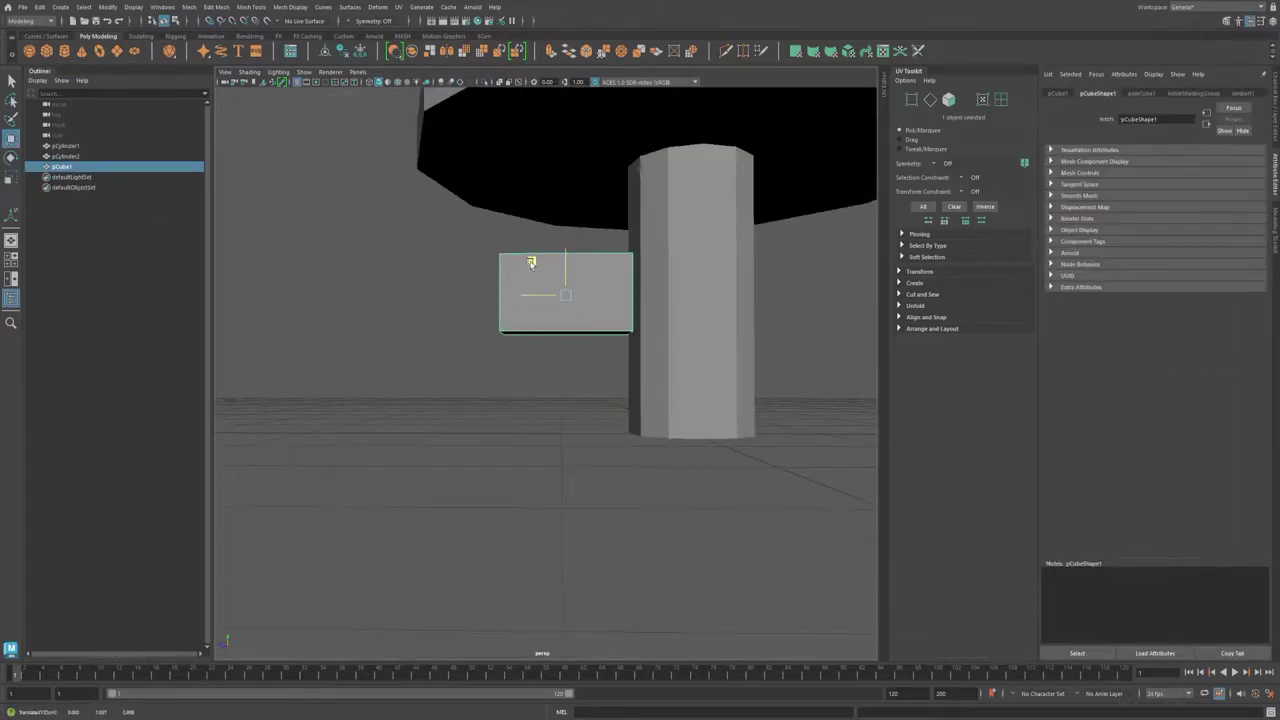
Extrude the cube's face into the first leg sections, angling them out from the column.
key(space)
key(space)
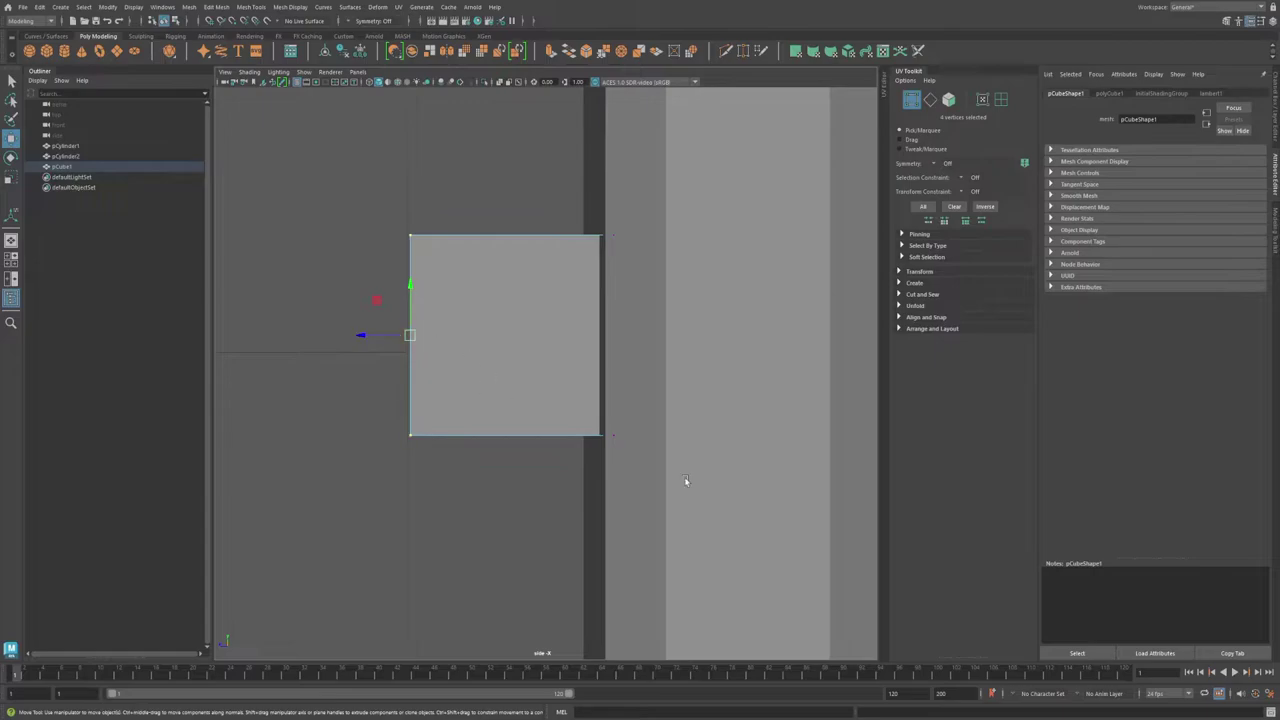
key(space)
key(space)
scroll(616, 380, down, 3)
key(ctrl+e)
drag(565, 355, 567, 378)
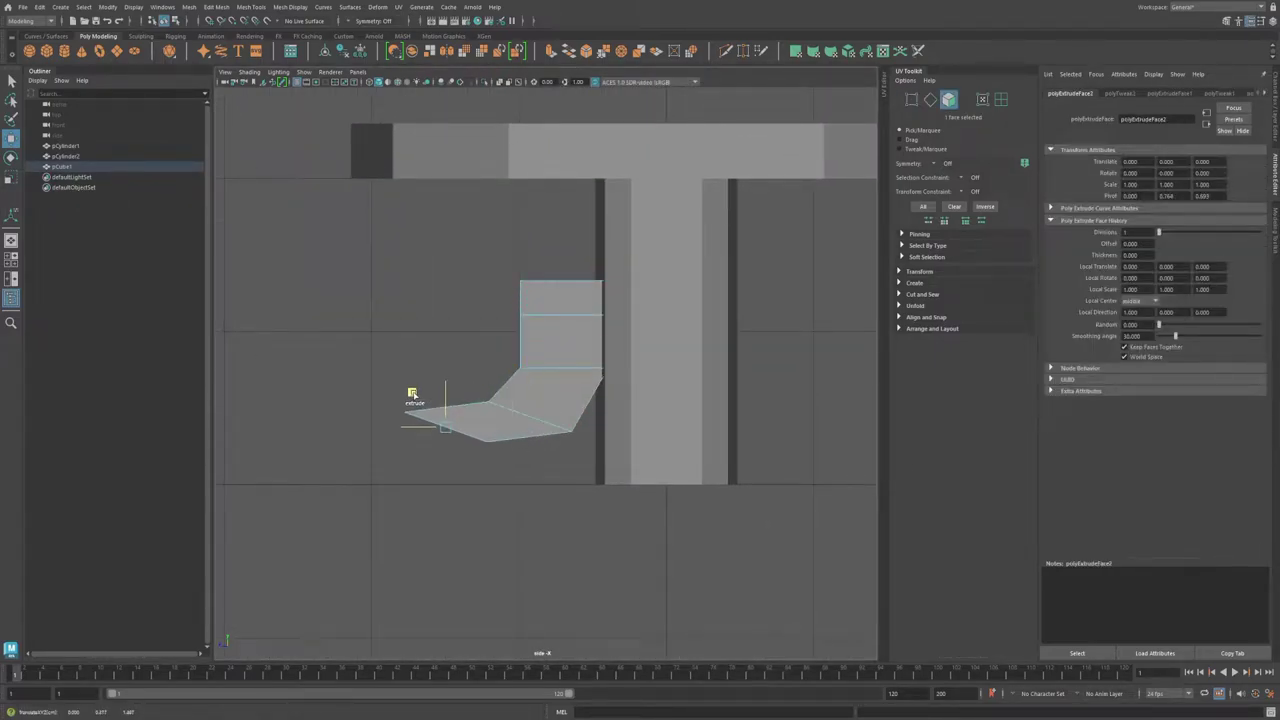
alt+middle_drag(411, 393, 443, 376)
shift+drag(443, 376, 491, 418)
Extrude, rotate and stretch the end face to bend the leg into a level section.
key(space)
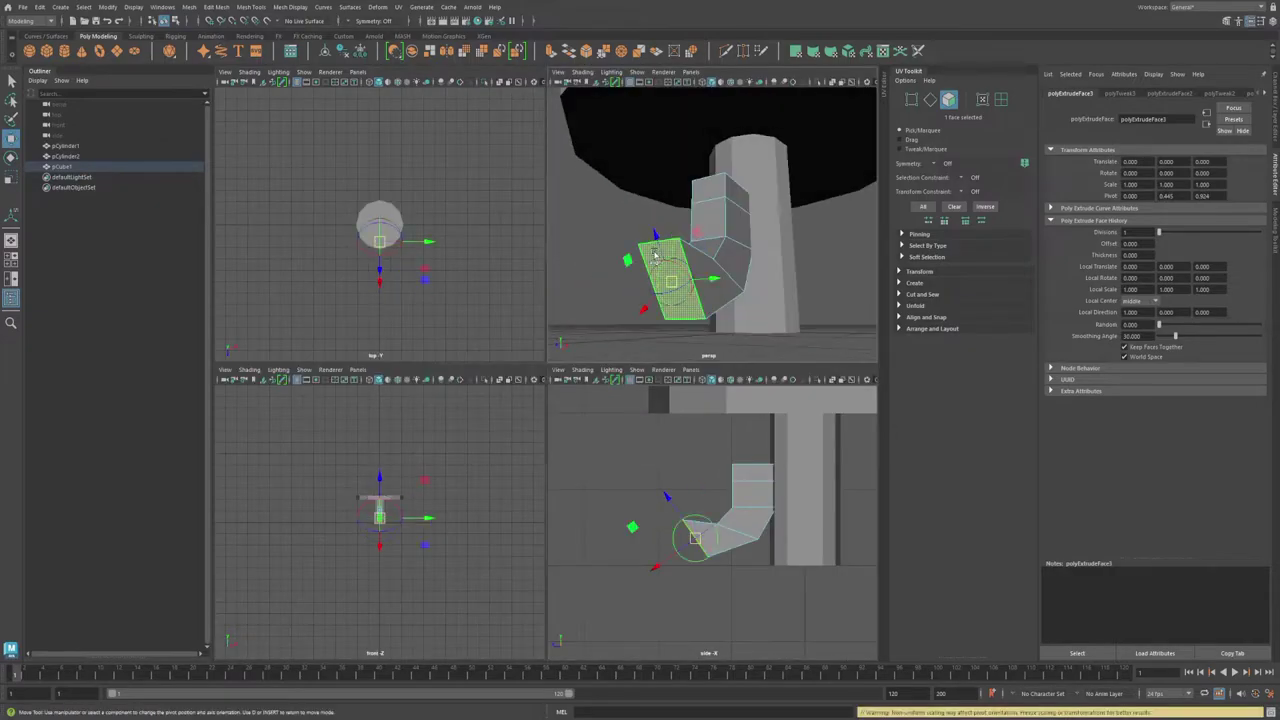
mouse_move(620, 270)
alt+mouse_down()
mouse_move(694, 251)
mouse_move(690, 277)
alt+mouse_up()
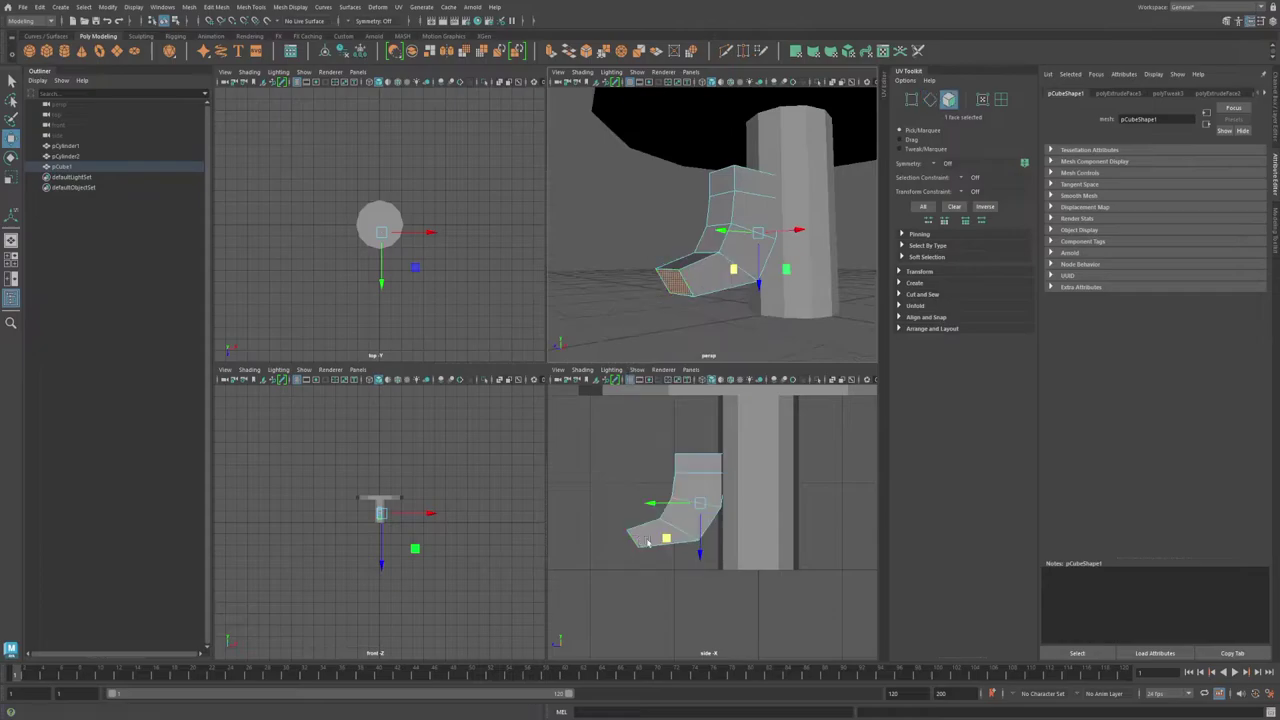
key(space)
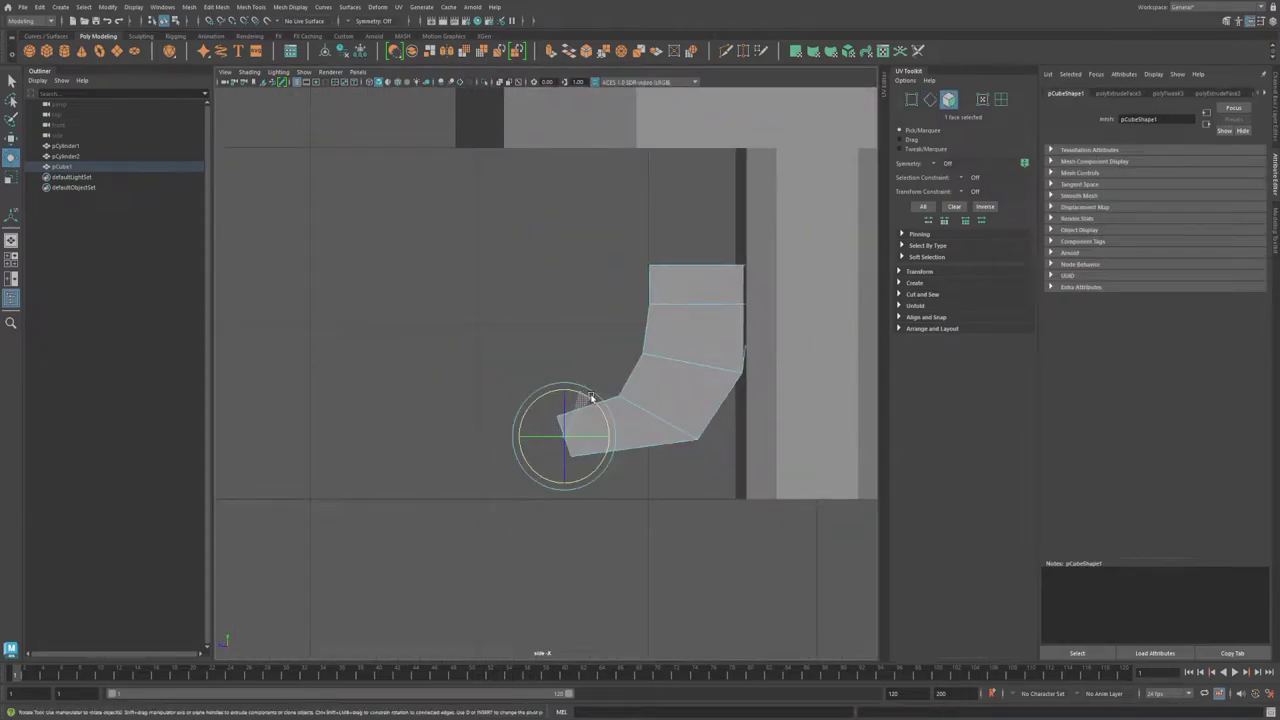
key(r)
alt+middle_drag(590, 397, 590, 420)
shift+drag(590, 420, 558, 427)
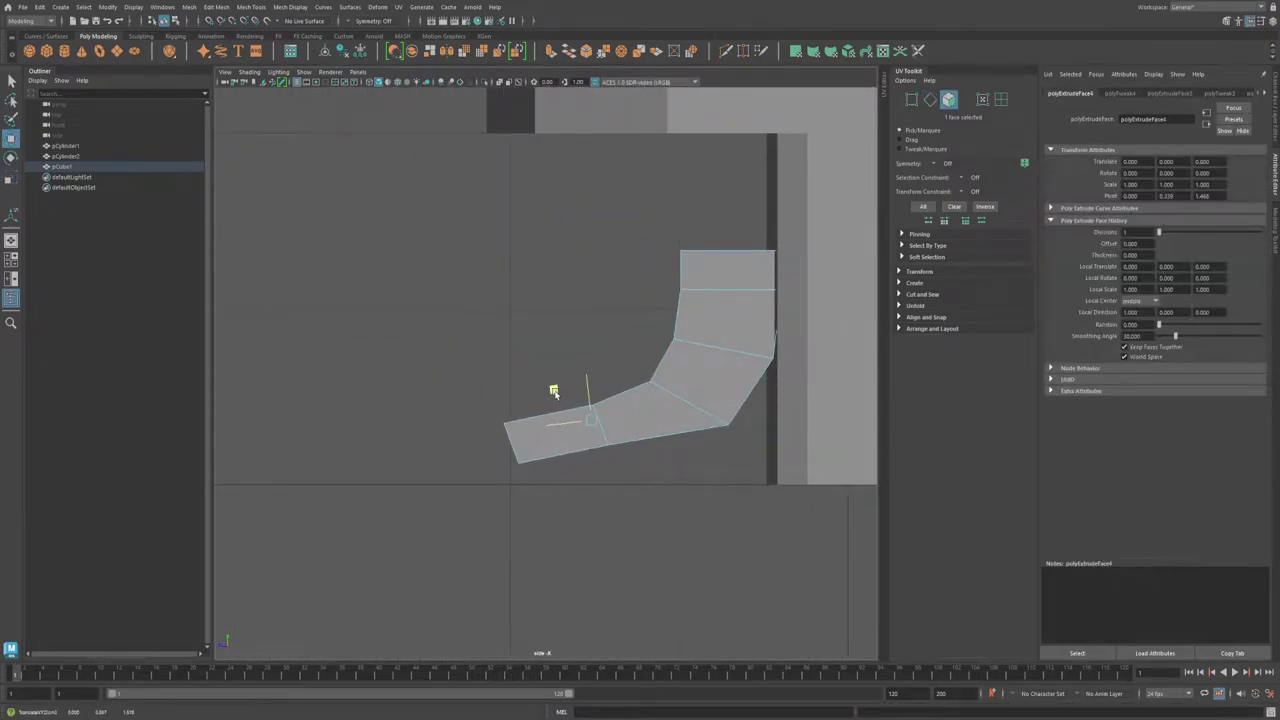
alt+middle_drag(590, 397, 578, 402)
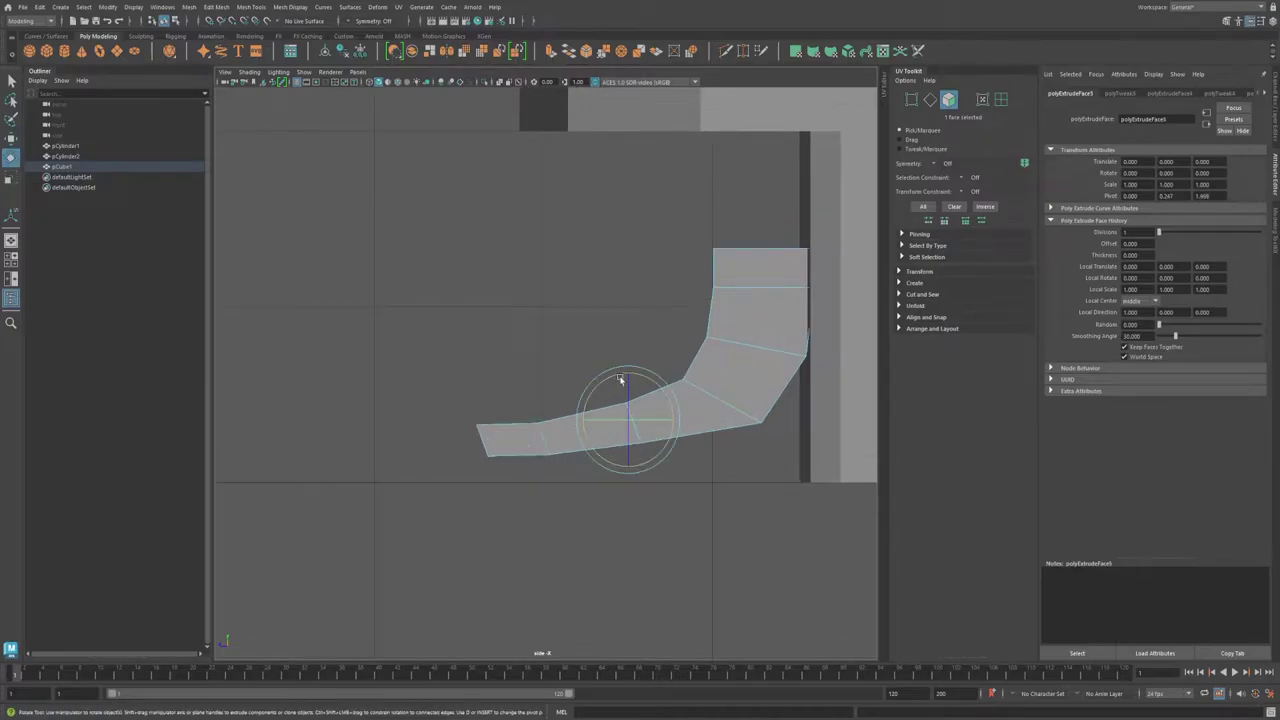
key(space)
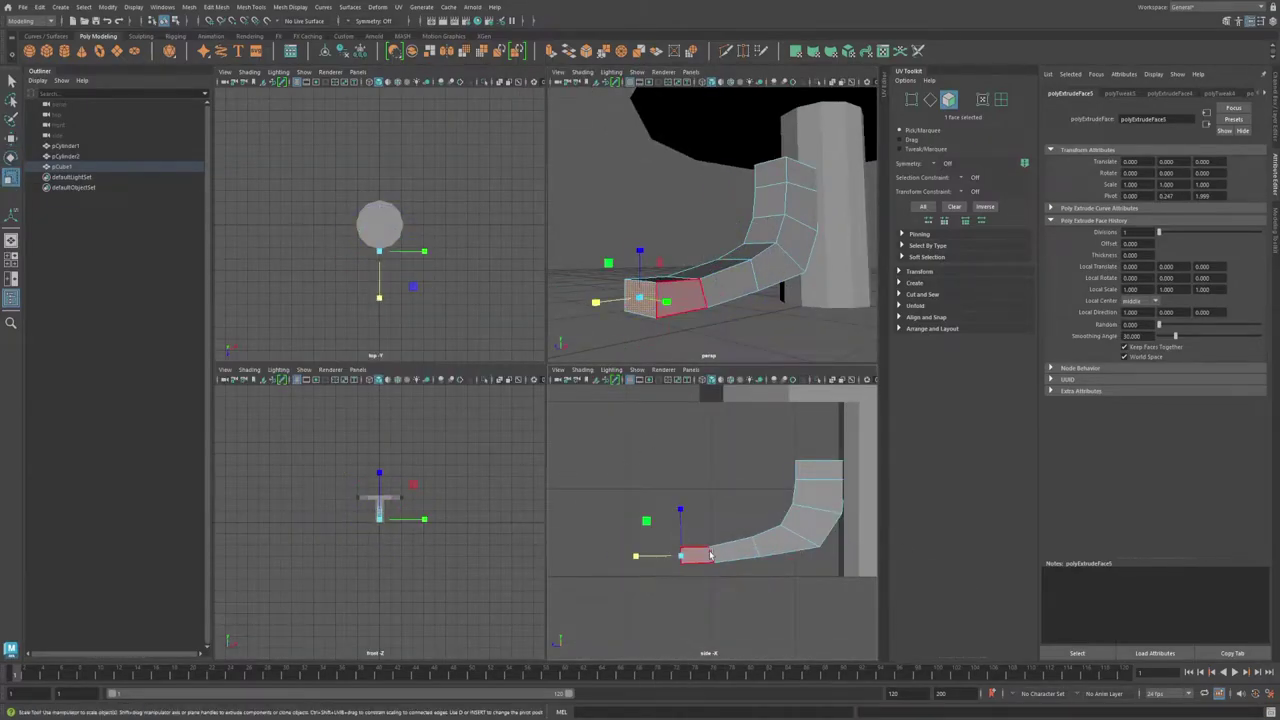
key(d)
key(space)
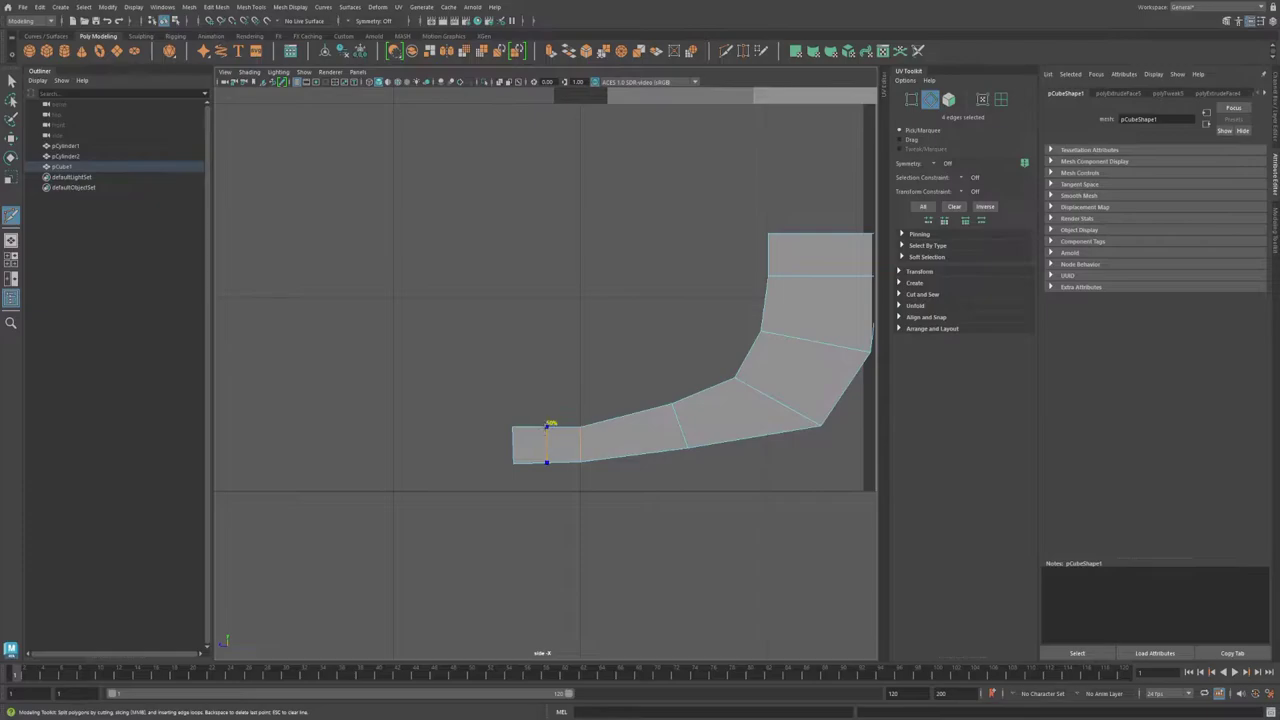
Multi-Cut new edges across the leg's end section to start the scroll foot.
ctrl+click(548, 424)
key(r)
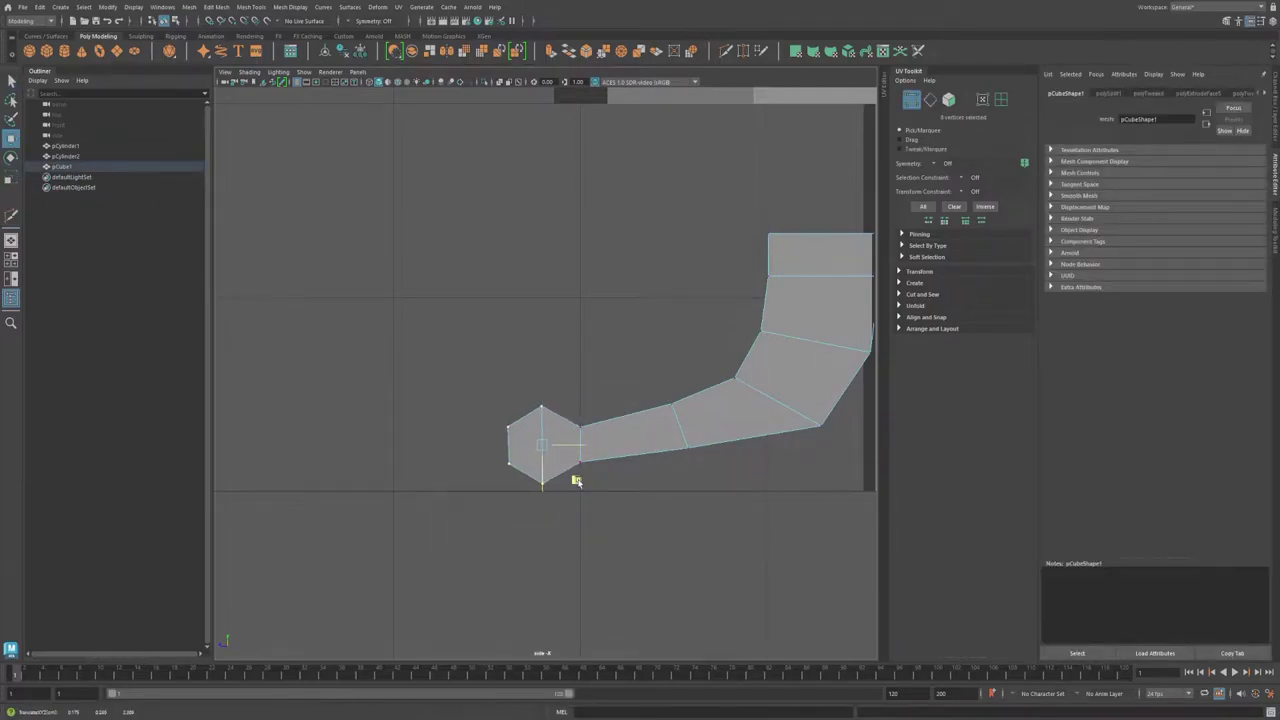
key(q)
right_click(543, 426)
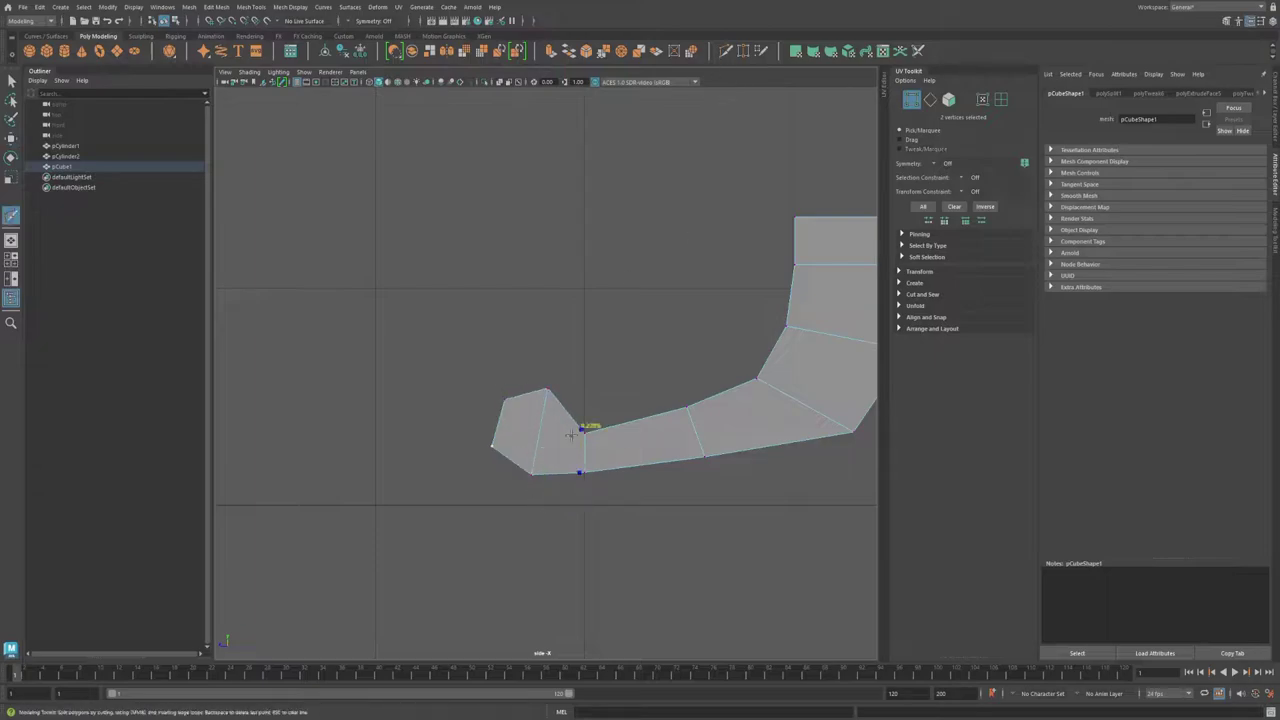
key(w)
mouse_move(555, 455)
alt+mouse_down()
mouse_move(531, 410)
mouse_move(634, 437)
mouse_move(600, 300)
alt+mouse_up()
scroll(633, 447, up, 5)
key(space)
key(space)
Extrude the leg's top face up to the tabletop's underside and check the J-shaped curve.
click(640, 262)
key(ctrl+e)
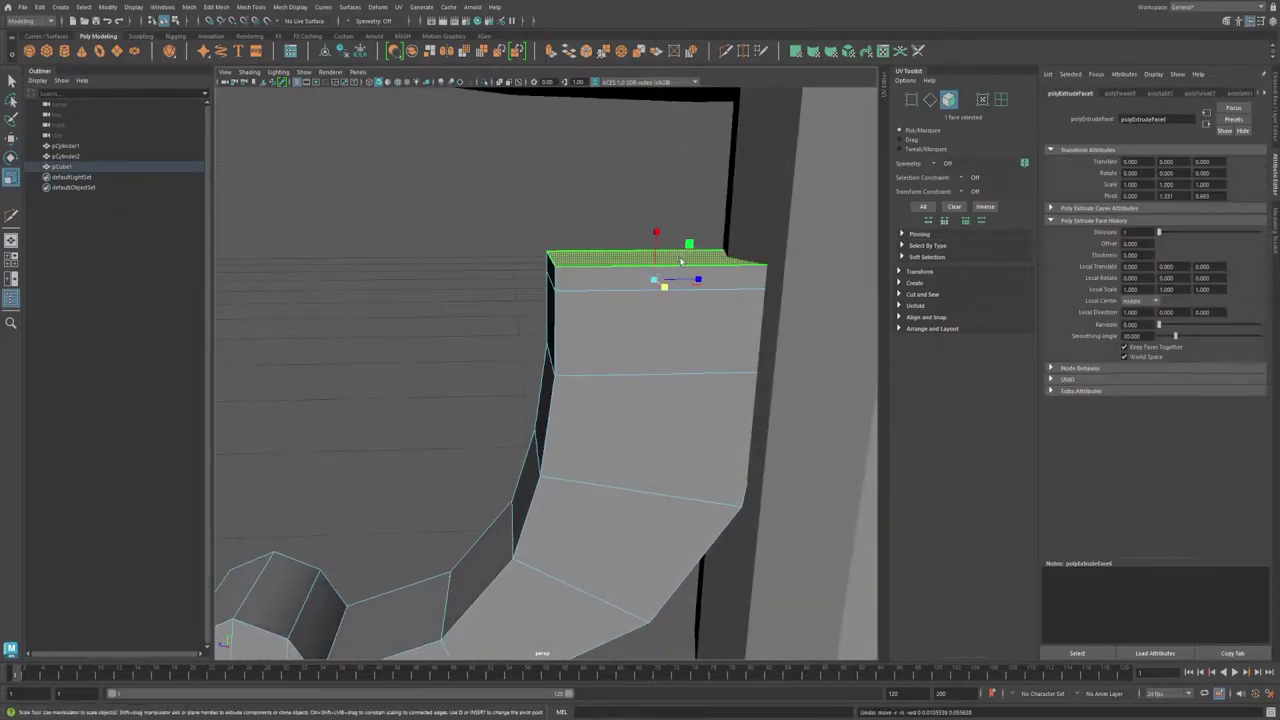
alt+drag(651, 230, 437, 366)
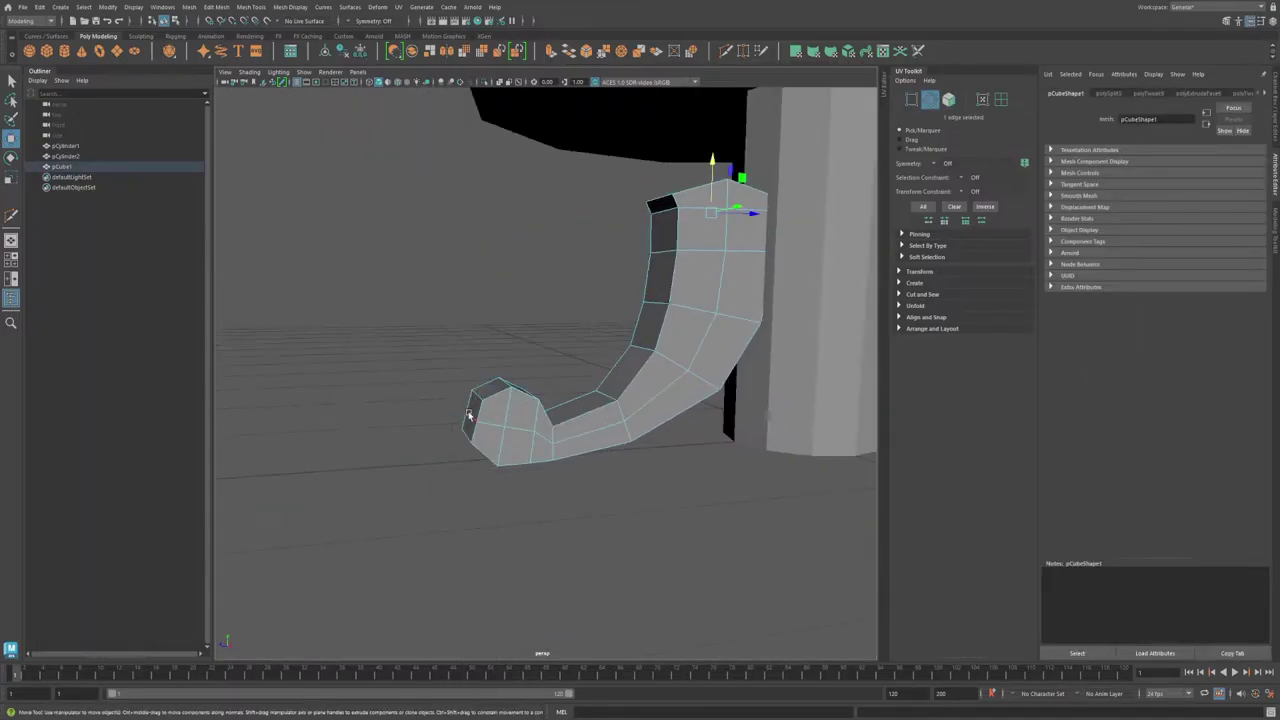
key(F8)
alt+drag(677, 391, 444, 348)
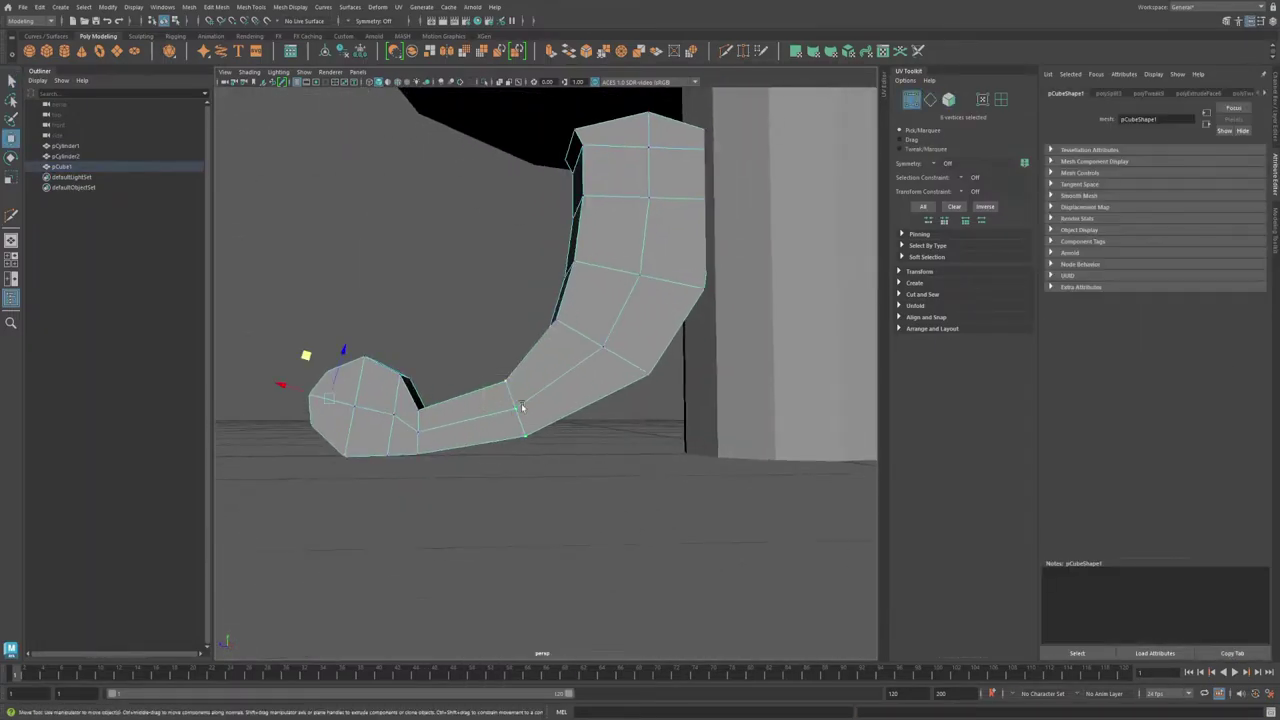
key(F8)
alt+drag(520, 371, 535, 385)
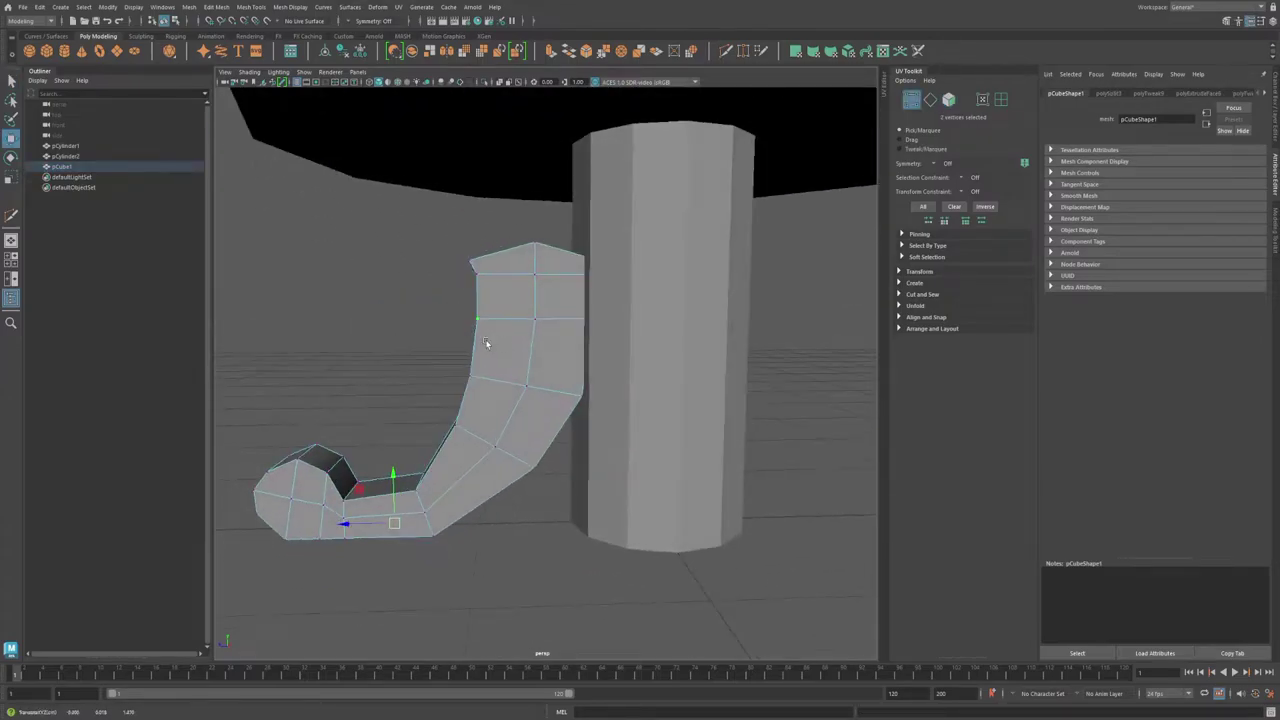
alt+drag(481, 357, 564, 408)
scroll(562, 330, up, 3)
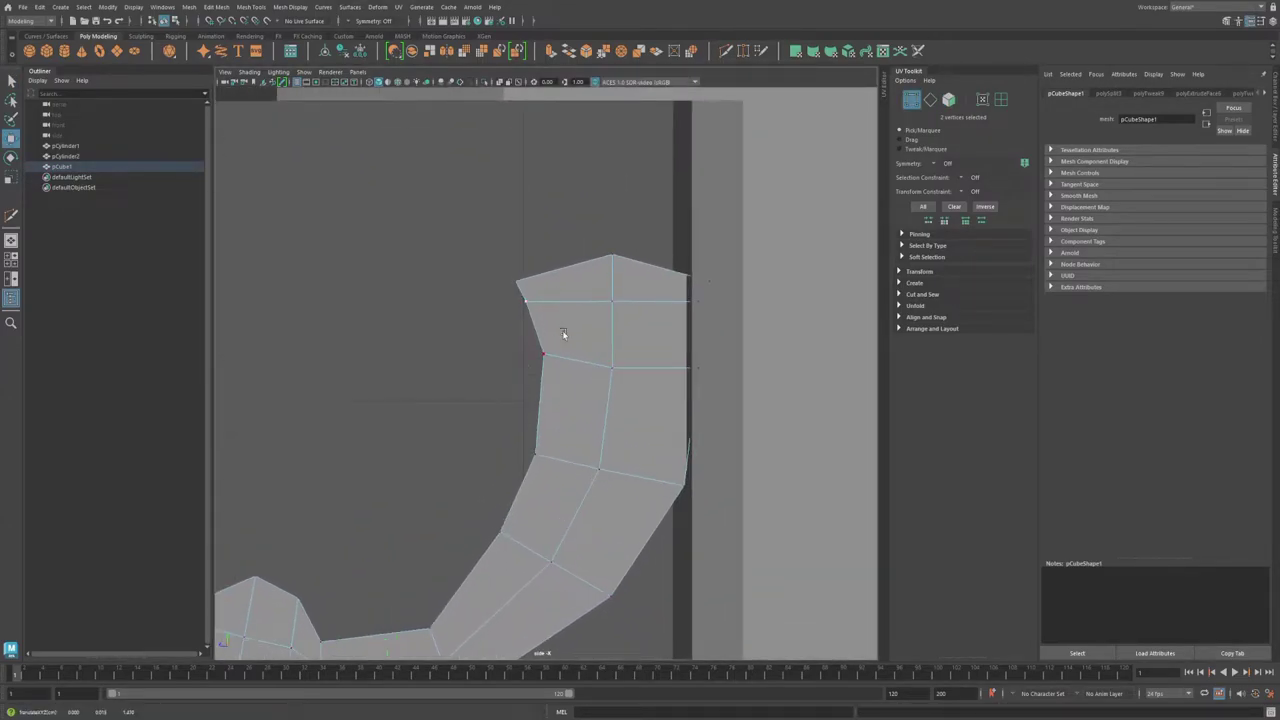
key(space)
Box-select the vertices around the leg's bend in the side view.
key(space)
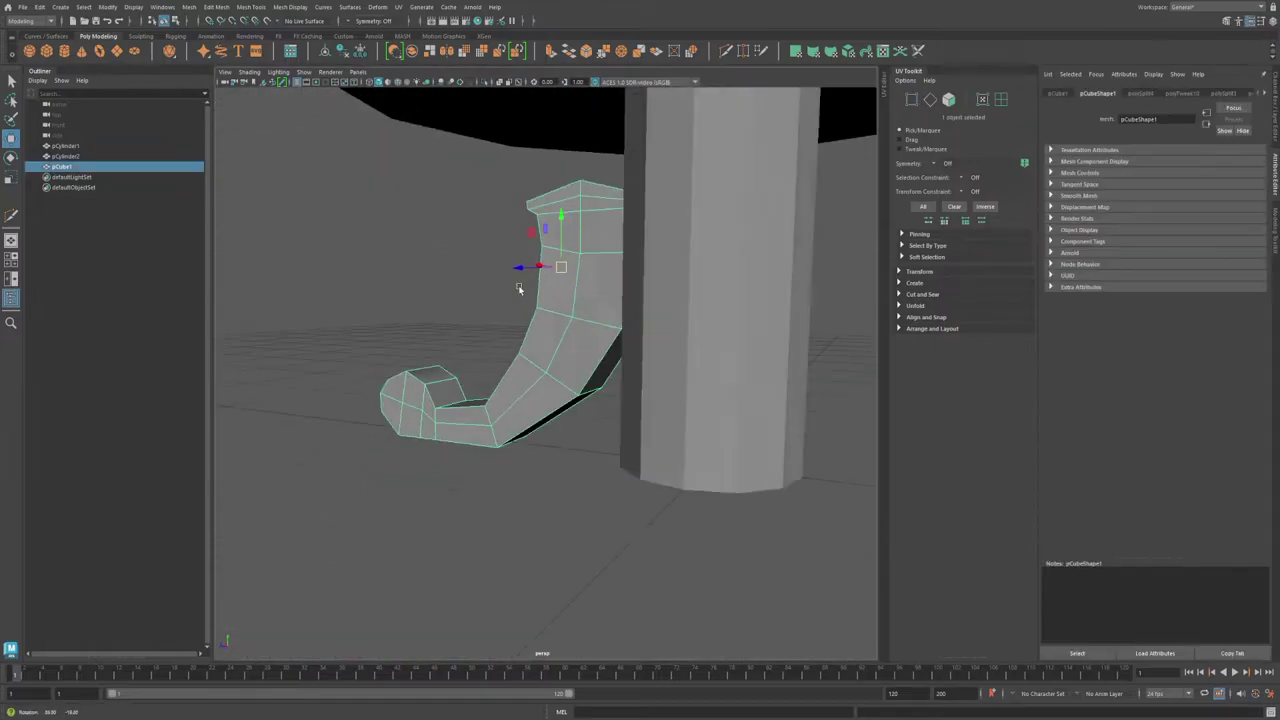
key(space)
key(space)
alt+middle_drag(569, 447, 569, 494)
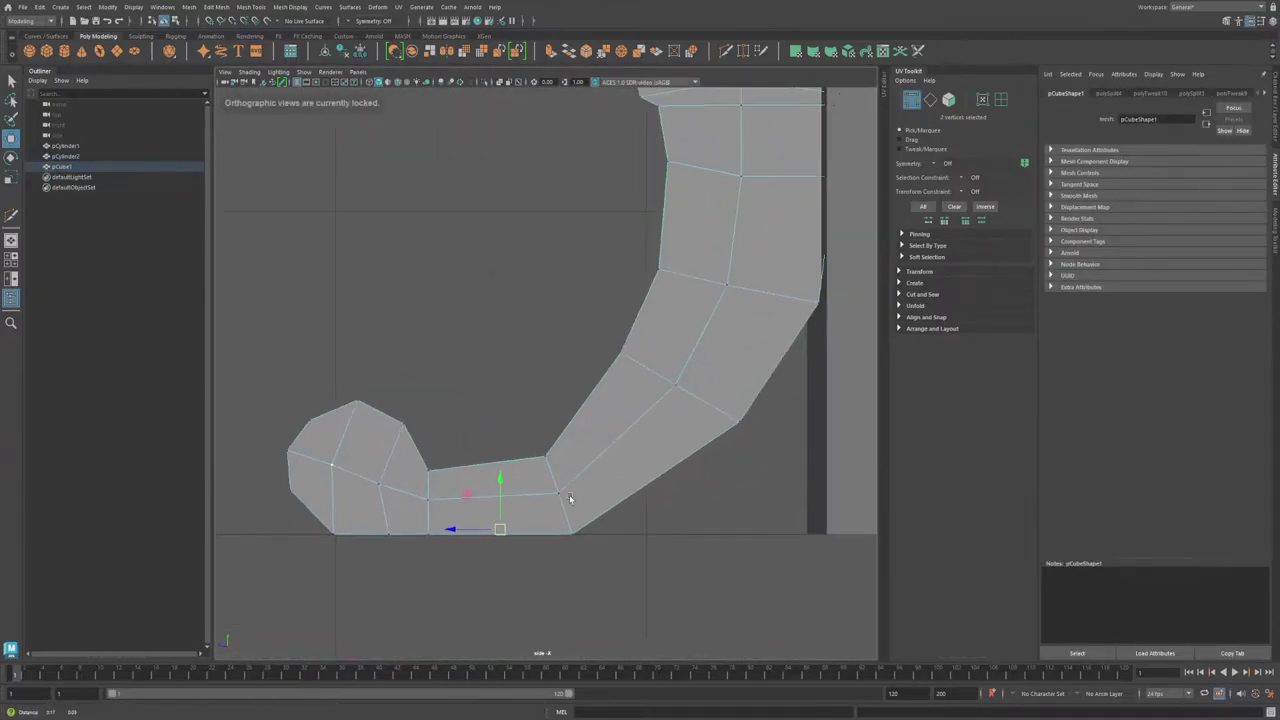
scroll(586, 381, up, 3)
drag(672, 333, 586, 381)
scroll(727, 357, down, 5)
key(F8)
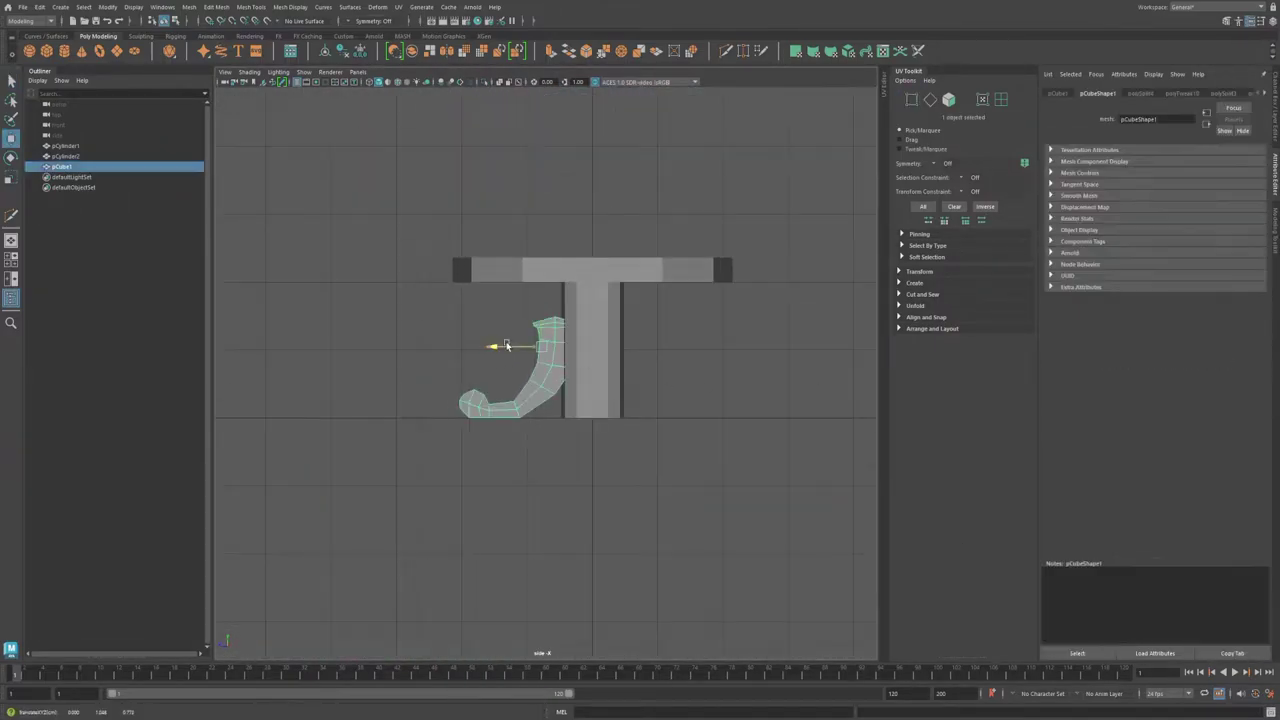
key(space)
key(space)
Bevel the edges running along the leg and select a strip of its faces.
mouse_move(512, 346)
alt+mouse_down()
mouse_move(560, 330)
mouse_move(574, 259)
mouse_move(781, 390)
alt+mouse_up()
key(F10)
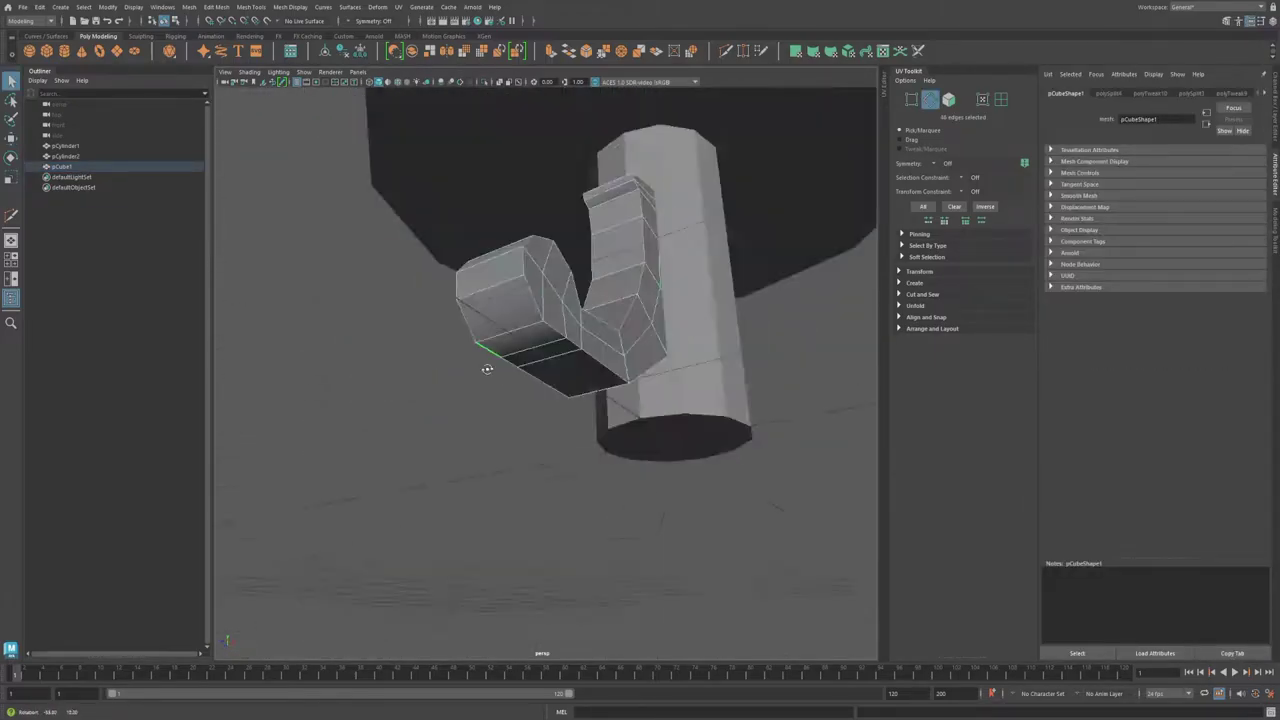
key(ctrl+b)
key(F11)
double_click(595, 403)
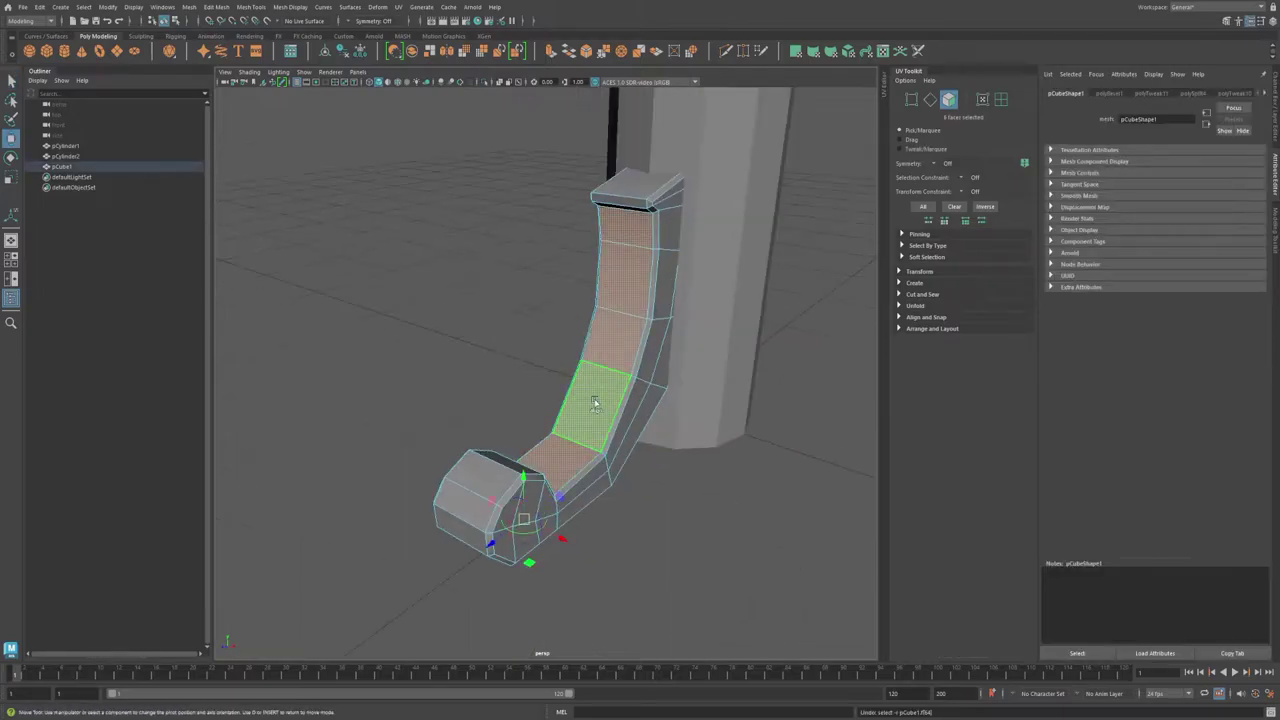
alt+drag(655, 295, 521, 455)
Tweak the leg's vertices in the side view to smooth its inner curve.
key(space)
key(ctrl+F9)
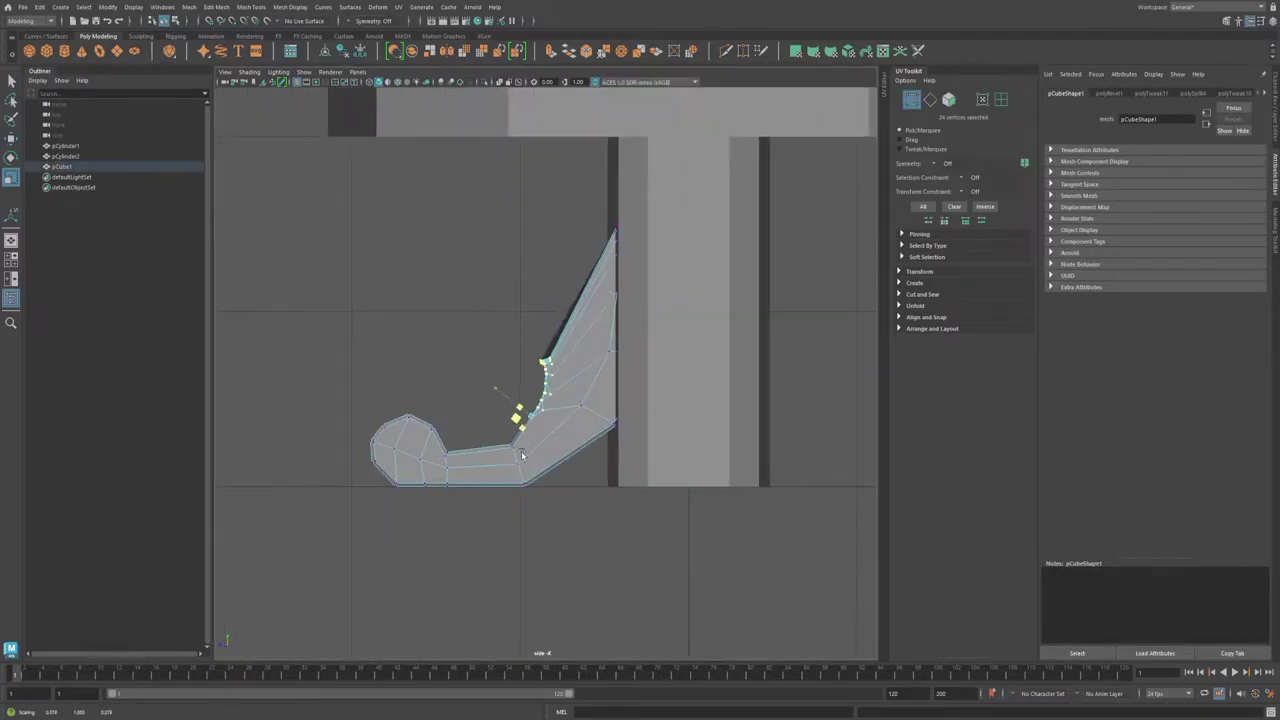
key(space)
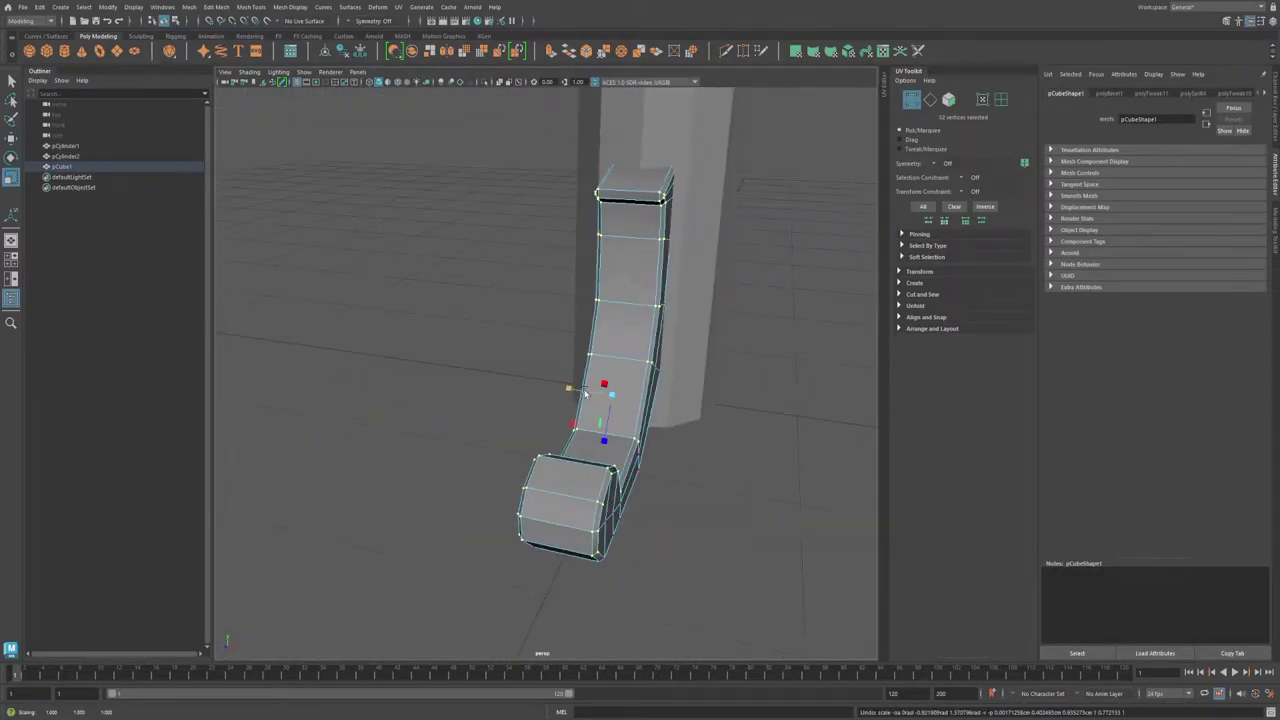
key(F8)
alt+drag(637, 384, 524, 383)
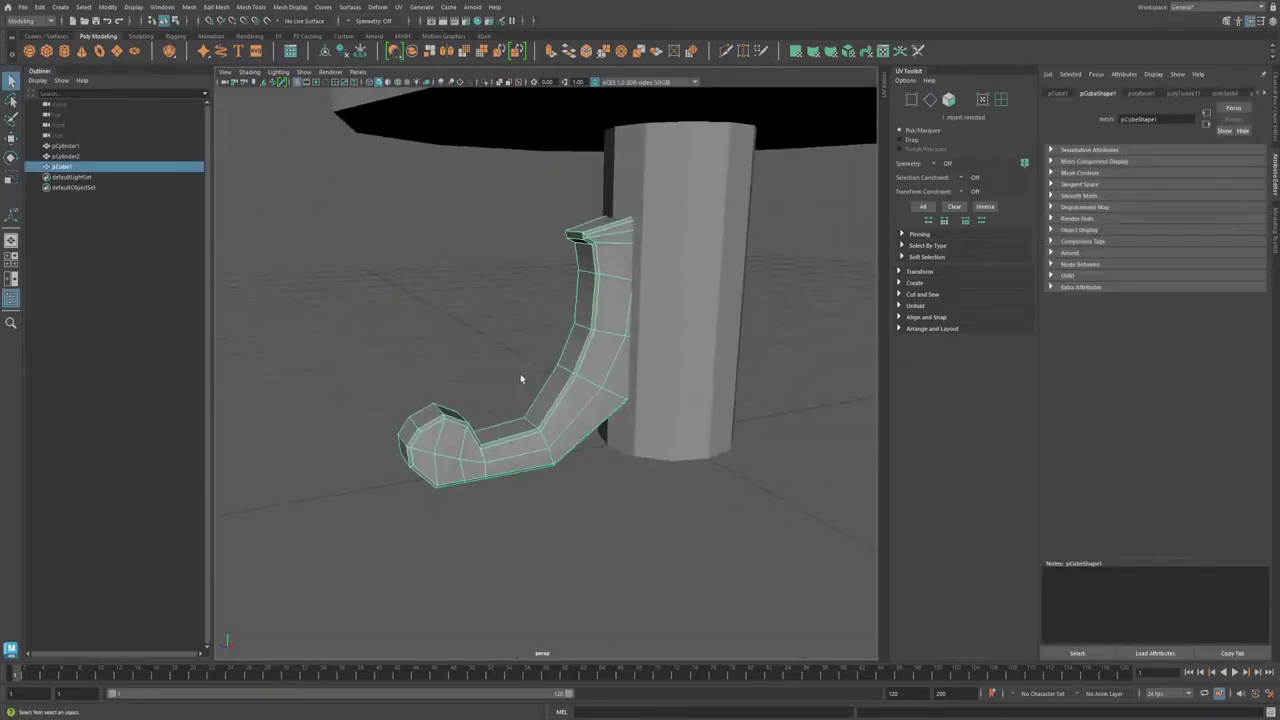
scroll(520, 378, up, 5)
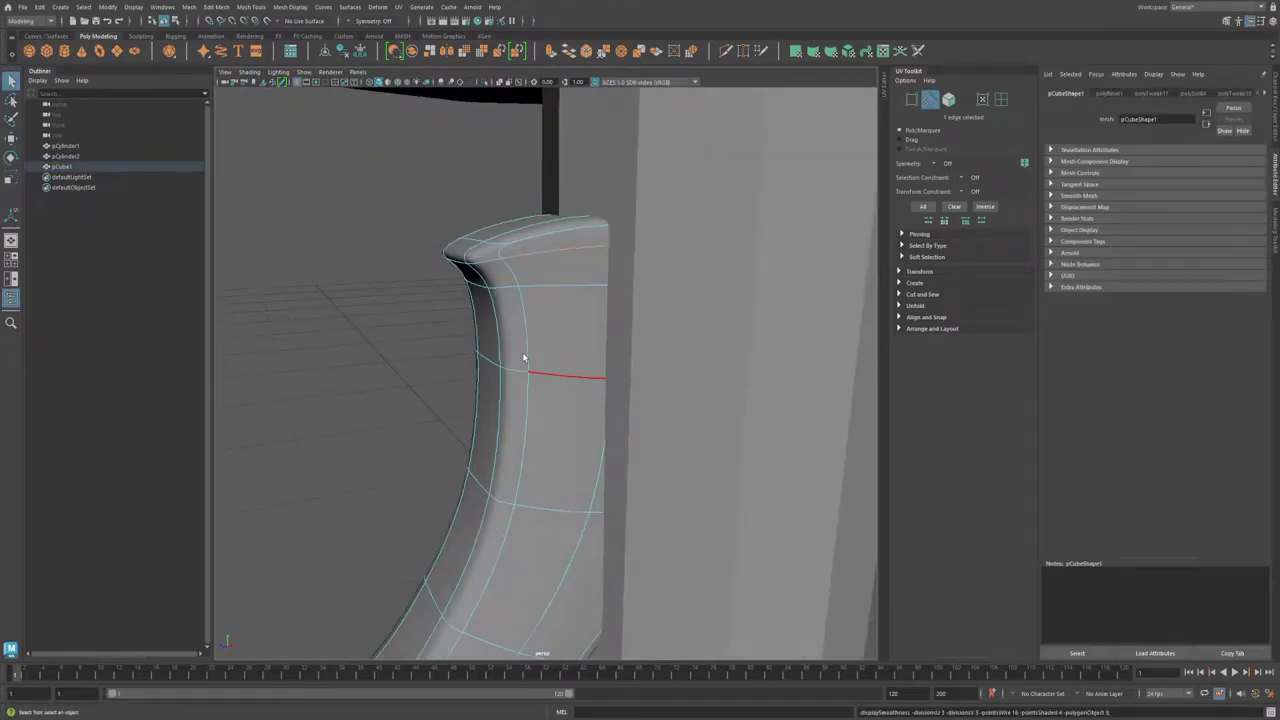
key(F8)
scroll(523, 357, down, 5)
mouse_move(523, 357)
alt+mouse_down()
mouse_move(634, 394)
mouse_move(562, 380)
mouse_move(518, 413)
mouse_move(523, 371)
mouse_move(502, 397)
mouse_move(514, 371)
alt+mouse_up()
Scale the selected leg vertices to even out the rounded bend.
key(F9)
key(r)
right_drag(514, 371, 550, 340)
scroll(517, 443, down, 5)
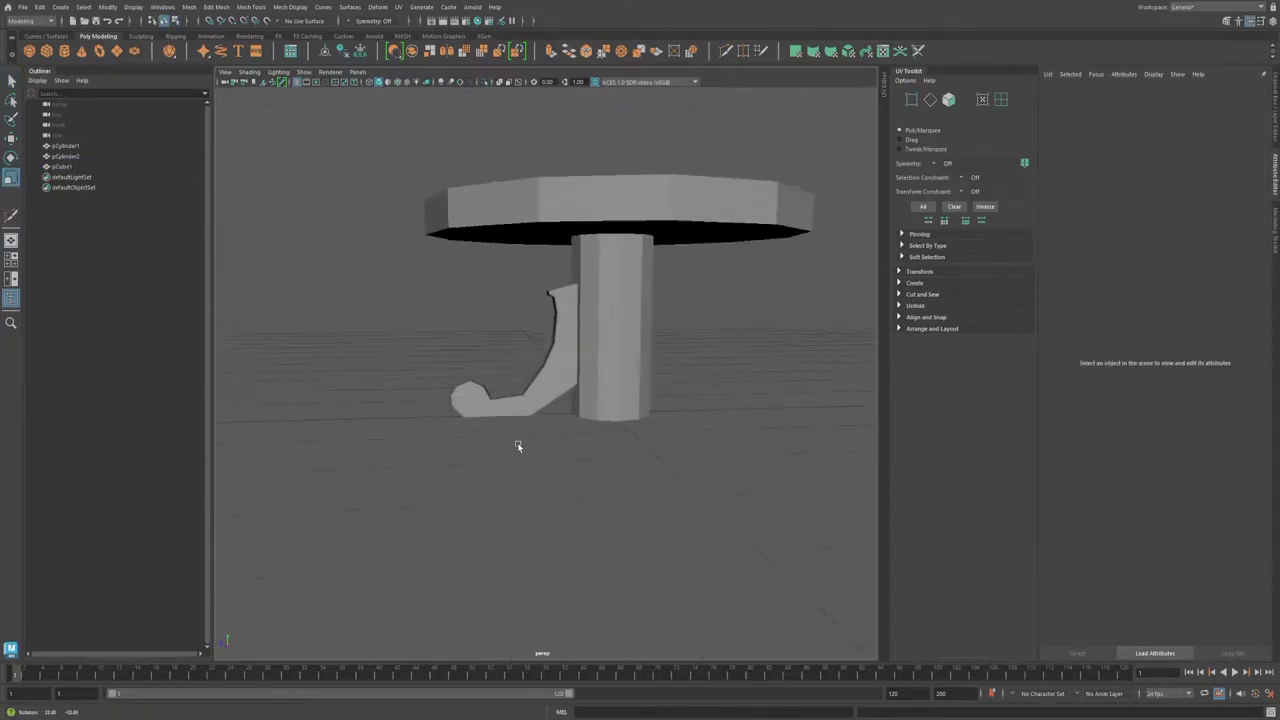
alt+drag(517, 443, 322, 264)
Use Duplicate Special with rotation to repeat the leg four times around the pedestal.
key(w)
click(39, 7)
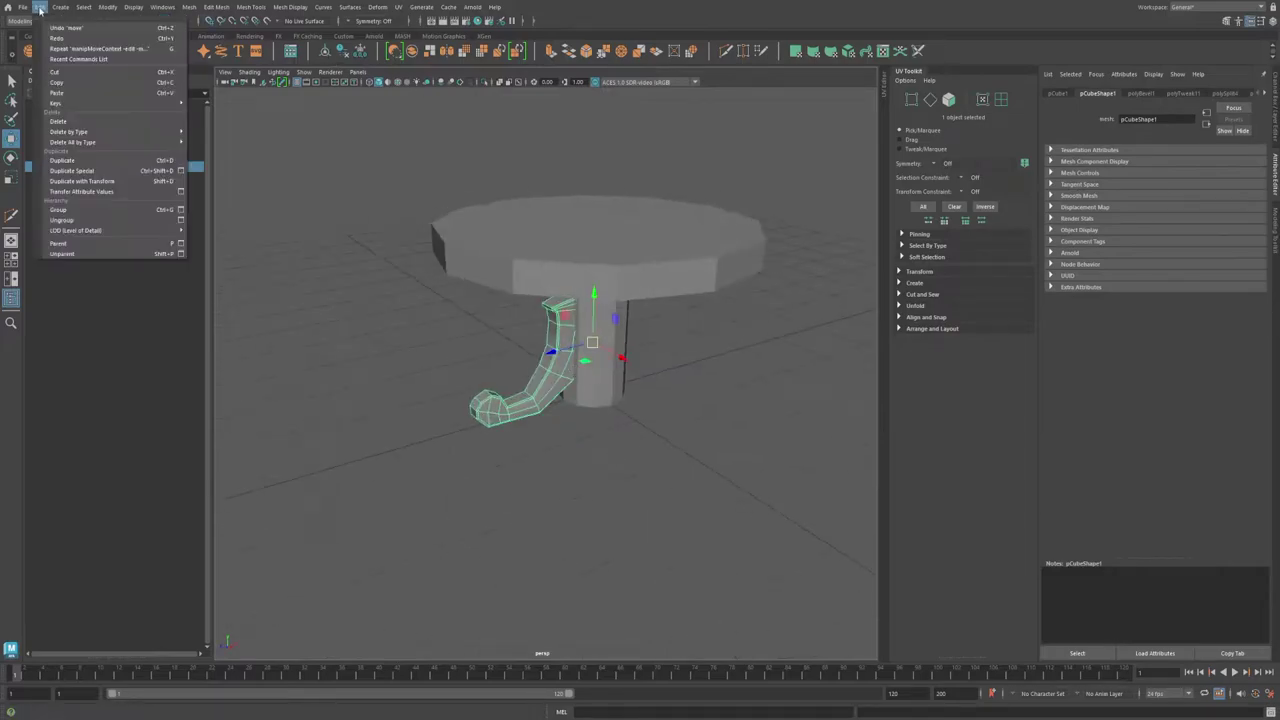
click(183, 150)
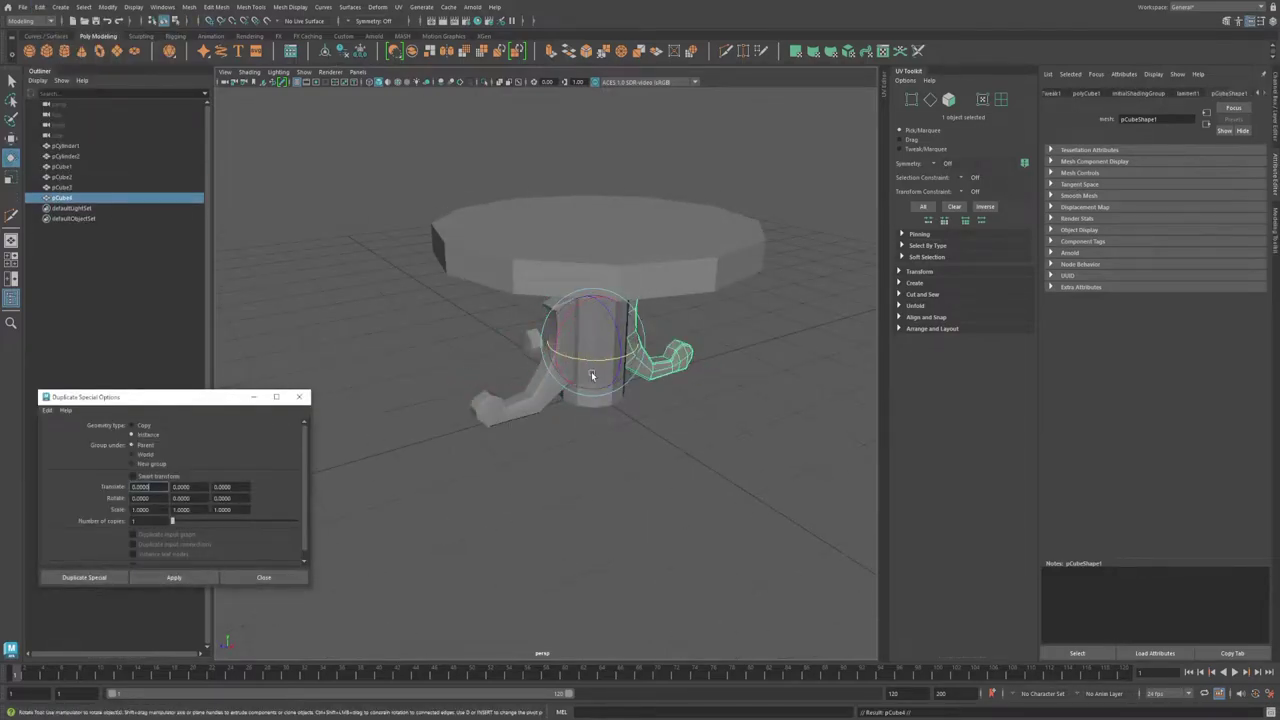
alt+drag(523, 363, 548, 345)
Extrude a ring of faces at the column's base and bevel the tabletop's outer edge loop.
click(548, 362)
key(w)
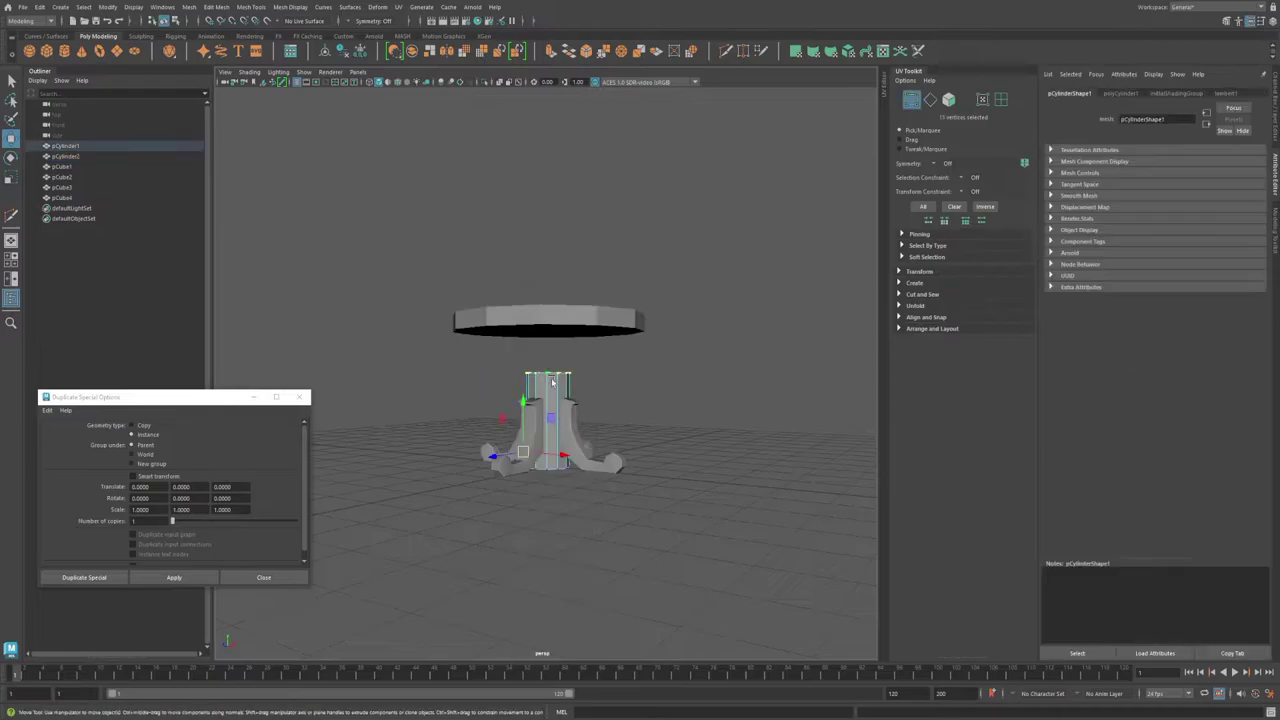
scroll(552, 381, up, 3)
scroll(552, 381, down, 4)
key(F8)
key(q)
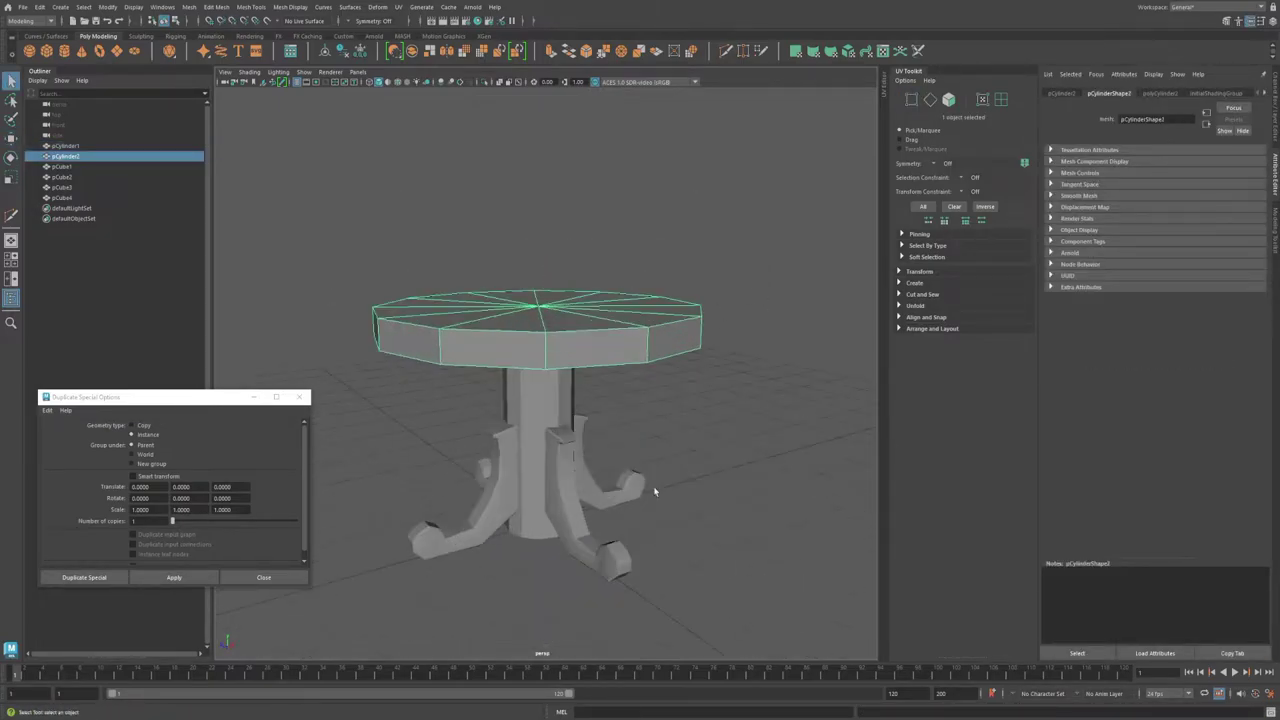
scroll(745, 340, up, 5)
key(ctrl+e)
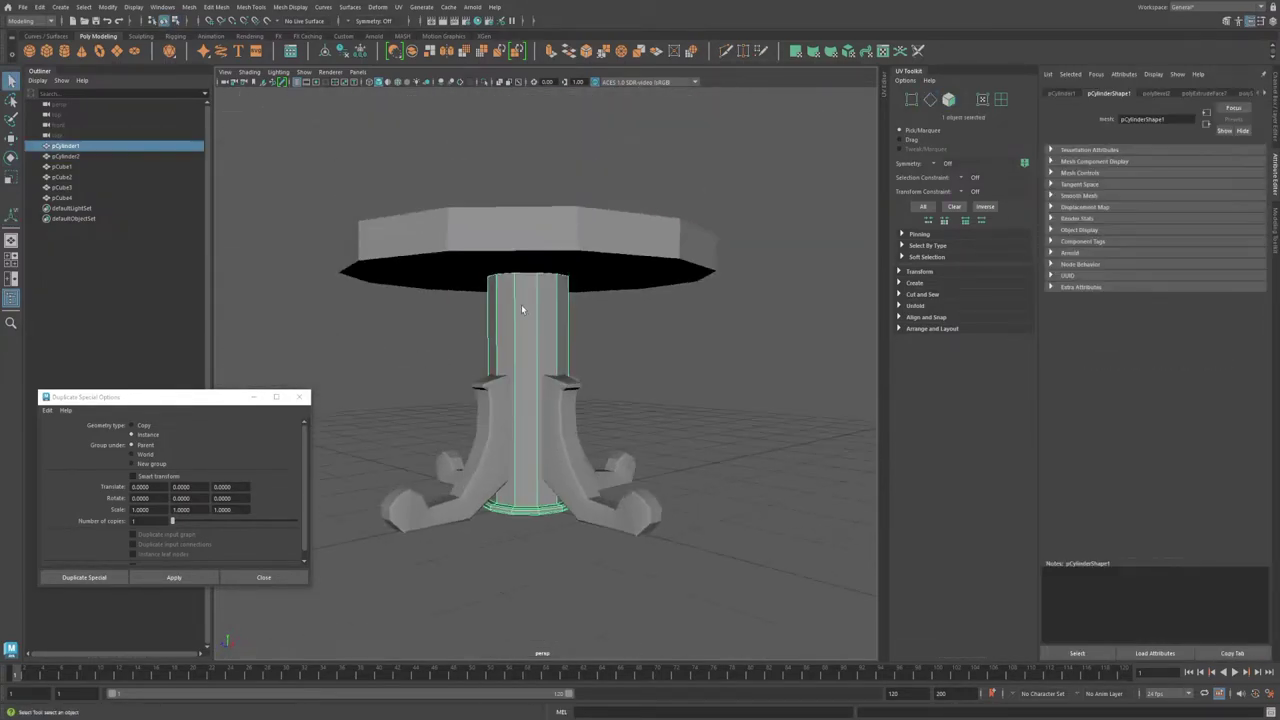
key(ctrl+b)
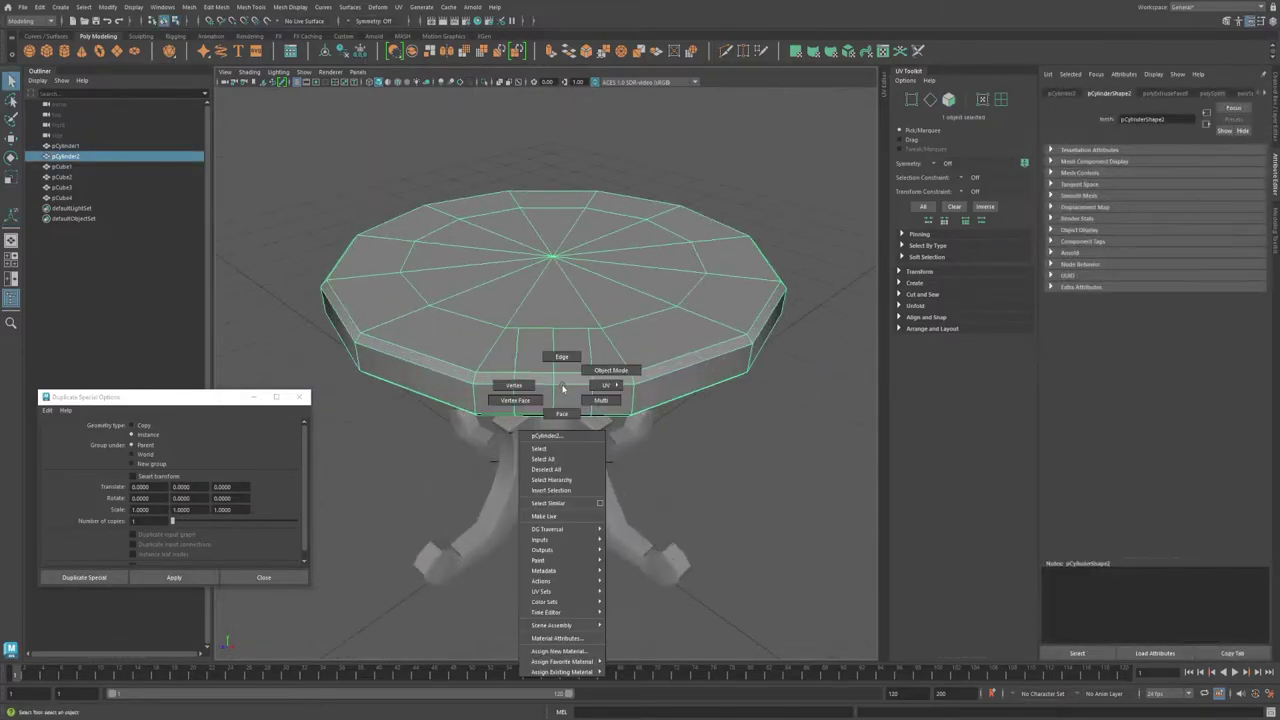
Cut notch edges into the tabletop rim and slide the notch vertices along it.
right_drag(643, 380, 530, 383)
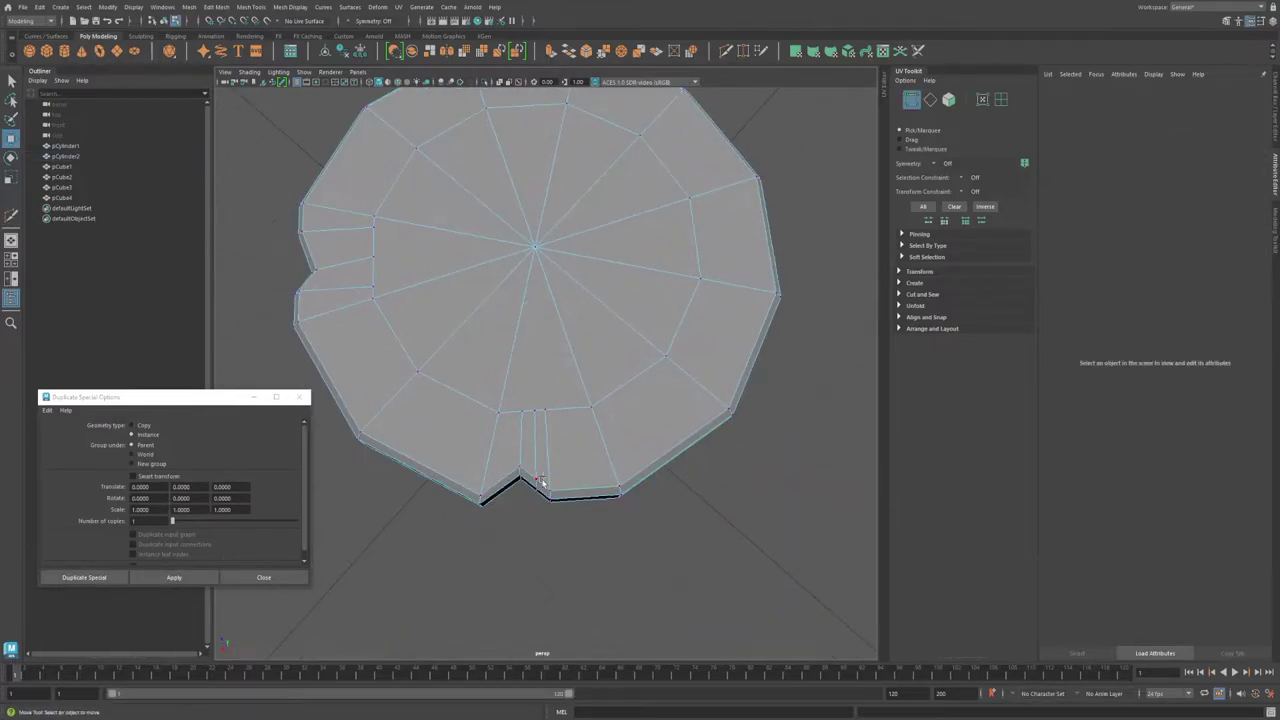
middle_drag(623, 510, 587, 485)
key(w)
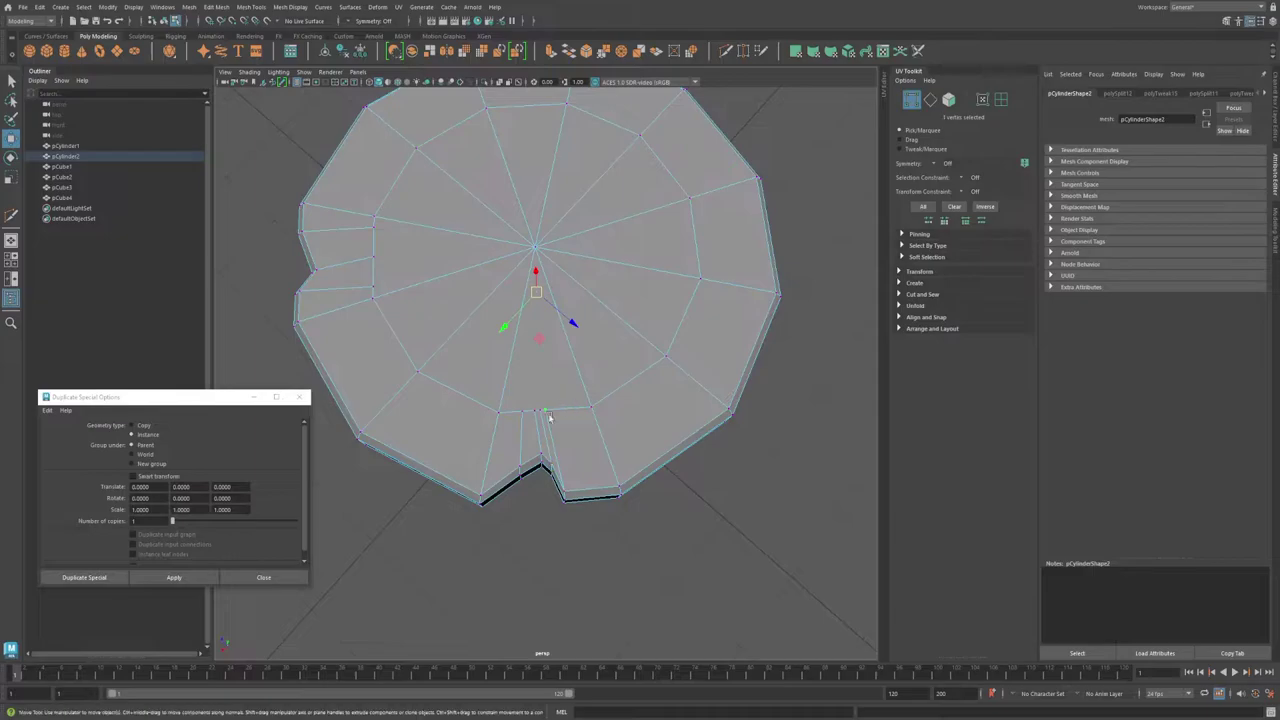
mouse_move(540, 416)
alt+mouse_down()
mouse_move(614, 508)
mouse_move(586, 251)
mouse_move(583, 480)
mouse_move(607, 412)
mouse_move(540, 440)
alt+mouse_up()
key(q)
key(F8)
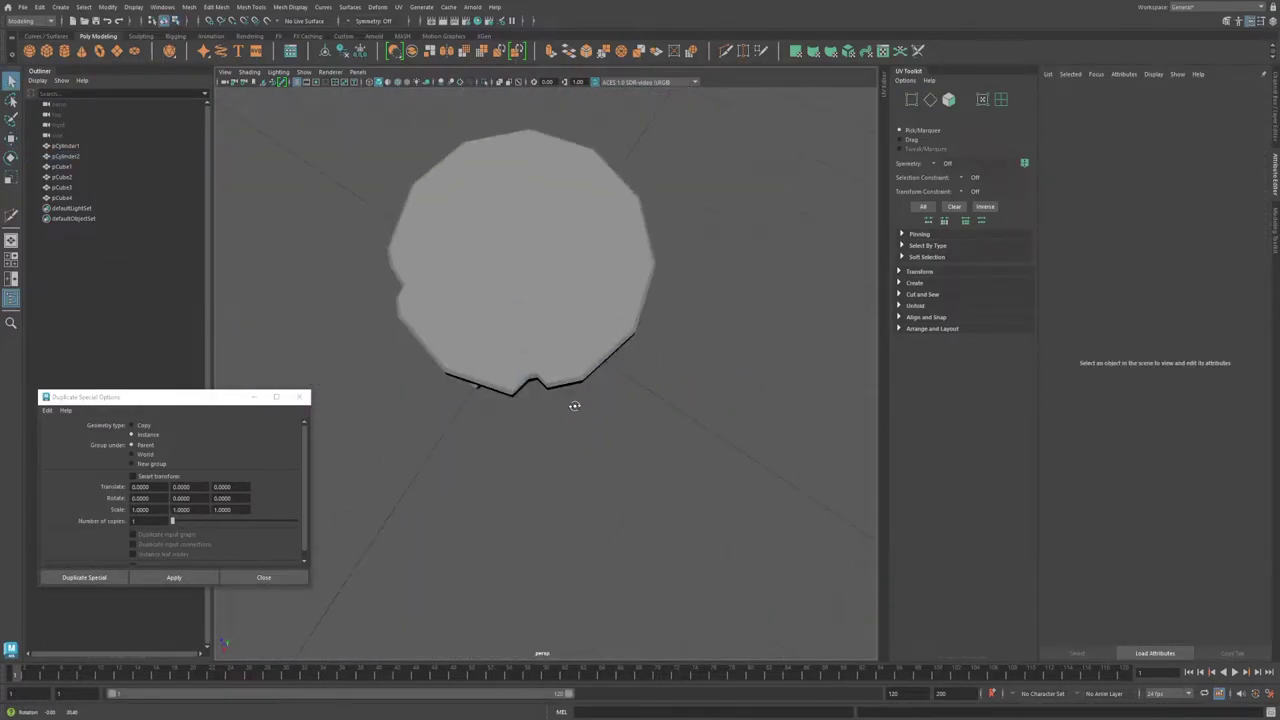
Move more notch vertices inward for a worn rim and close the Duplicate Special window.
scroll(565, 442, down, 5)
alt+drag(565, 442, 614, 451)
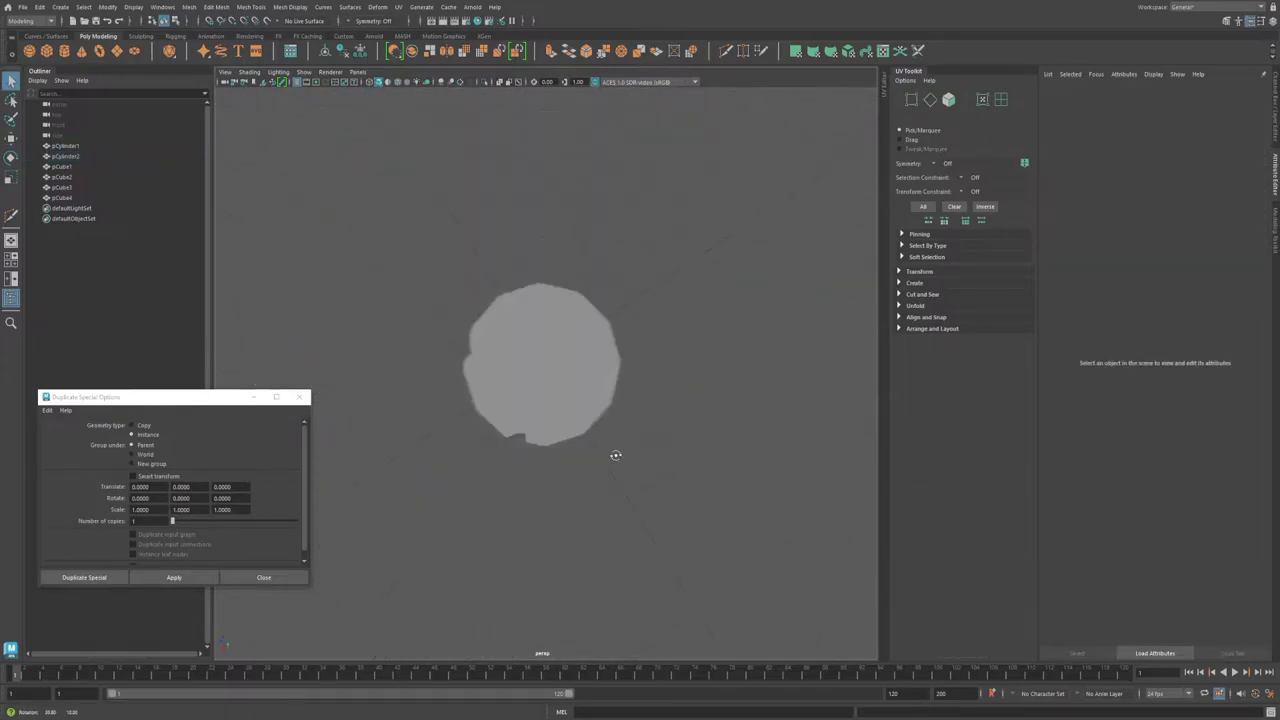
shift+right_drag(609, 451, 556, 490)
mouse_move(556, 490)
alt+mouse_down()
mouse_move(560, 440)
mouse_move(556, 500)
alt+mouse_up()
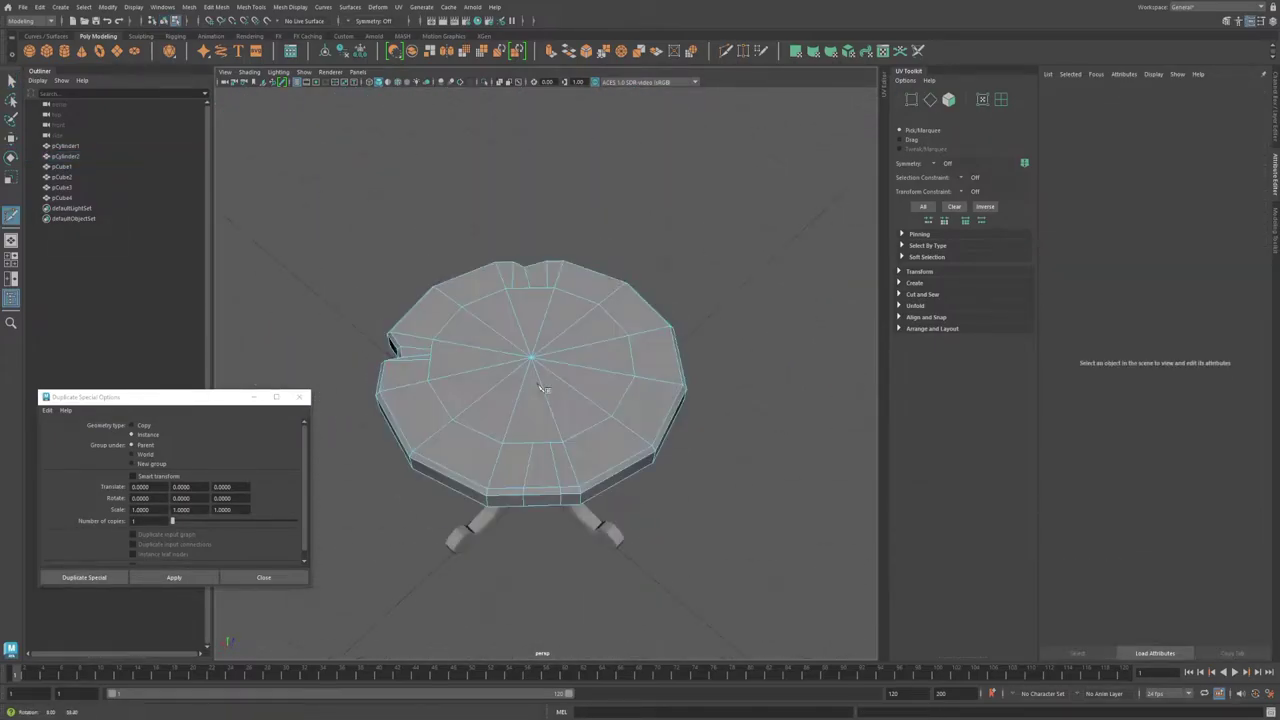
scroll(556, 505, up, 3)
key(w)
scroll(556, 510, down, 3)
mouse_move(643, 471)
alt+mouse_down()
mouse_move(471, 366)
mouse_move(580, 386)
alt+mouse_up()
click(520, 400)
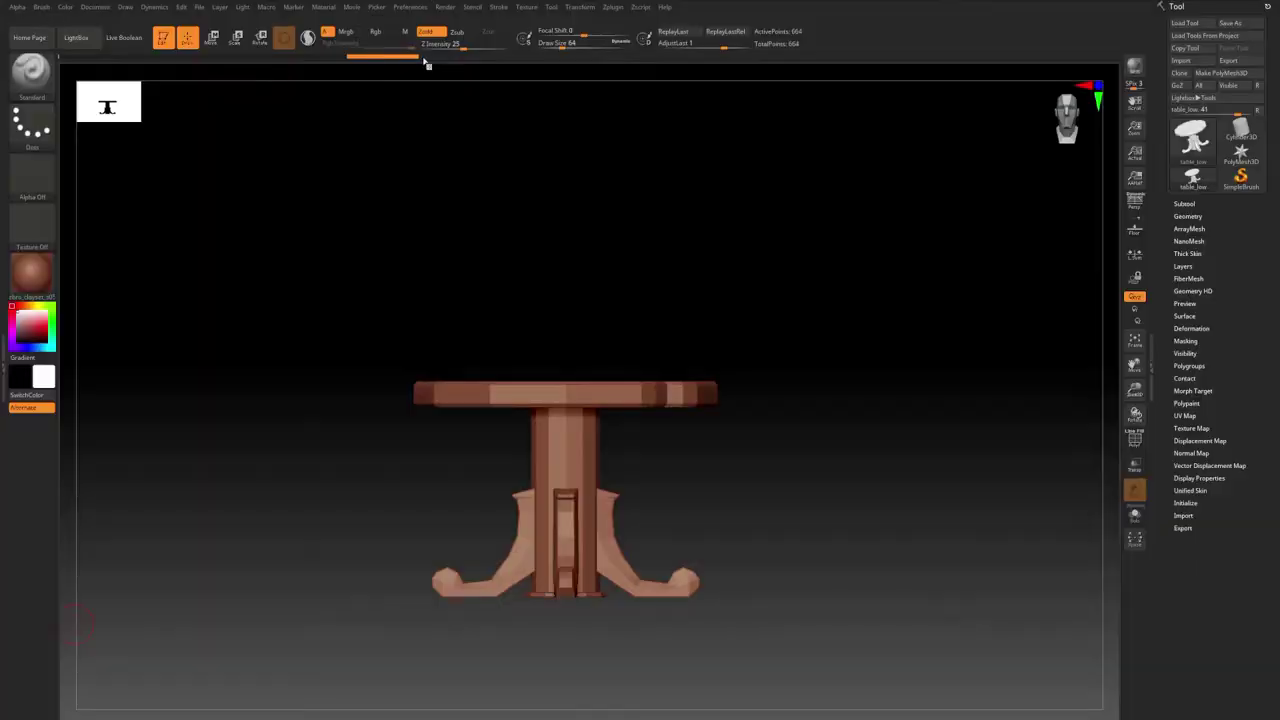
Expand the Subtool list and divide the table mesh three times.
click(1184, 203)
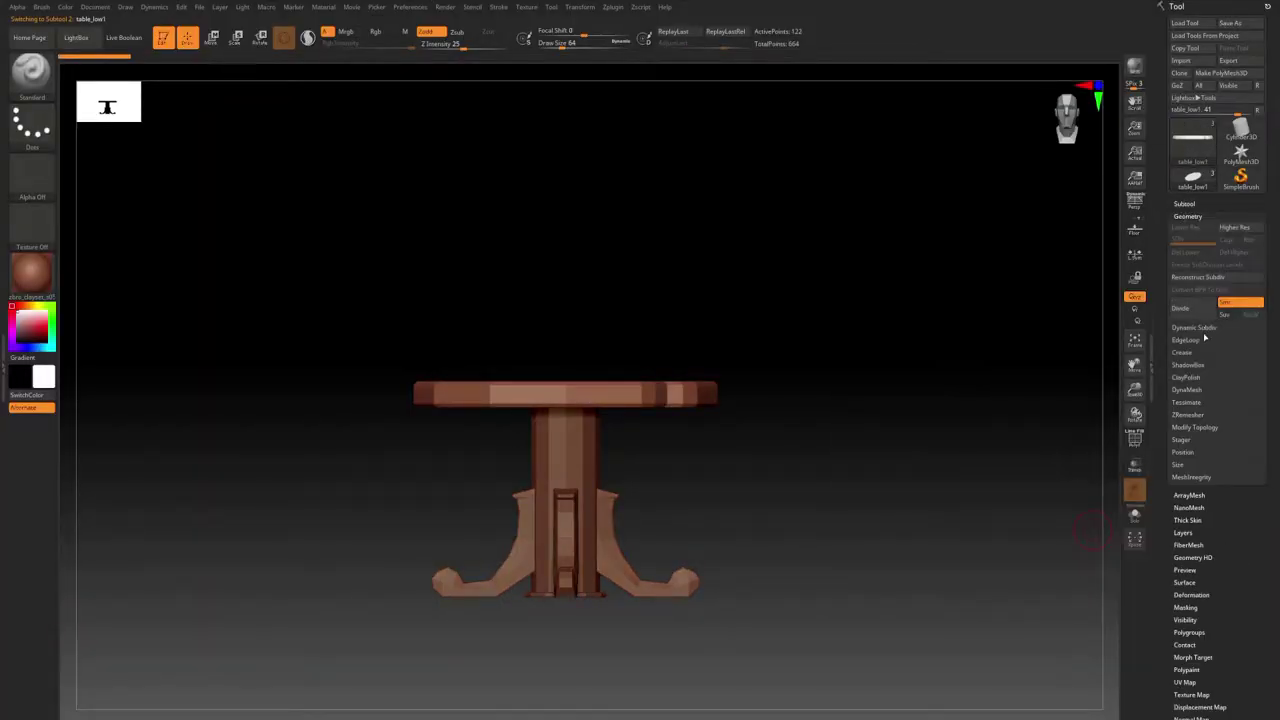
click(1195, 310)
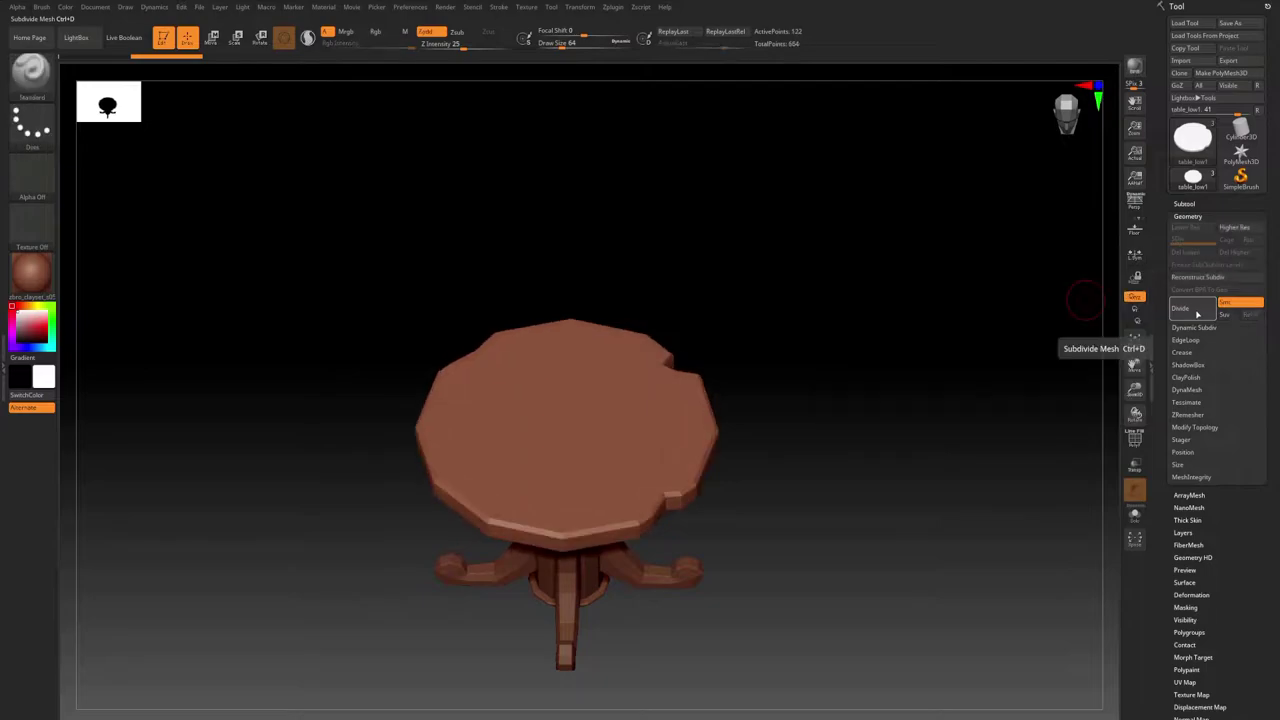
click(1197, 312)
click(1188, 312)
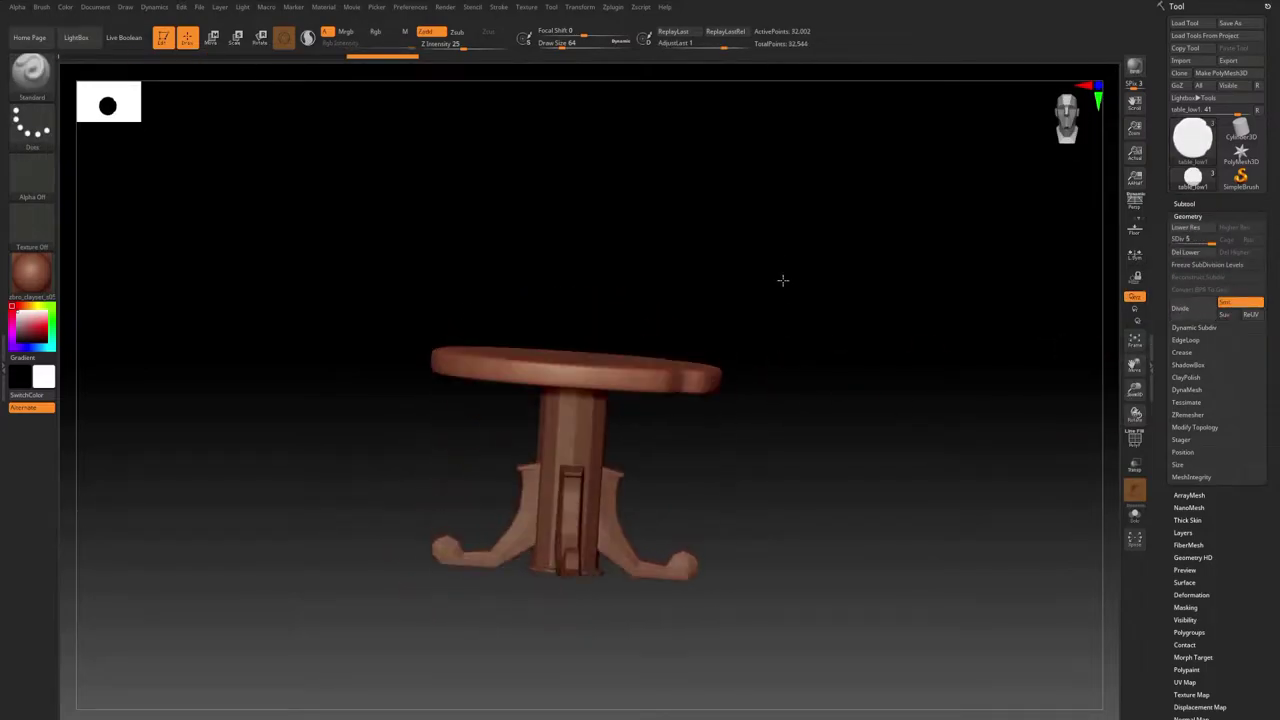
Add one more subdivision level, reaching about 512,000 points, and inspect the smoothed tabletop edge.
drag(783, 280, 777, 323)
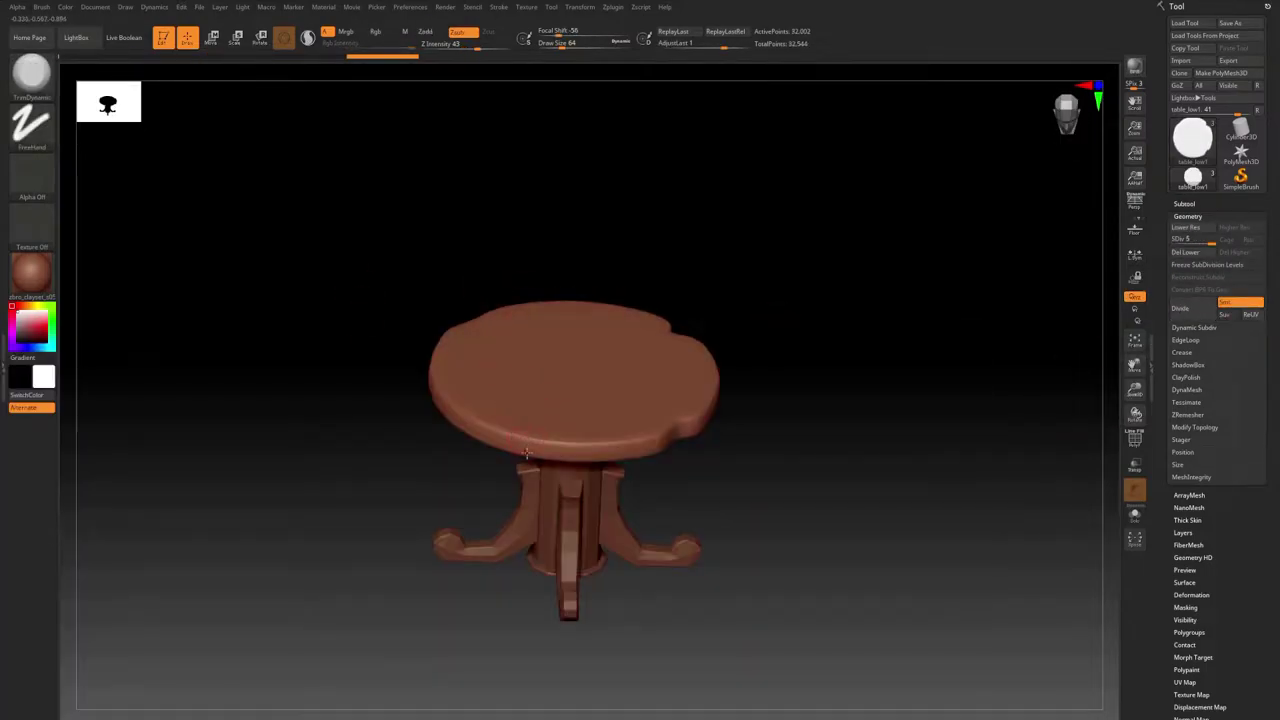
ctrl+right_drag(545, 519, 446, 434)
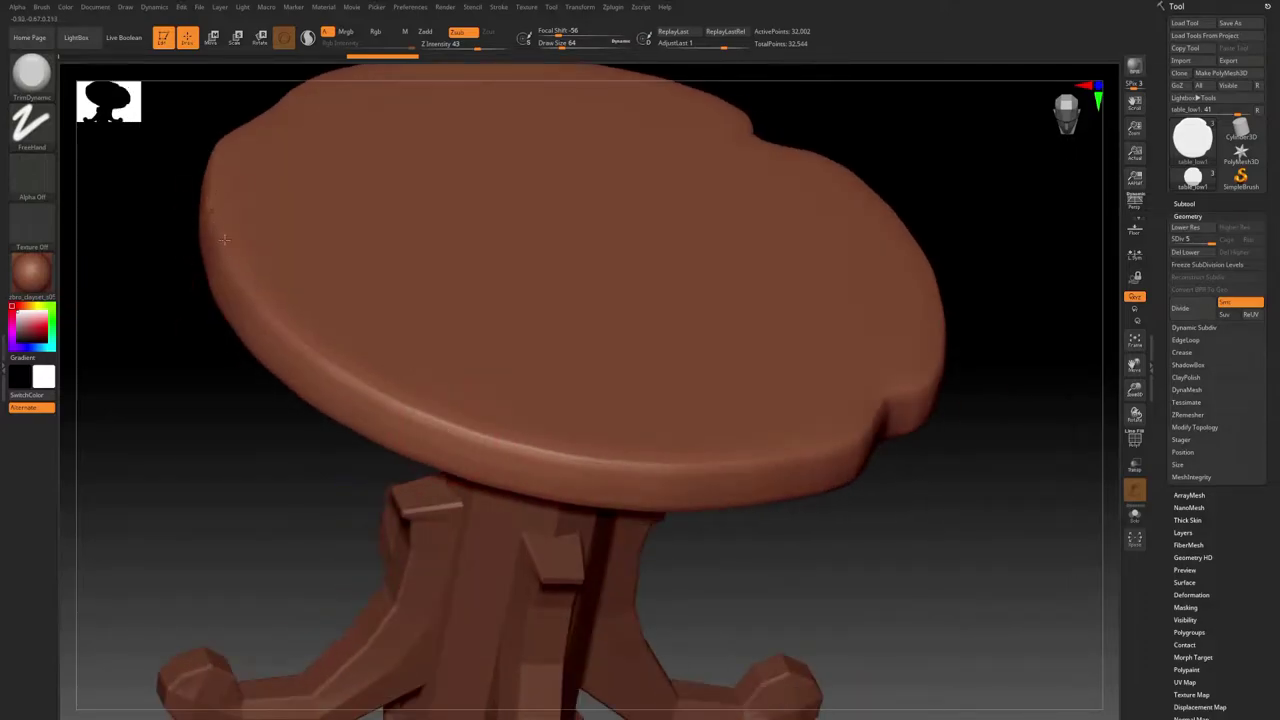
right_drag(316, 352, 418, 470)
mouse_move(748, 472)
ctrl+right_down()
mouse_move(555, 395)
mouse_move(500, 503)
mouse_move(520, 484)
mouse_move(459, 311)
ctrl+right_up()
key(d)
key(d)
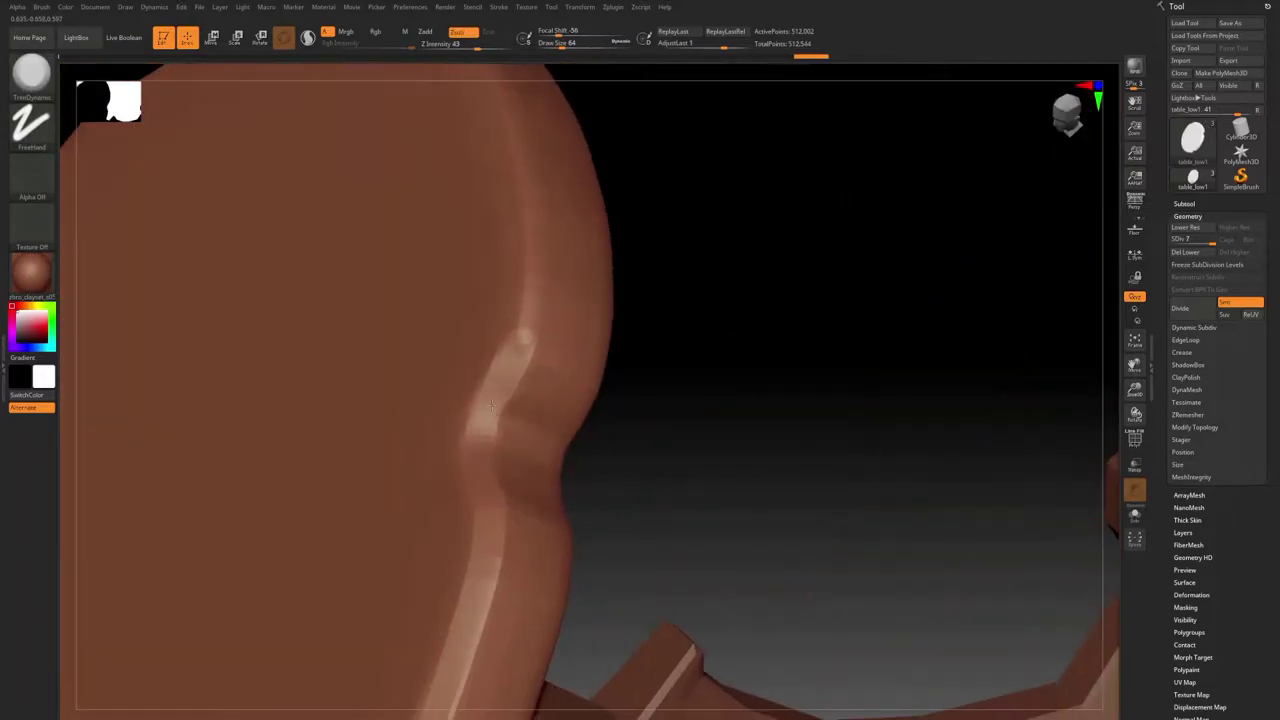
mouse_move(497, 437)
right_down()
mouse_move(445, 458)
mouse_move(437, 488)
right_up()
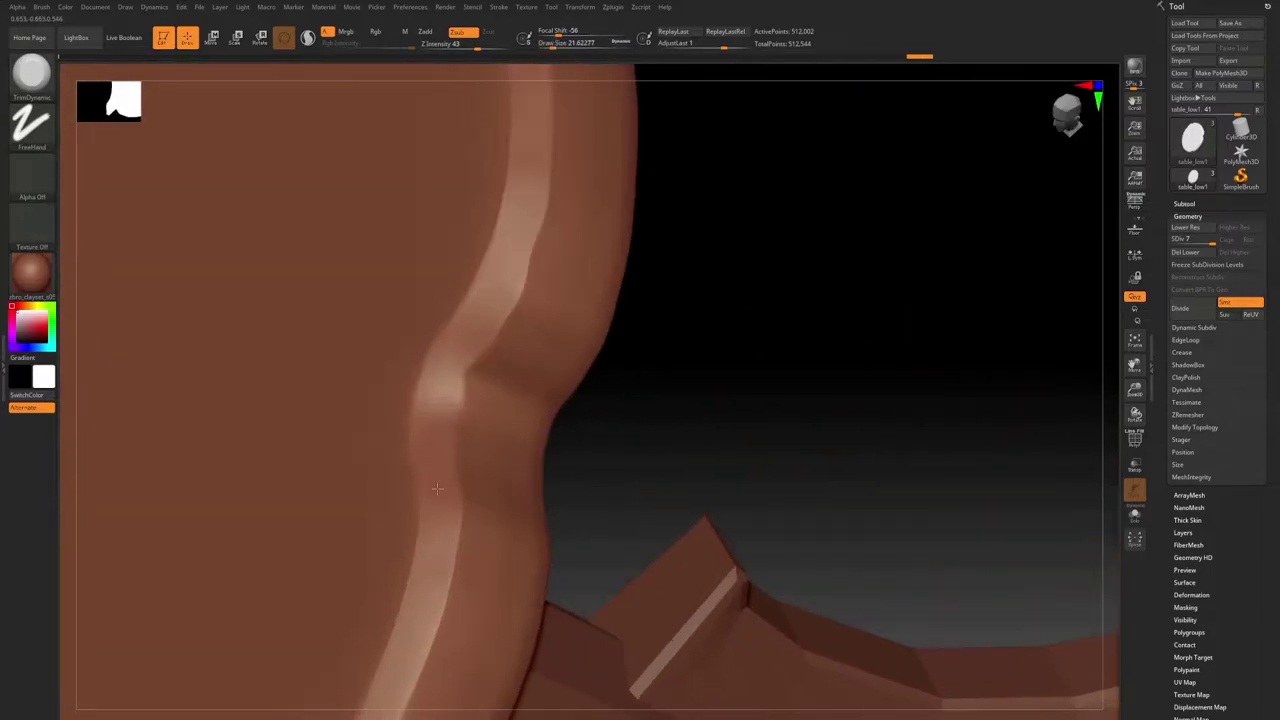
mouse_move(462, 341)
right_down()
mouse_move(484, 497)
mouse_move(428, 345)
right_up()
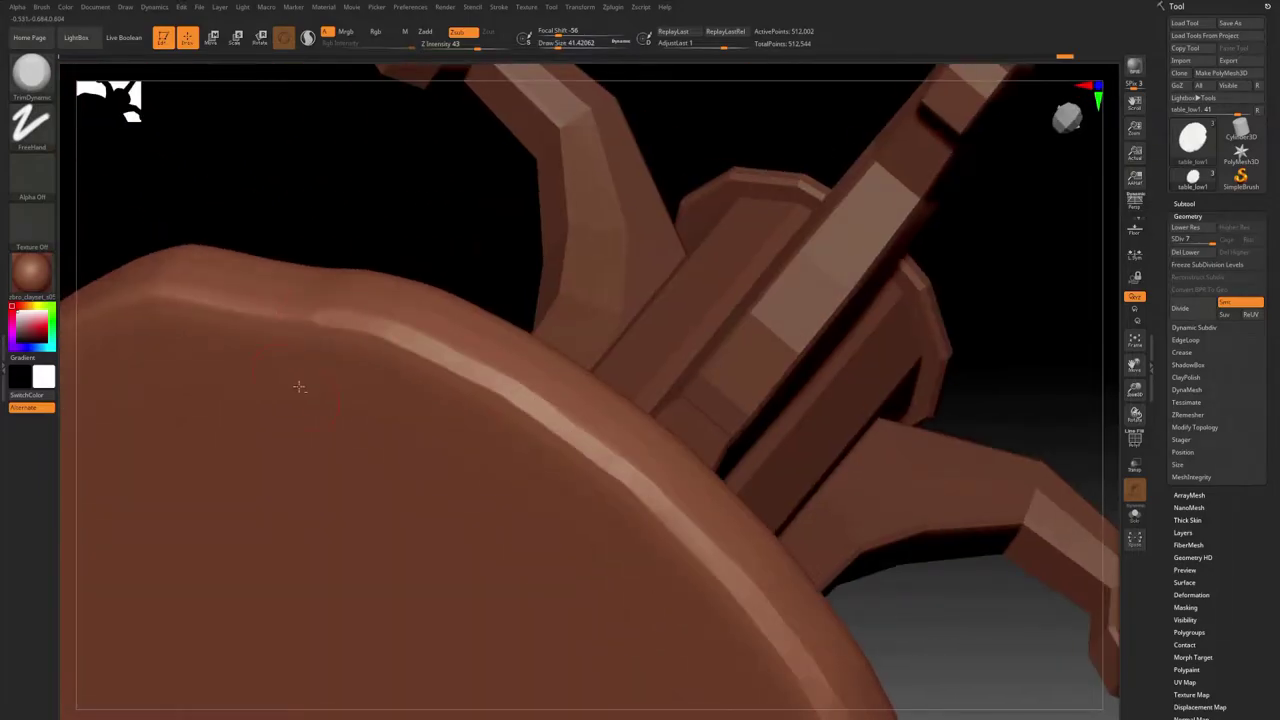
mouse_move(299, 386)
right_down()
mouse_move(403, 437)
mouse_move(486, 414)
mouse_move(447, 381)
mouse_move(490, 380)
mouse_move(400, 395)
mouse_move(471, 500)
mouse_move(433, 358)
right_up()
key(space)
Orbit around the tabletop rim and legs to survey the edges for chiseling.
right_drag(323, 290, 337, 325)
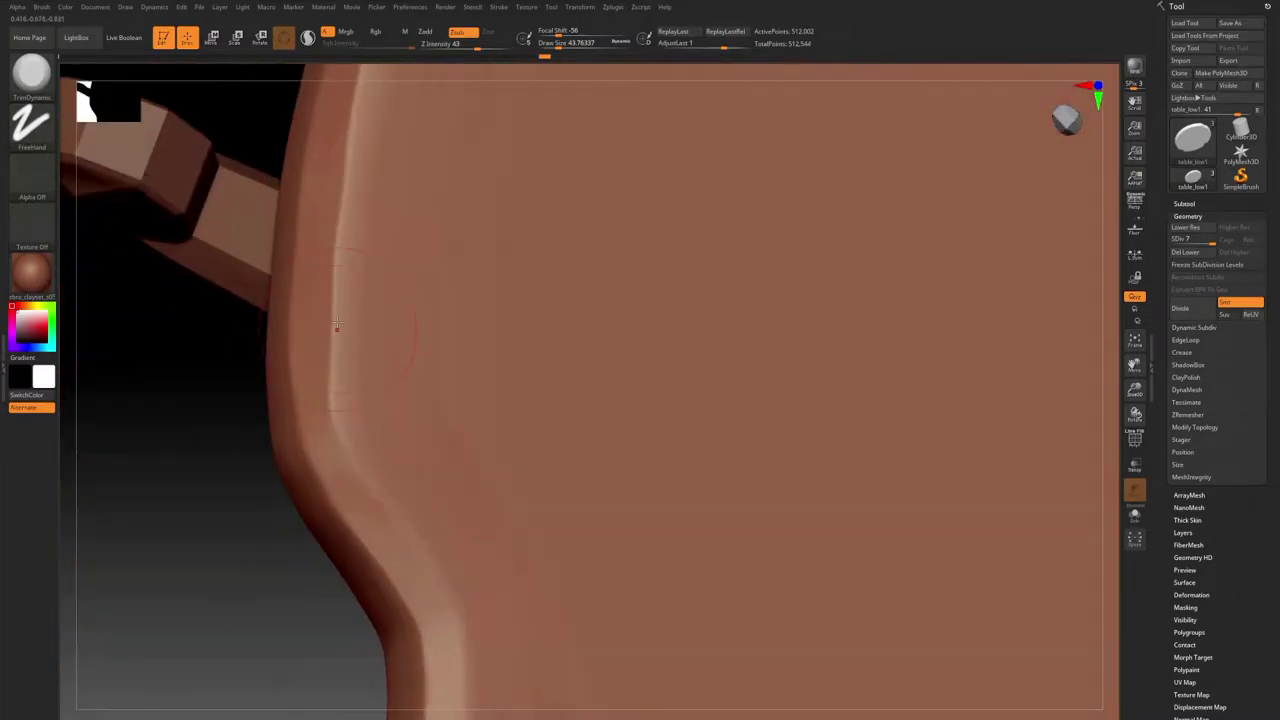
right_drag(381, 443, 386, 246)
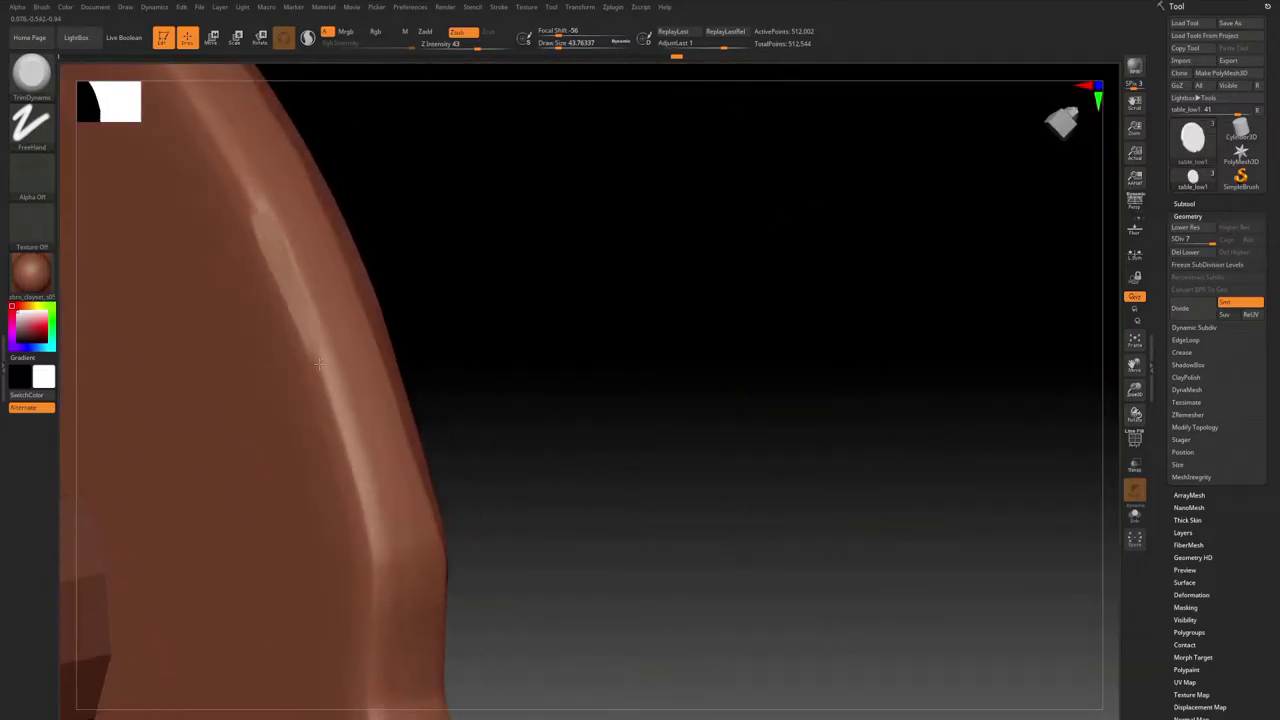
mouse_move(407, 403)
right_down()
mouse_move(395, 342)
mouse_move(267, 249)
right_up()
right_drag(616, 408, 418, 207)
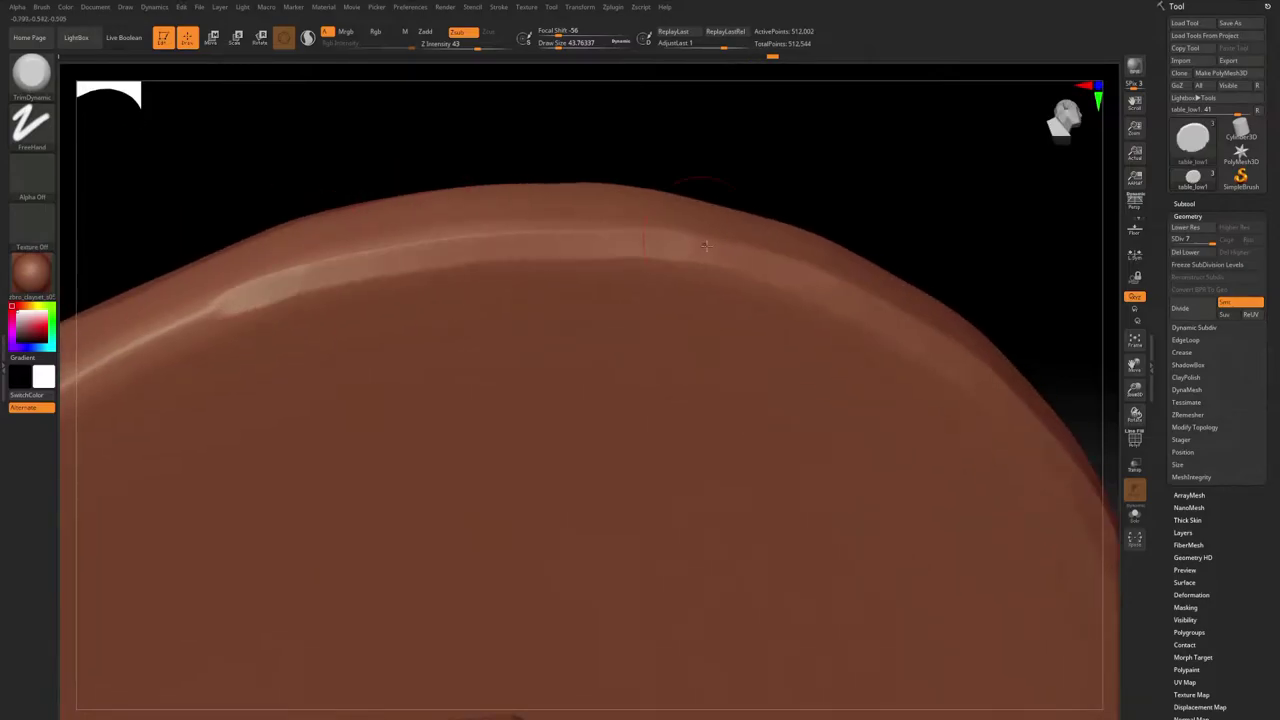
mouse_move(706, 245)
right_down()
mouse_move(314, 331)
mouse_move(700, 297)
mouse_move(457, 272)
mouse_move(604, 208)
right_up()
mouse_move(320, 372)
right_down()
mouse_move(484, 263)
mouse_move(502, 386)
mouse_move(599, 229)
right_up()
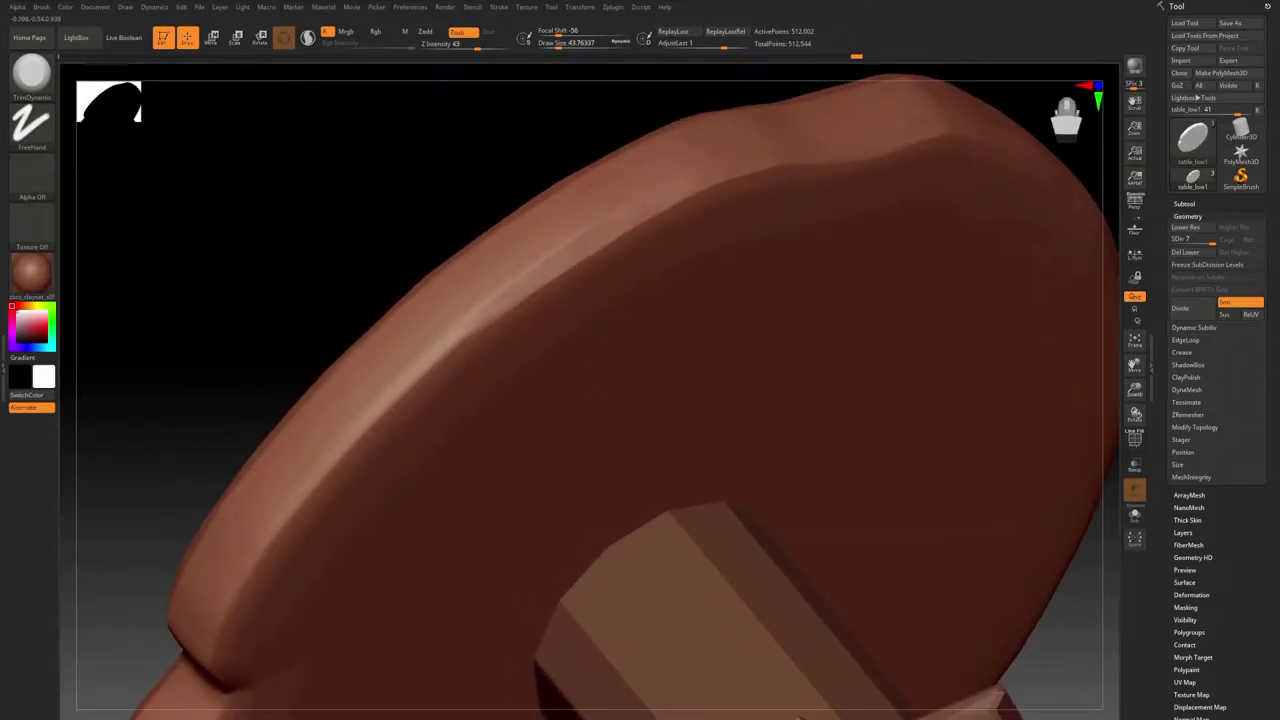
right_drag(496, 318, 538, 286)
right_drag(389, 452, 524, 254)
mouse_move(484, 386)
right_down()
mouse_move(471, 314)
mouse_move(429, 329)
mouse_move(412, 208)
right_up()
Switch to the TrimDynamic brush and reduce its Draw Size to about 15.55.
key(b)
key(c)
key(b)
right_drag(418, 350, 392, 204)
key(s)
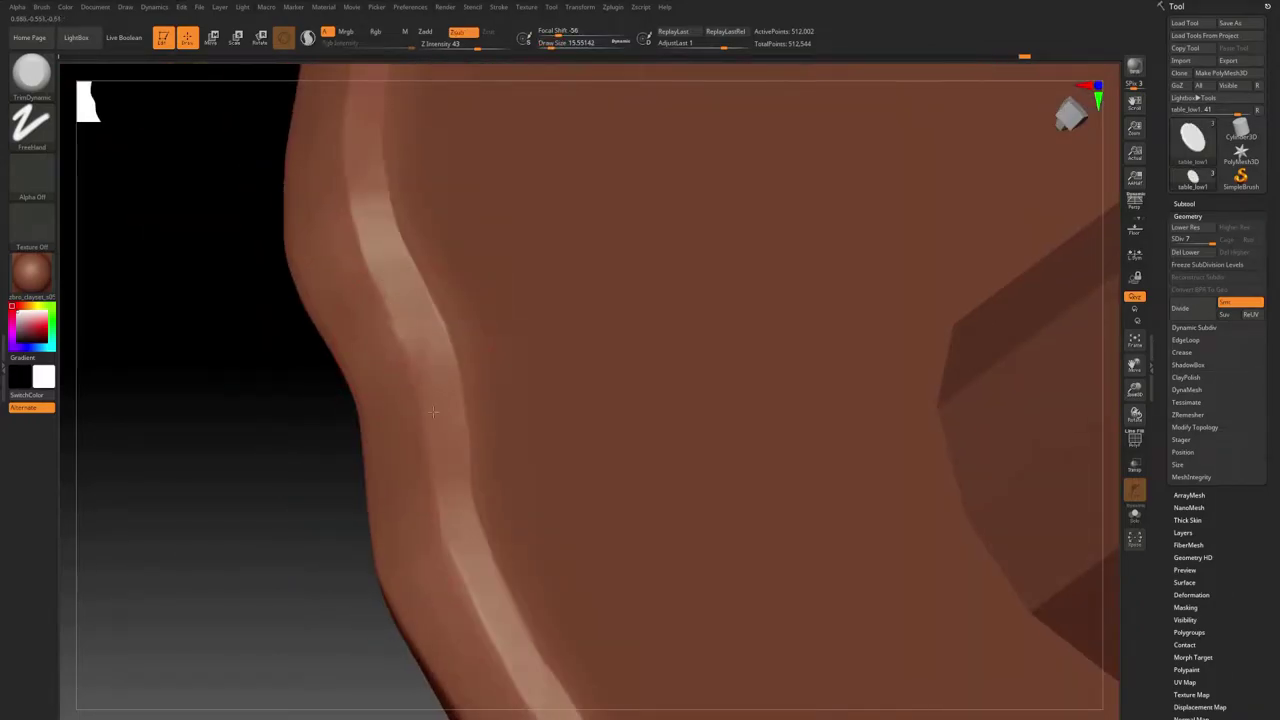
mouse_move(441, 430)
right_down()
mouse_move(480, 466)
mouse_move(440, 360)
mouse_move(434, 400)
mouse_move(466, 420)
mouse_move(418, 307)
right_up()
mouse_move(358, 408)
right_down()
mouse_move(403, 420)
mouse_move(417, 473)
right_up()
mouse_move(535, 284)
right_down()
mouse_move(404, 423)
mouse_move(394, 237)
mouse_move(493, 283)
right_up()
Plane off sections of the tabletop rim into flat angular facets with TrimDynamic, checking each from new angles.
right_drag(512, 326, 392, 423)
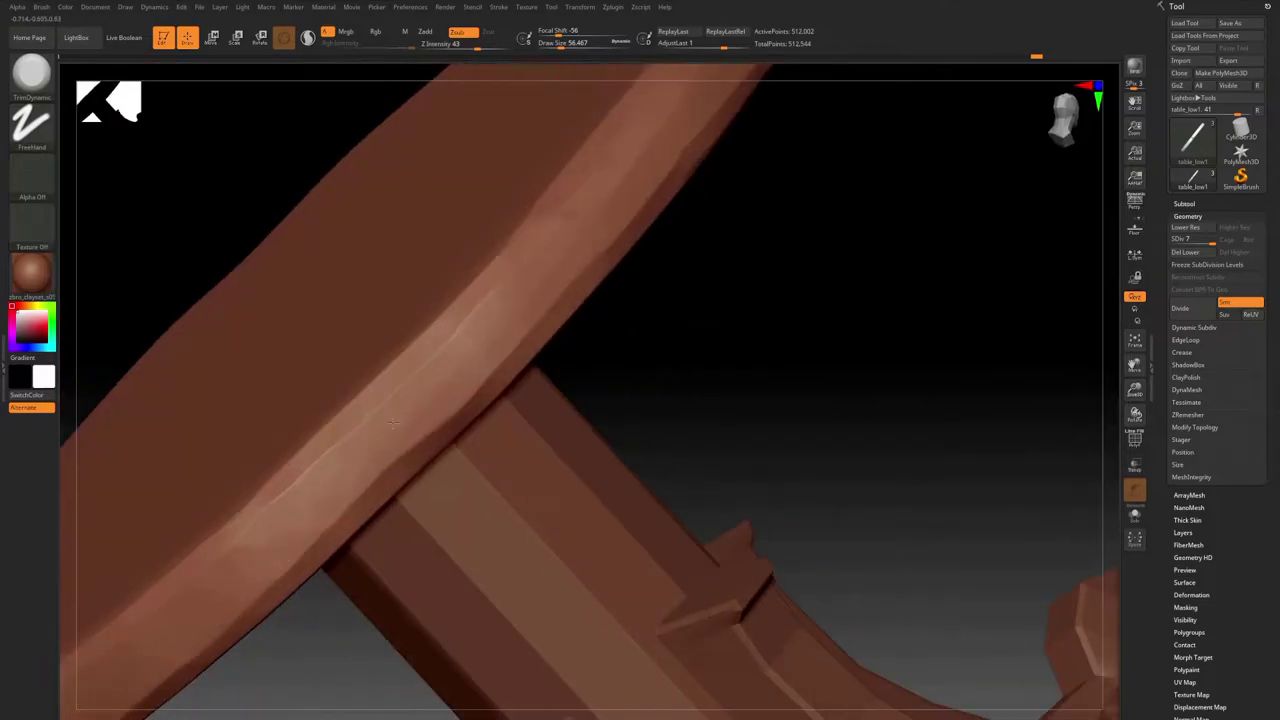
right_drag(491, 327, 380, 428)
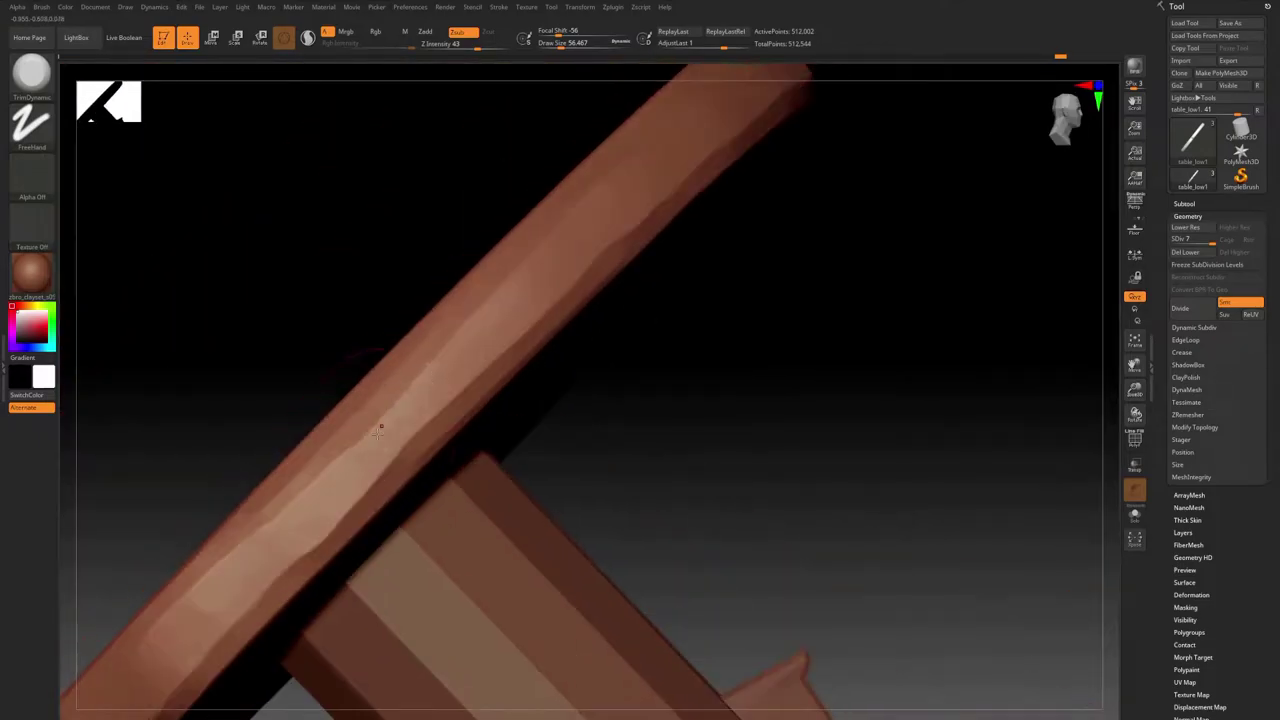
right_drag(497, 314, 432, 434)
mouse_move(490, 366)
right_down()
mouse_move(355, 469)
mouse_move(381, 430)
mouse_move(370, 430)
right_up()
right_drag(465, 337, 397, 405)
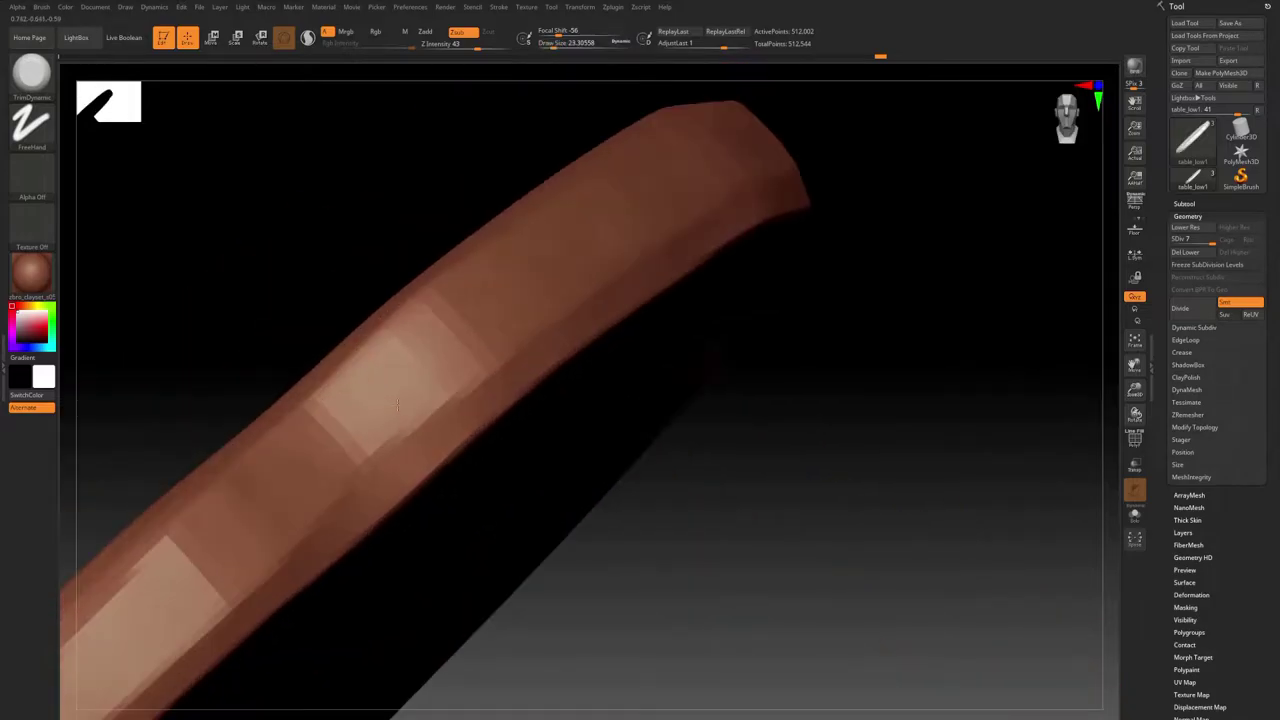
right_drag(415, 358, 318, 432)
right_drag(377, 309, 398, 352)
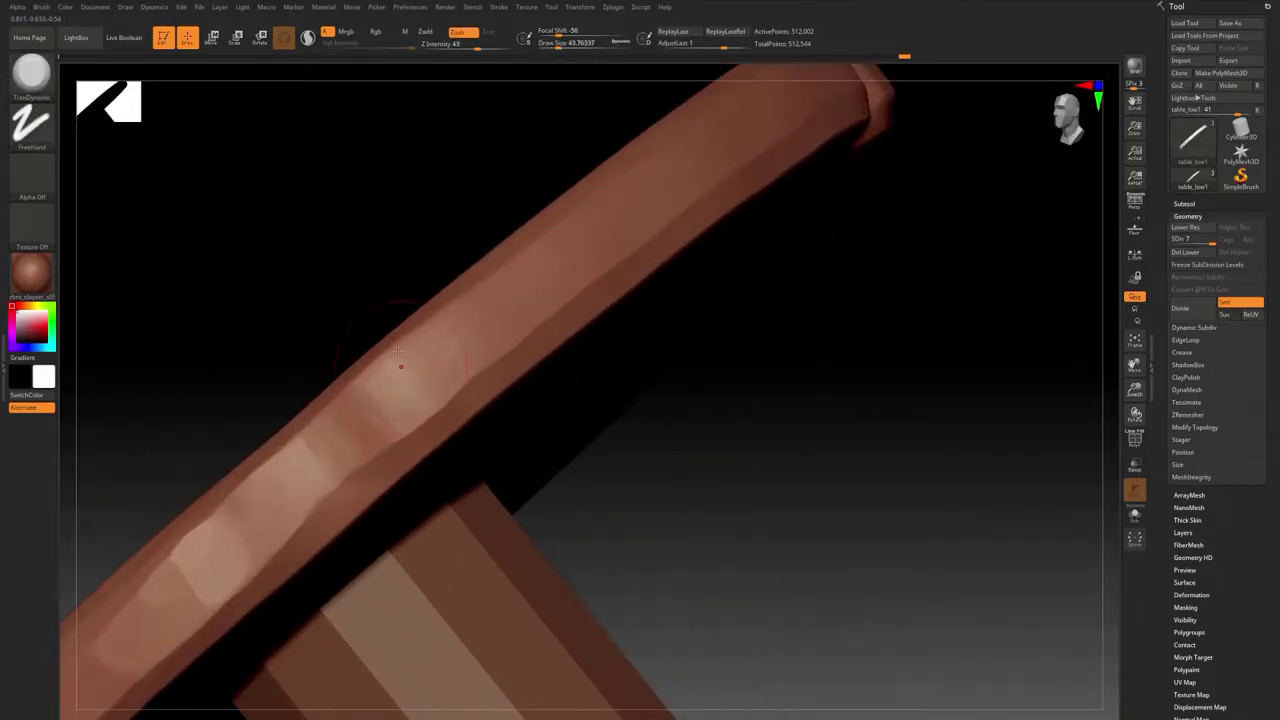
right_drag(529, 363, 377, 412)
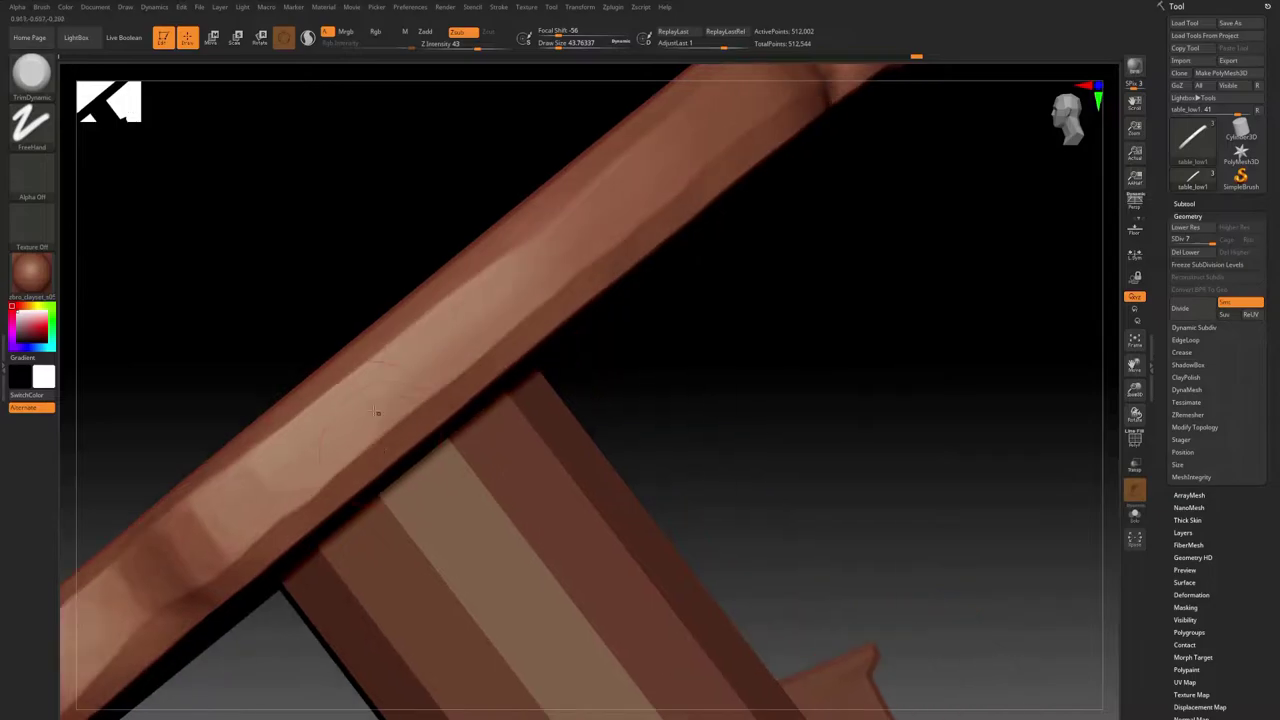
mouse_move(434, 356)
right_down()
mouse_move(407, 386)
mouse_move(452, 346)
right_up()
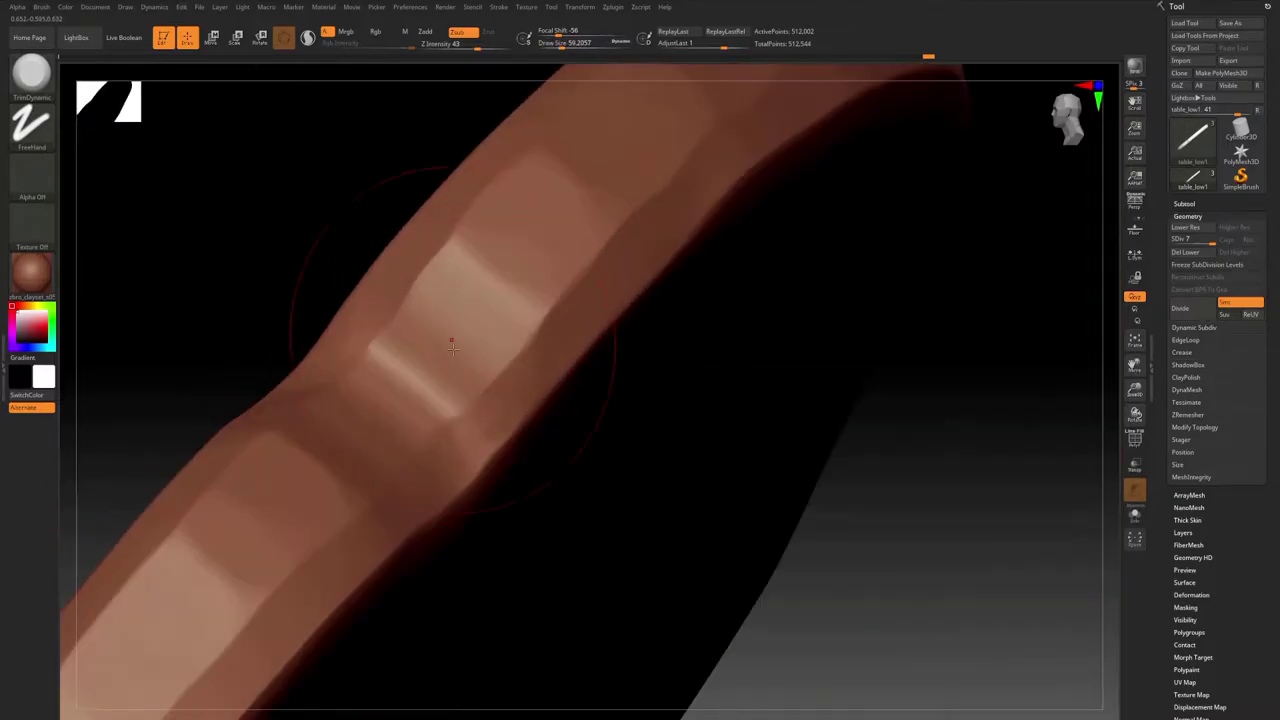
mouse_move(498, 308)
right_down()
mouse_move(360, 411)
mouse_move(371, 389)
mouse_move(280, 443)
mouse_move(340, 438)
mouse_move(351, 338)
mouse_move(339, 316)
right_up()
Pick the Orb_Cracks brush and orbit around the tabletop underside and the table's base.
right_drag(391, 375, 415, 393)
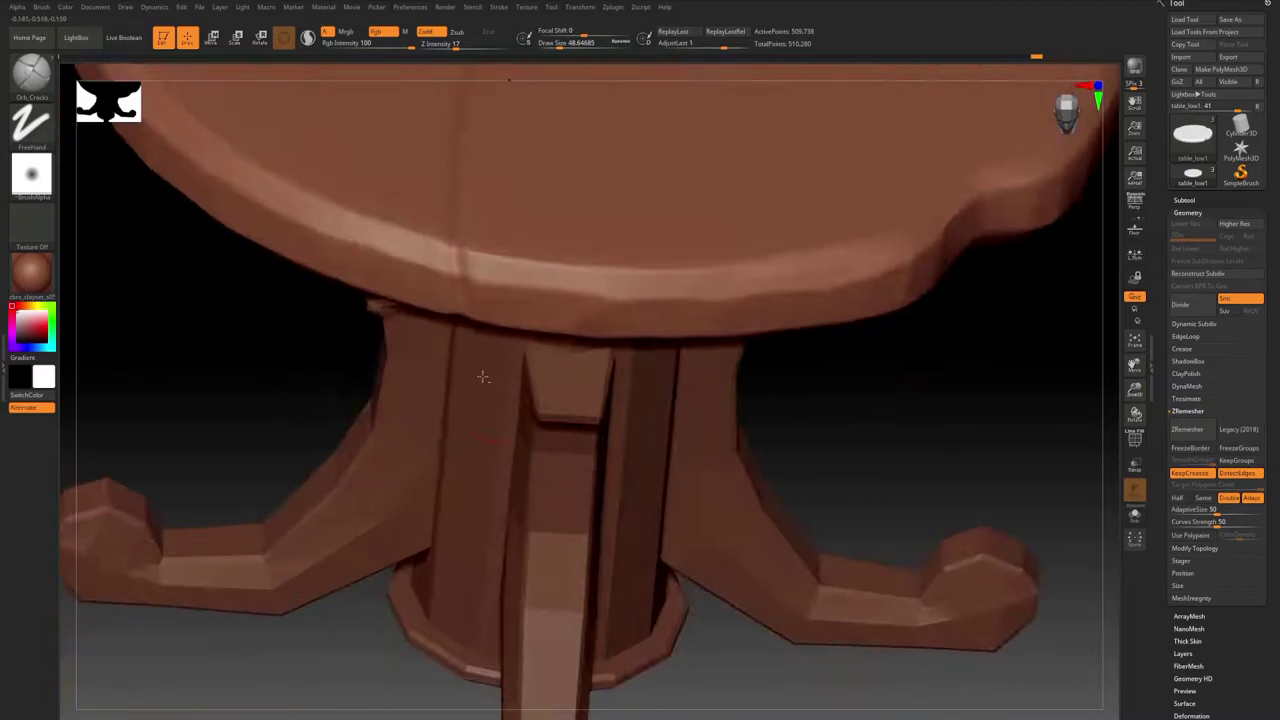
right_drag(483, 376, 518, 211)
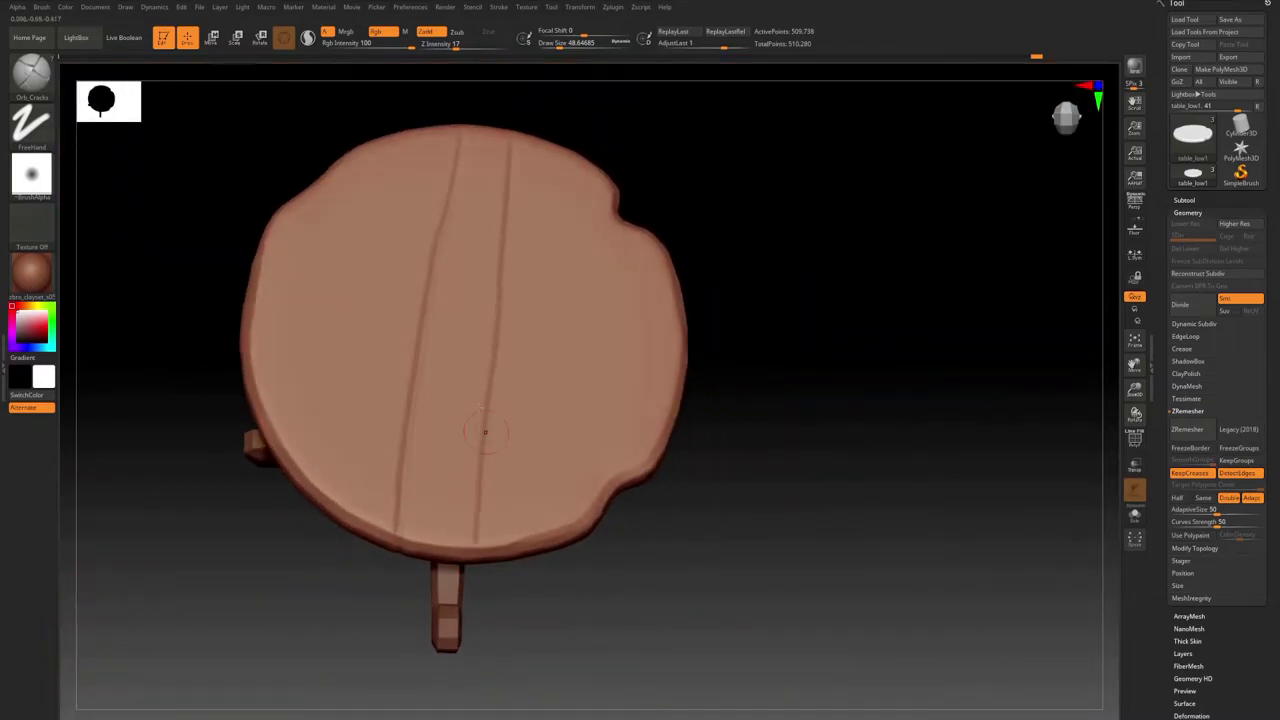
mouse_move(484, 432)
right_down()
mouse_move(463, 414)
mouse_move(700, 450)
right_up()
click(1134, 488)
right_drag(480, 420, 496, 407)
mouse_move(443, 322)
right_down()
mouse_move(437, 257)
mouse_move(440, 460)
mouse_move(486, 323)
mouse_move(416, 195)
right_up()
mouse_move(492, 500)
right_down()
mouse_move(451, 314)
mouse_move(480, 437)
mouse_move(517, 353)
mouse_move(523, 423)
mouse_move(485, 413)
mouse_move(490, 440)
mouse_move(479, 363)
mouse_move(500, 176)
right_up()
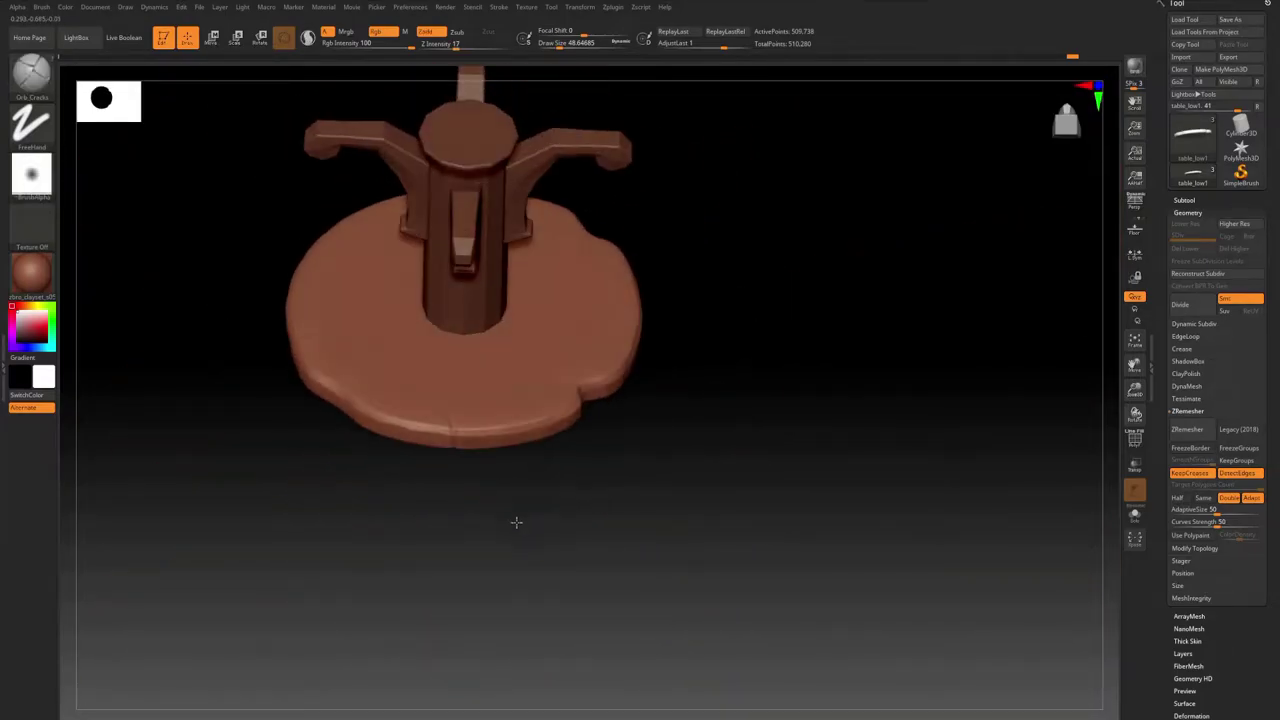
mouse_move(514, 399)
right_down()
mouse_move(494, 251)
mouse_move(471, 311)
mouse_move(477, 386)
mouse_move(452, 280)
right_up()
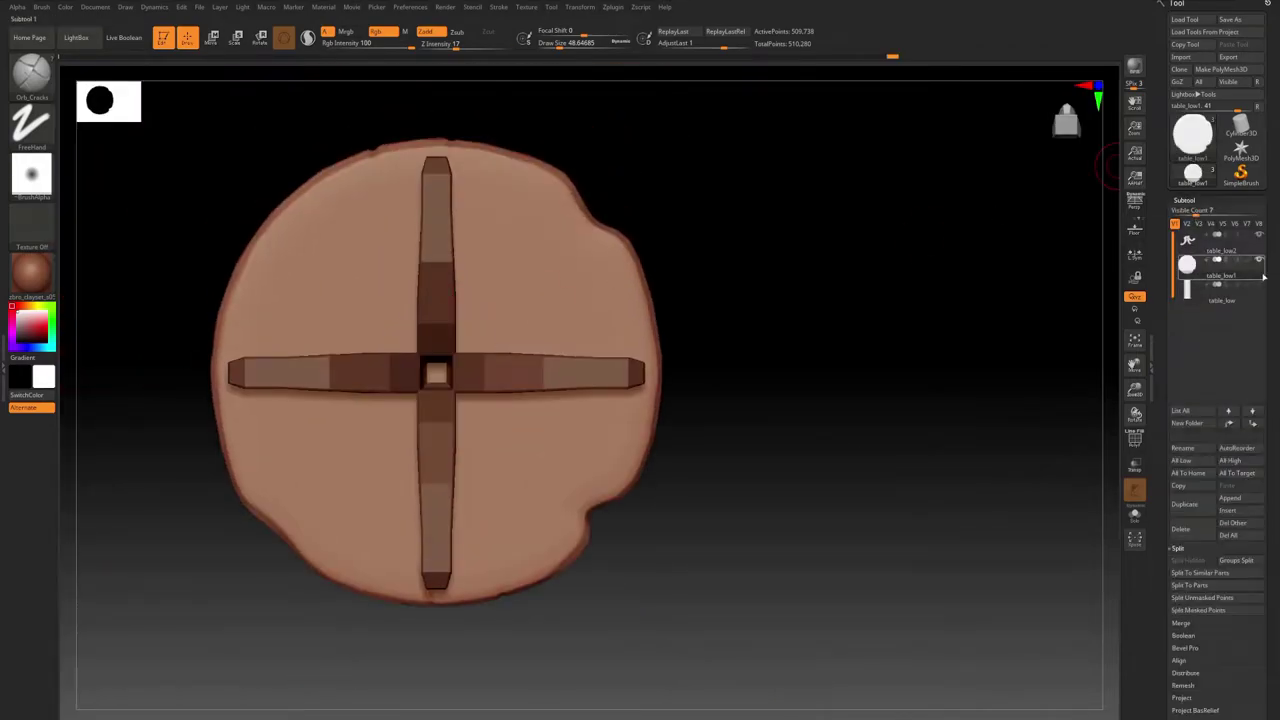
Select the table_low1 tabletop subtool and carve vertical Orb_Cracks plank grooves across its top.
click(1263, 277)
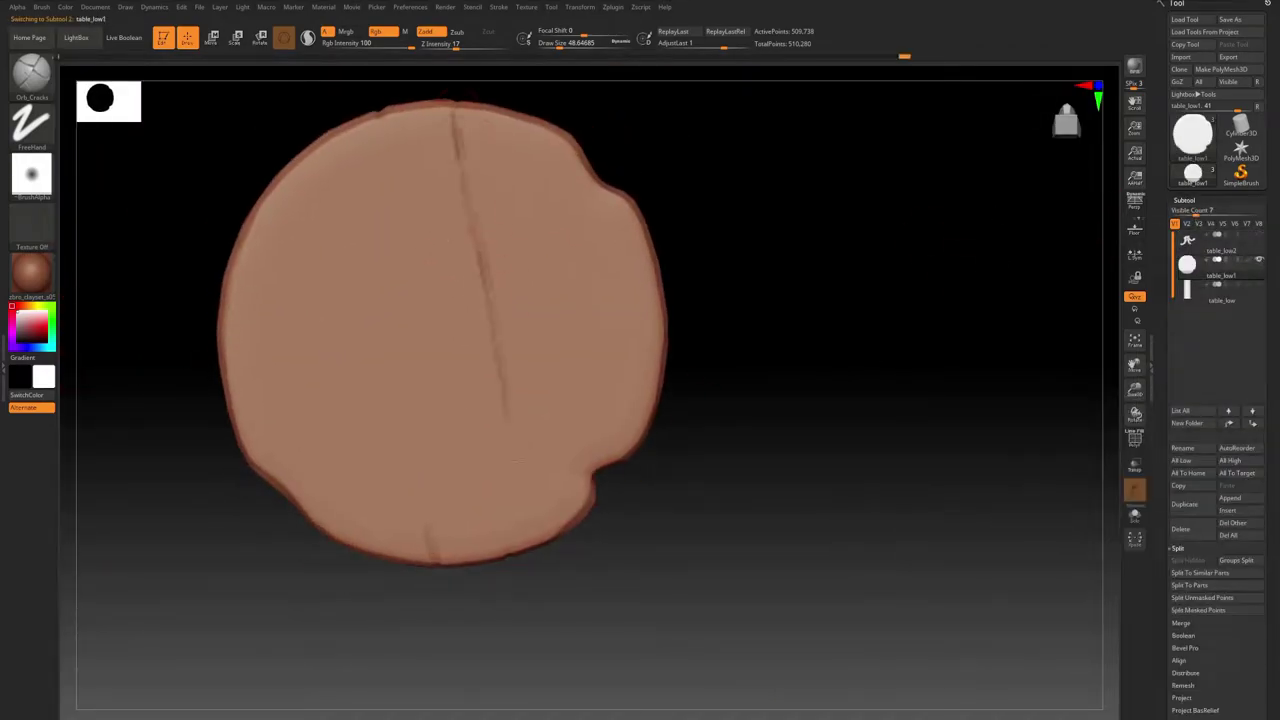
right_drag(478, 373, 388, 126)
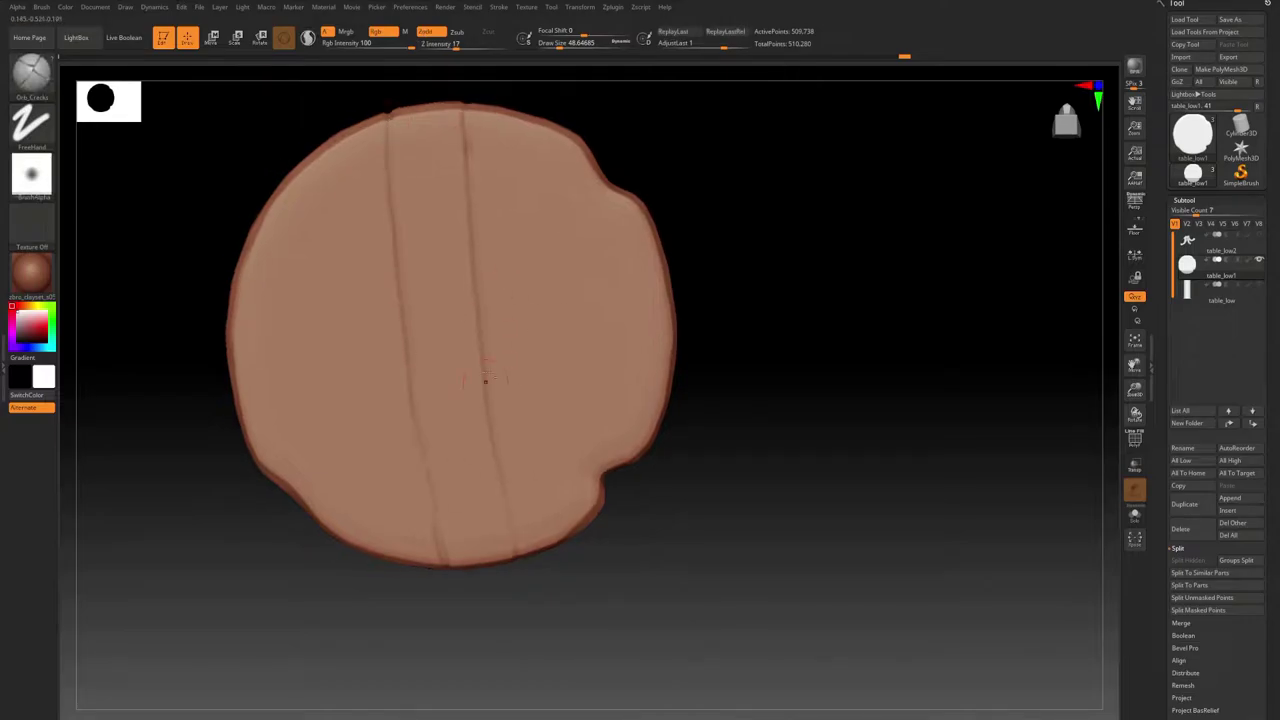
mouse_move(434, 416)
right_down()
mouse_move(463, 314)
mouse_move(376, 210)
right_up()
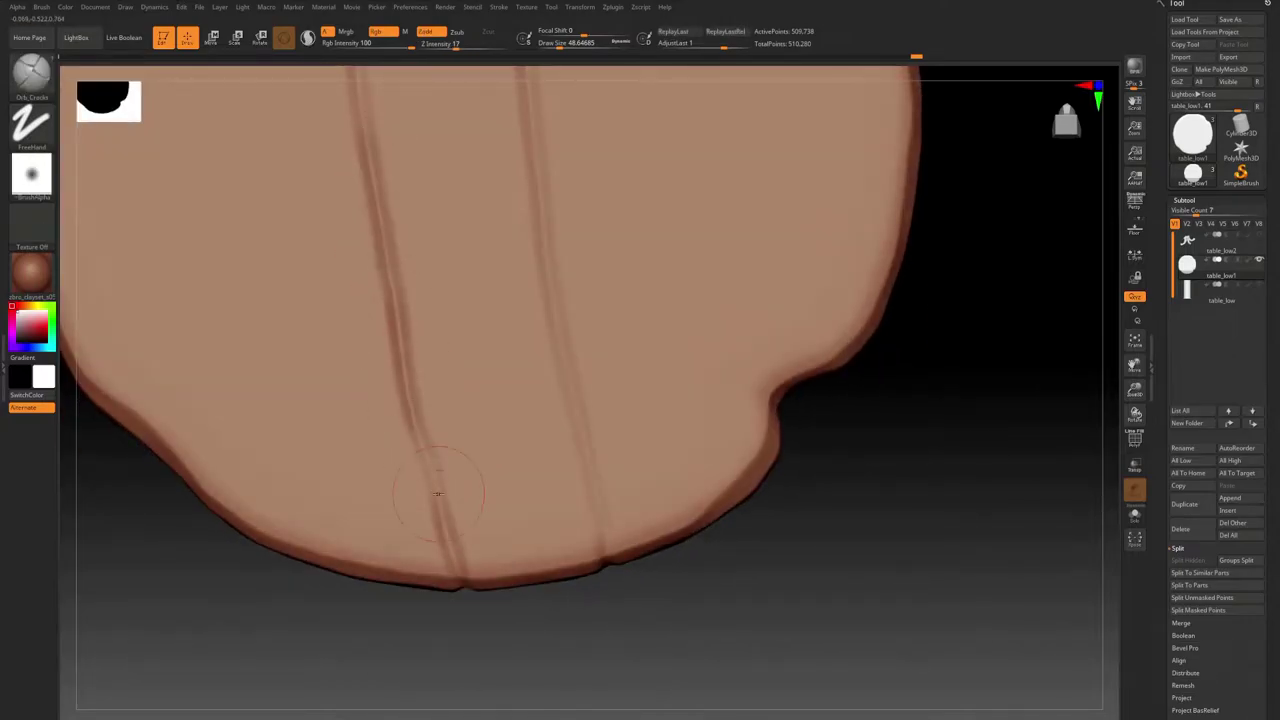
mouse_move(437, 493)
right_down()
mouse_move(455, 385)
mouse_move(429, 343)
mouse_move(418, 356)
mouse_move(448, 175)
right_up()
mouse_move(405, 491)
right_down()
mouse_move(461, 490)
mouse_move(440, 300)
mouse_move(417, 291)
mouse_move(423, 366)
mouse_move(441, 351)
mouse_move(407, 235)
mouse_move(419, 201)
right_up()
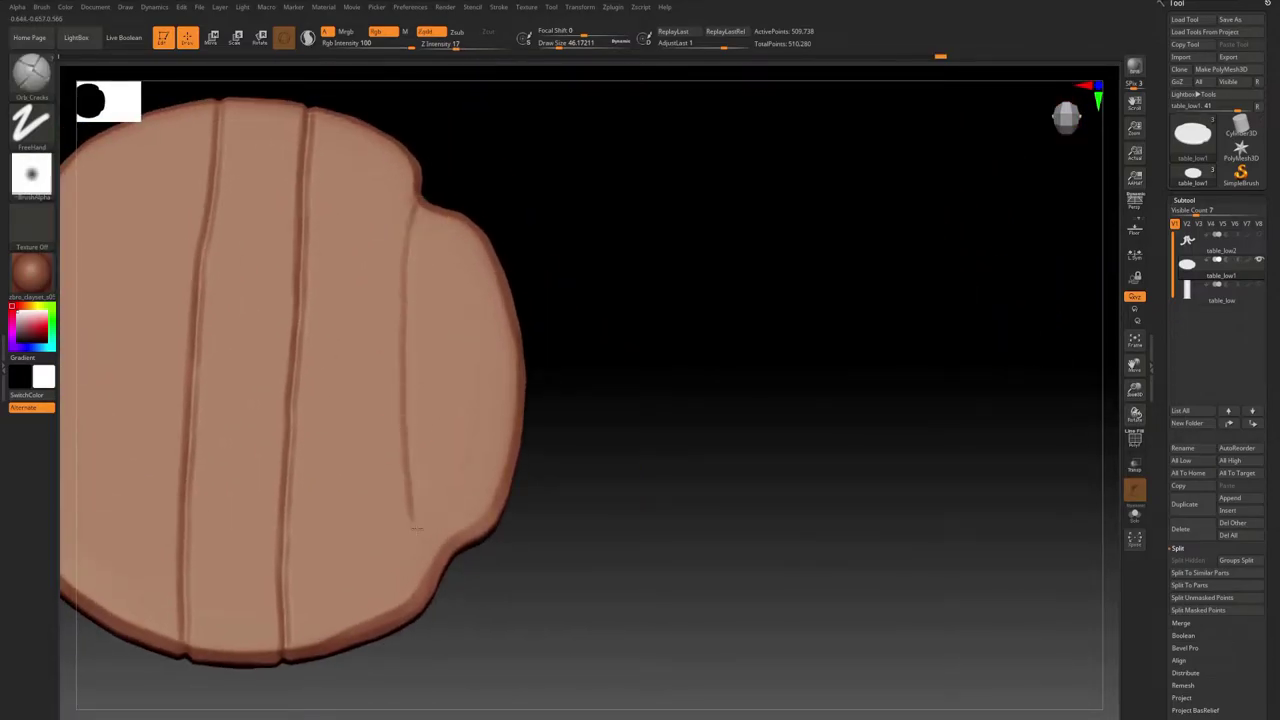
right_drag(416, 528, 437, 249)
mouse_move(438, 337)
right_down()
mouse_move(409, 311)
mouse_move(443, 417)
mouse_move(445, 302)
mouse_move(525, 251)
mouse_move(486, 371)
mouse_move(487, 256)
mouse_move(447, 250)
right_up()
drag(447, 250, 459, 532)
mouse_move(480, 345)
right_down()
mouse_move(437, 468)
mouse_move(449, 371)
mouse_move(643, 347)
mouse_move(541, 226)
right_up()
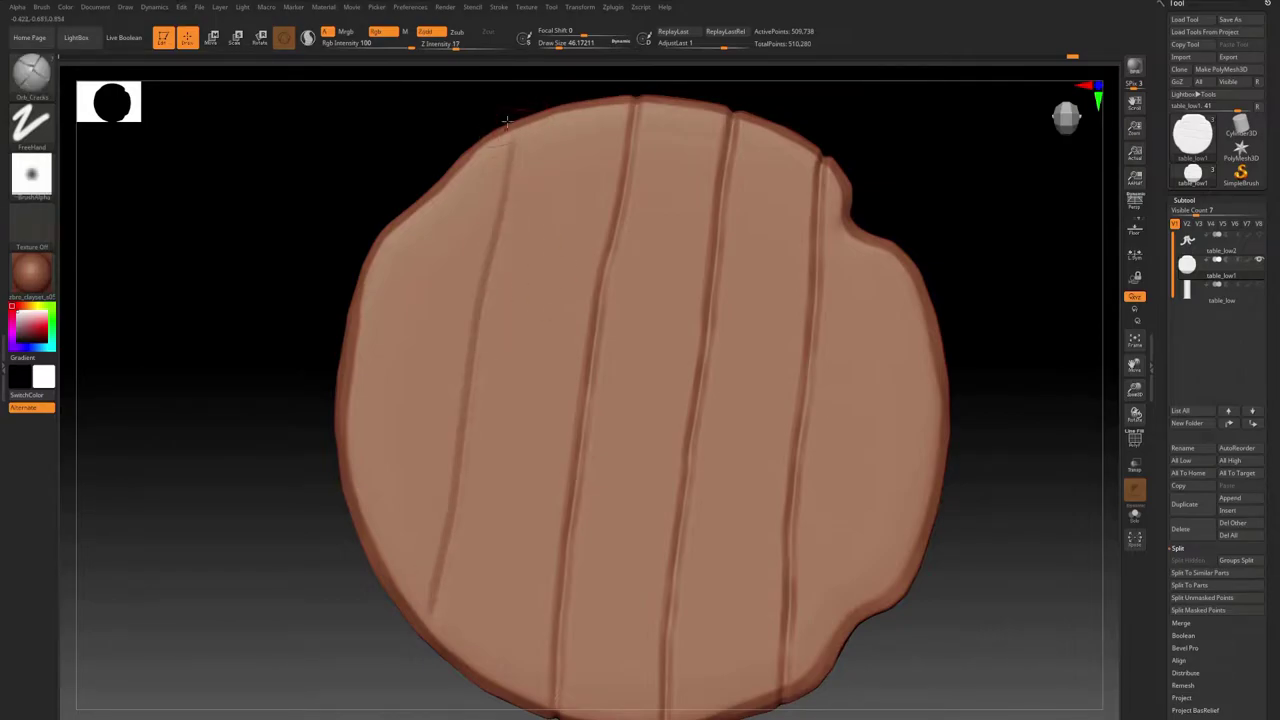
Extend the Orb_Cracks plank grooves over the tabletop rim and add another groove near the edge.
mouse_move(507, 121)
right_down()
mouse_move(492, 325)
mouse_move(463, 343)
mouse_move(502, 367)
mouse_move(463, 330)
right_up()
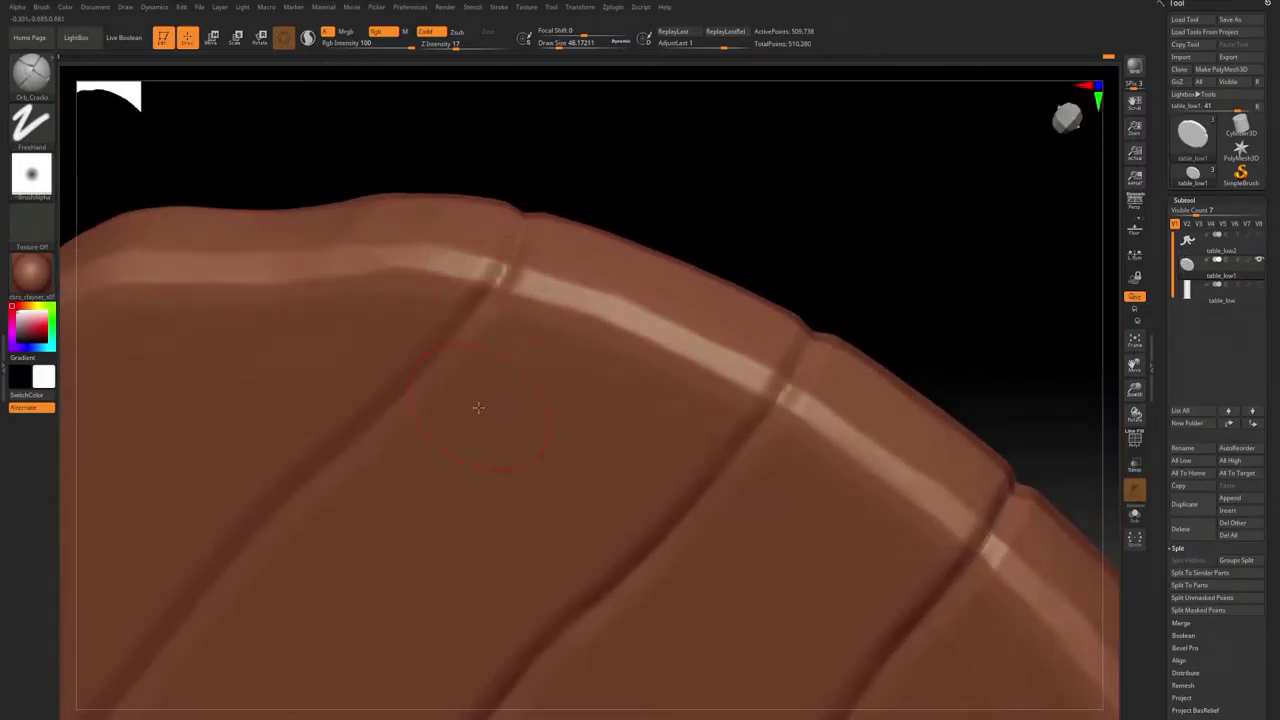
mouse_move(478, 407)
right_down()
mouse_move(508, 223)
mouse_move(529, 209)
mouse_move(461, 388)
mouse_move(446, 354)
mouse_move(413, 347)
right_up()
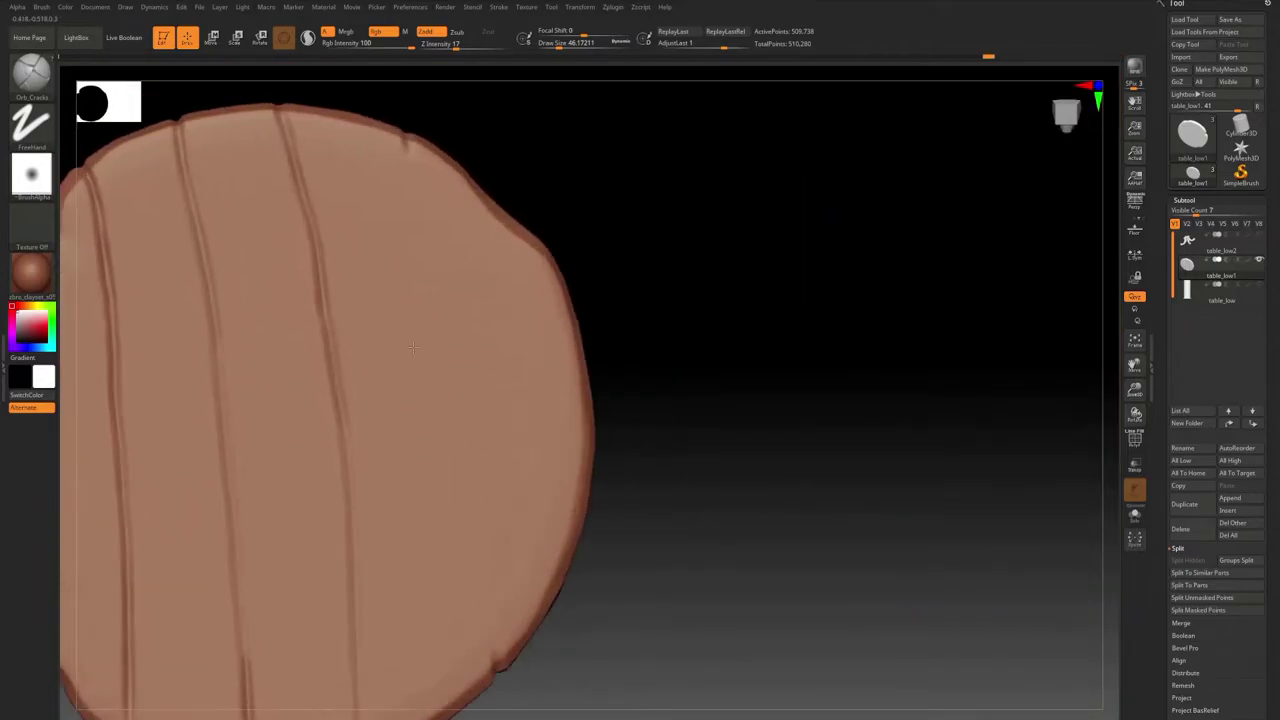
mouse_move(492, 631)
right_down()
mouse_move(414, 394)
mouse_move(453, 380)
mouse_move(402, 186)
right_up()
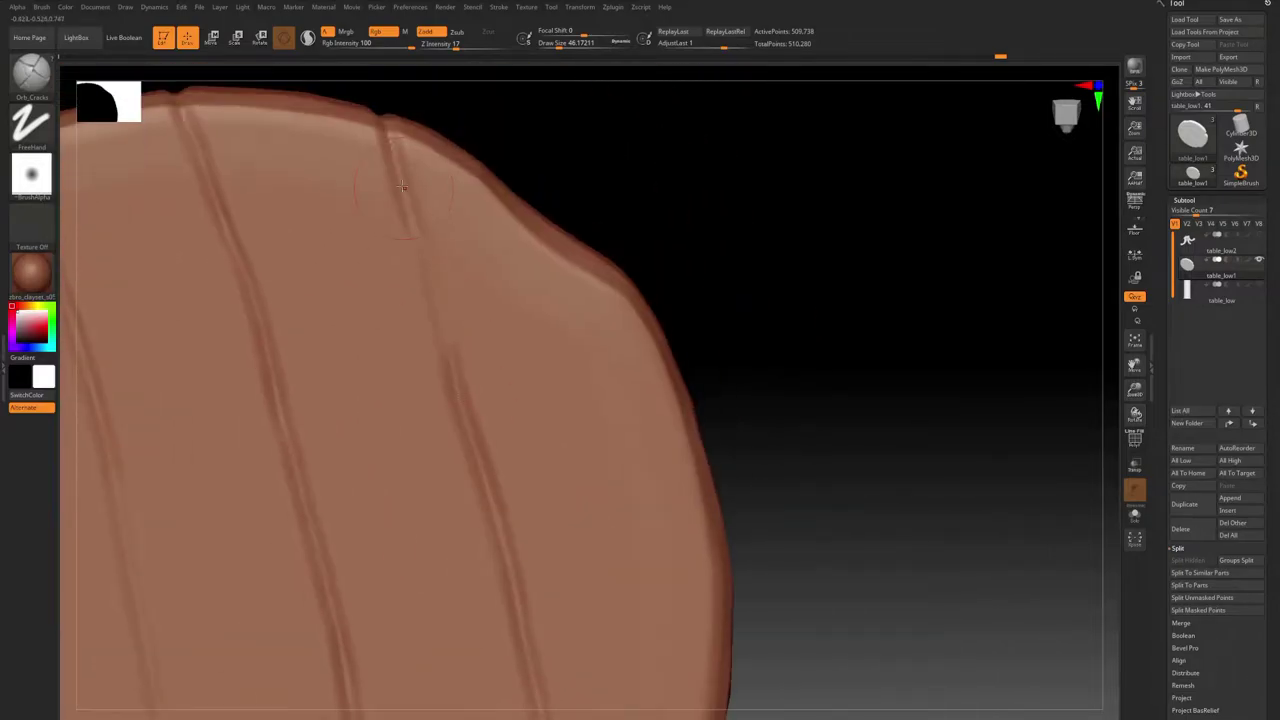
right_drag(425, 249, 412, 232)
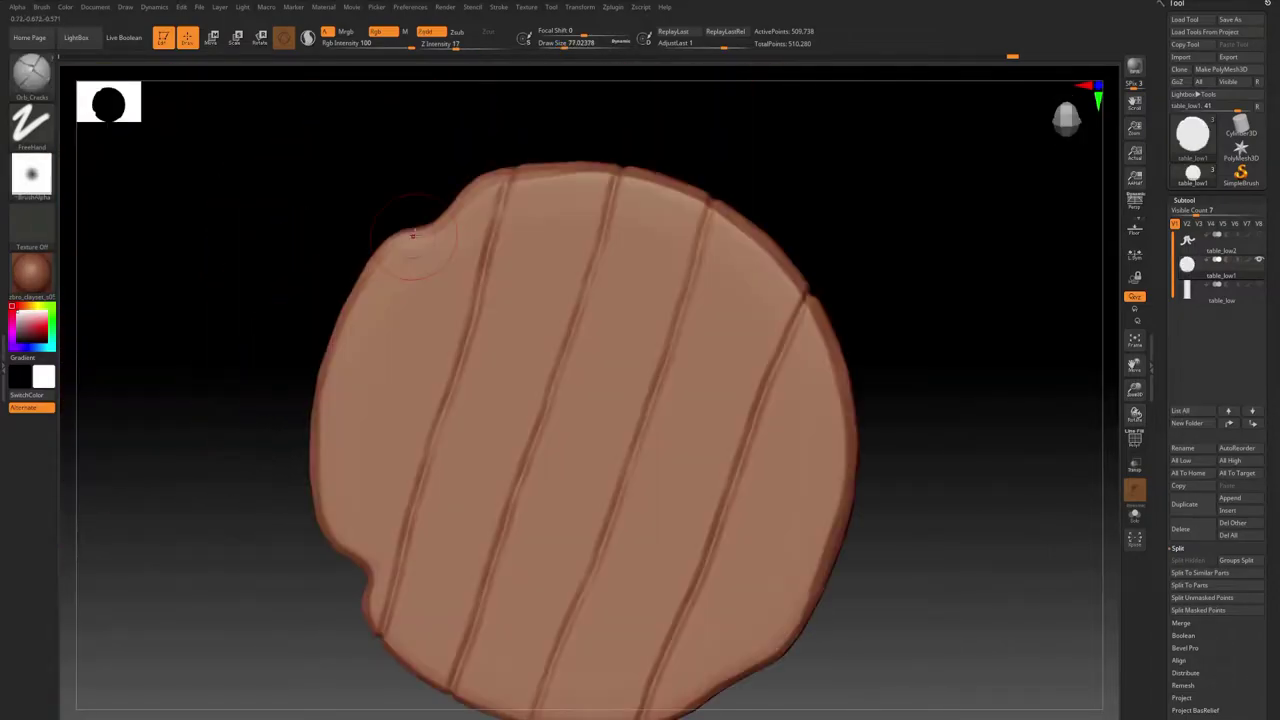
right_drag(374, 333, 372, 182)
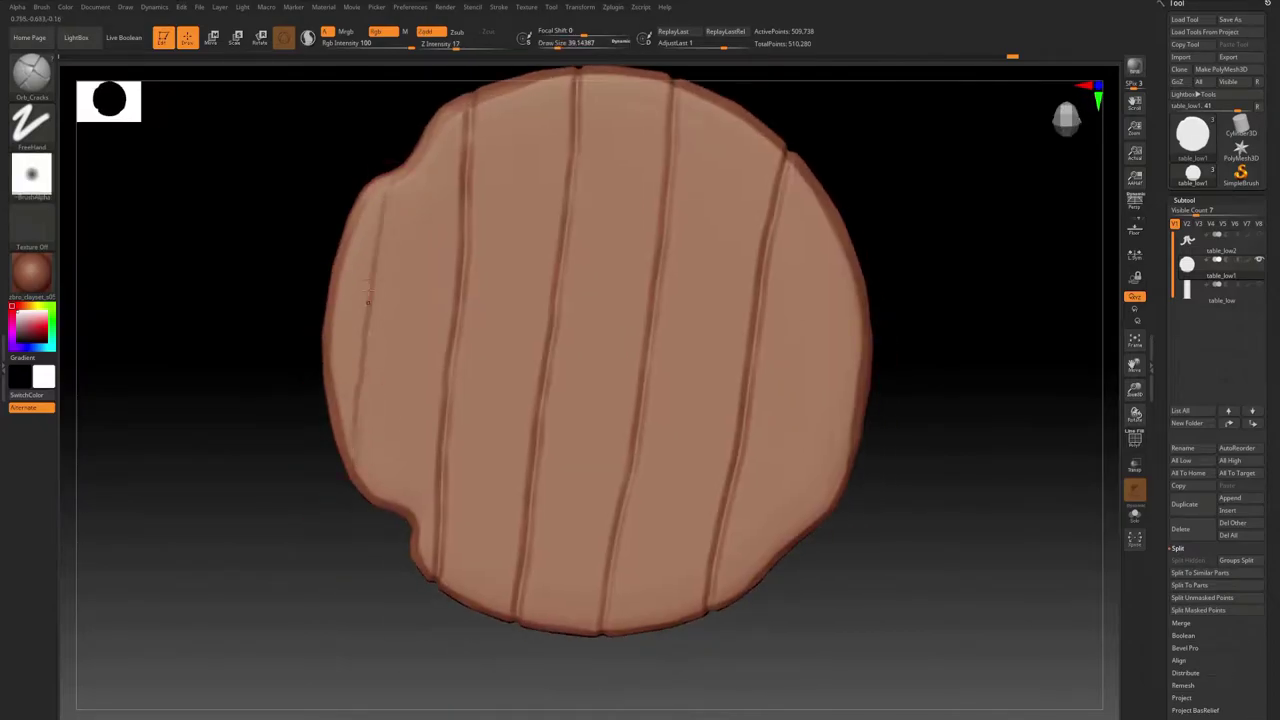
mouse_move(415, 325)
right_down()
mouse_move(449, 357)
mouse_move(466, 266)
mouse_move(405, 245)
mouse_move(343, 286)
mouse_move(200, 150)
mouse_move(134, 120)
mouse_move(438, 376)
mouse_move(442, 338)
mouse_move(396, 294)
right_up()
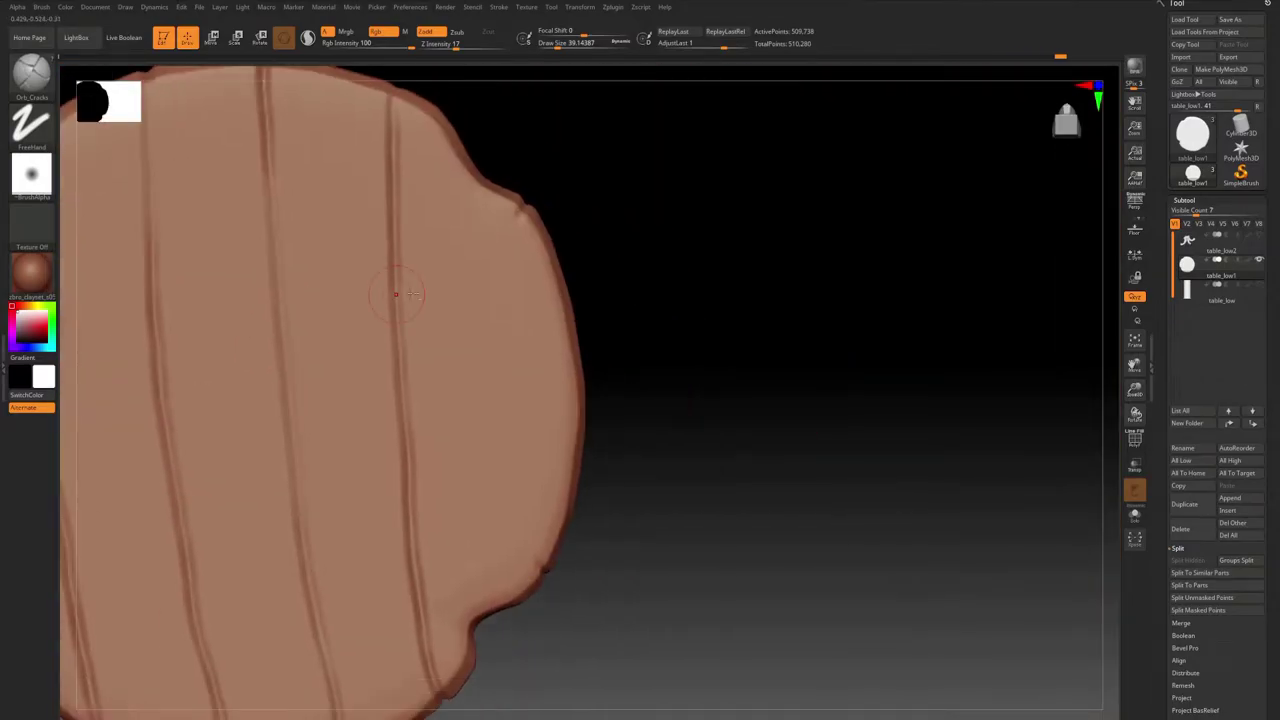
right_drag(378, 424, 412, 341)
right_drag(397, 397, 486, 543)
key(space)
mouse_move(490, 435)
right_down()
mouse_move(560, 400)
mouse_move(589, 434)
mouse_move(623, 311)
mouse_move(560, 200)
right_up()
Reselect the Orb_Cracks brush and frame the tabletop disc from above.
key(b)
click(451, 420)
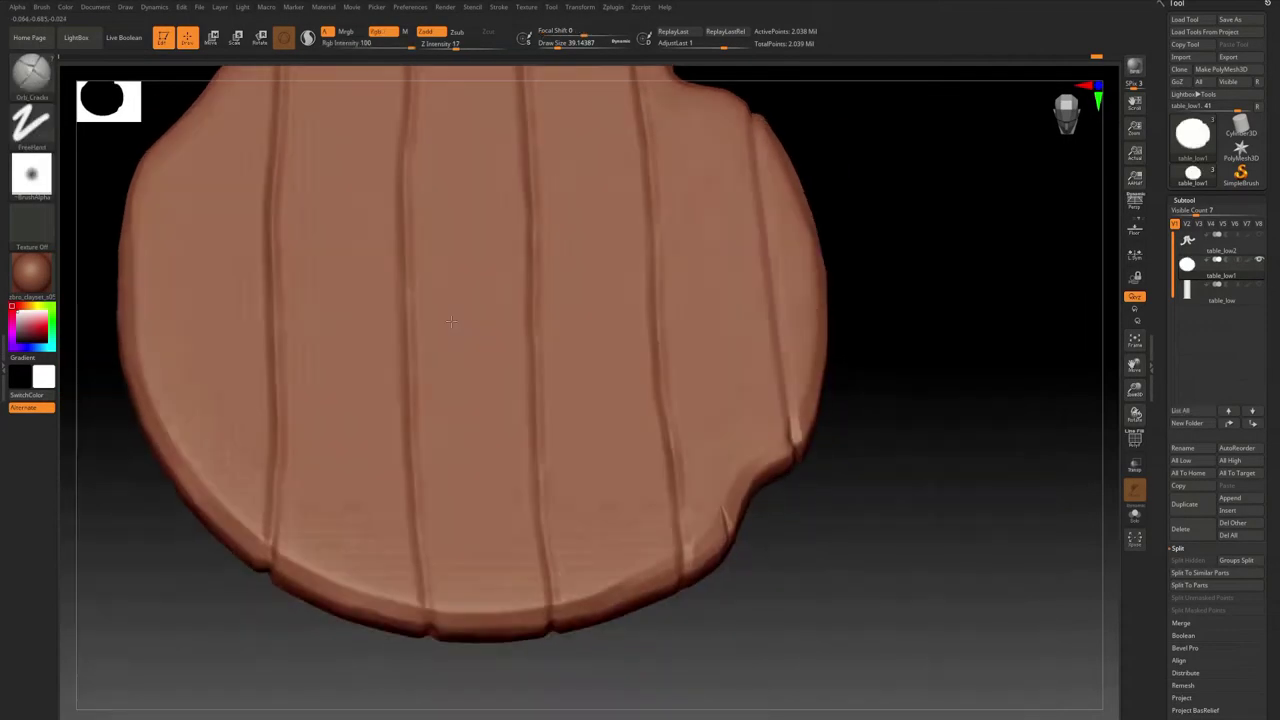
mouse_move(495, 448)
right_down()
mouse_move(361, 364)
mouse_move(409, 470)
mouse_move(466, 394)
mouse_move(415, 382)
right_up()
mouse_move(411, 260)
right_down()
mouse_move(494, 157)
mouse_move(386, 495)
mouse_move(473, 399)
mouse_move(451, 314)
mouse_move(437, 405)
mouse_move(440, 283)
mouse_move(486, 325)
right_up()
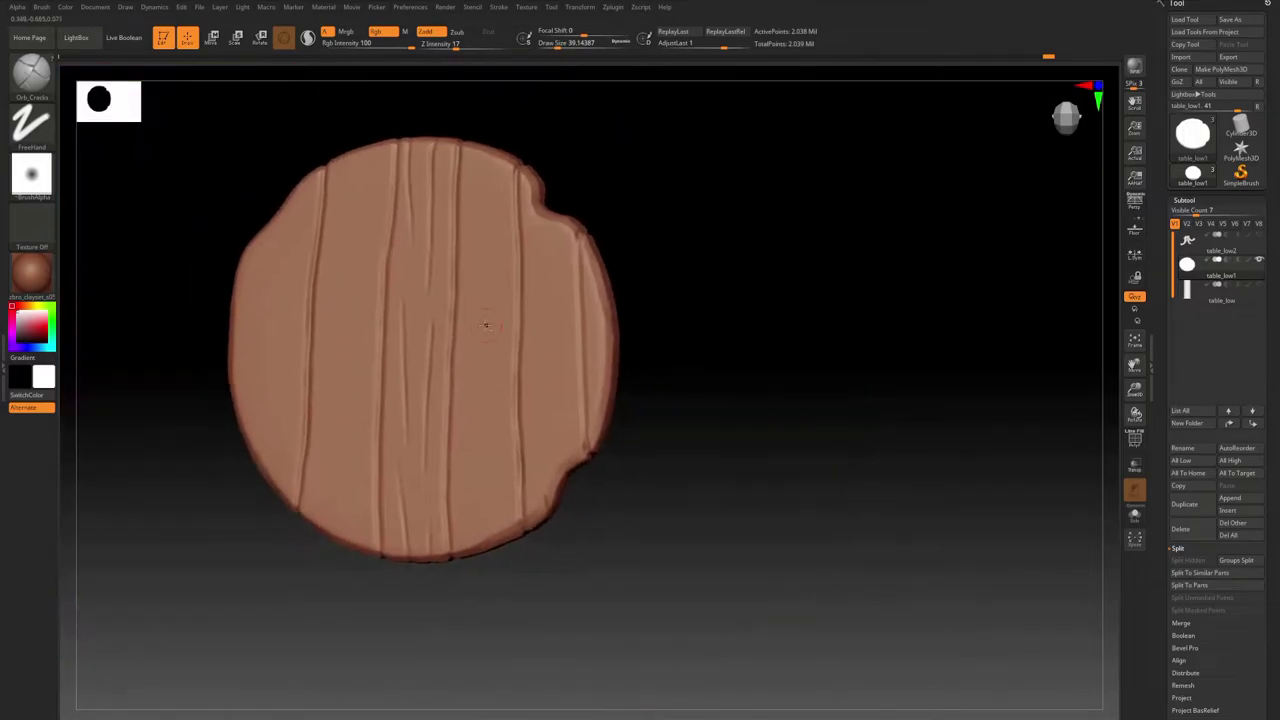
mouse_move(509, 374)
right_down()
mouse_move(389, 389)
mouse_move(385, 376)
right_up()
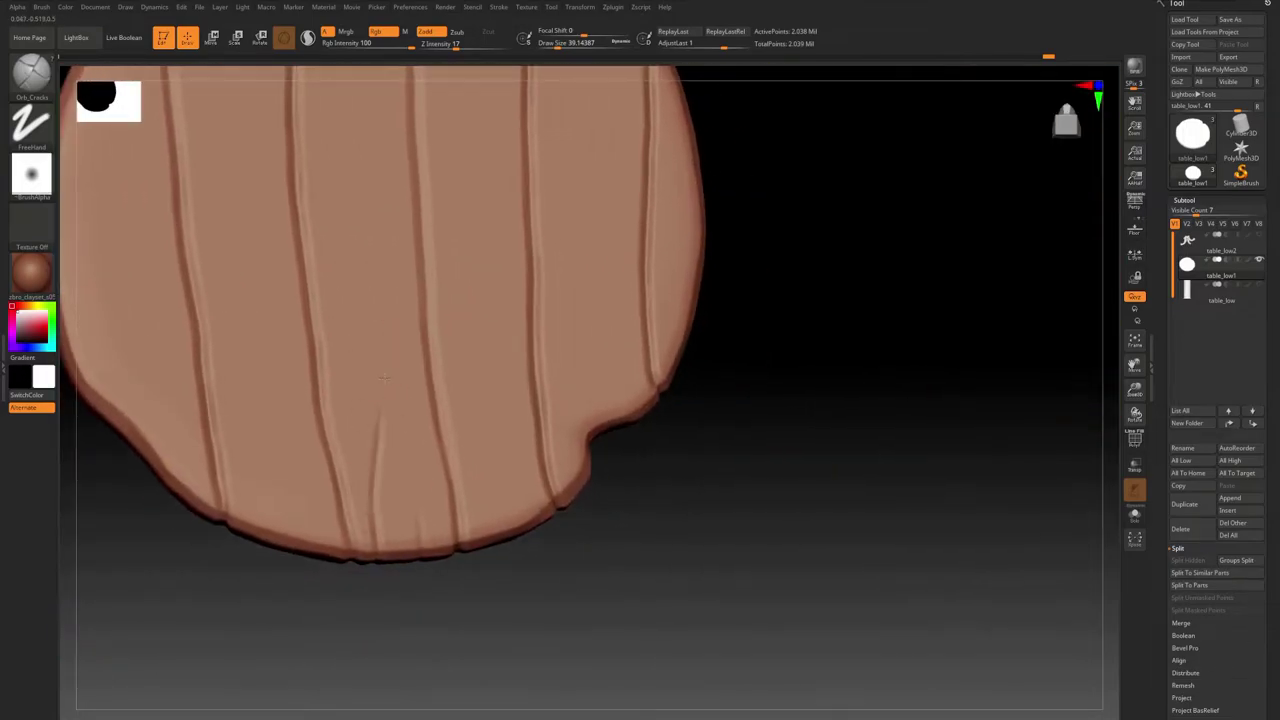
mouse_move(400, 504)
right_down()
mouse_move(343, 508)
mouse_move(344, 277)
right_up()
ctrl+right_drag(325, 150, 352, 218)
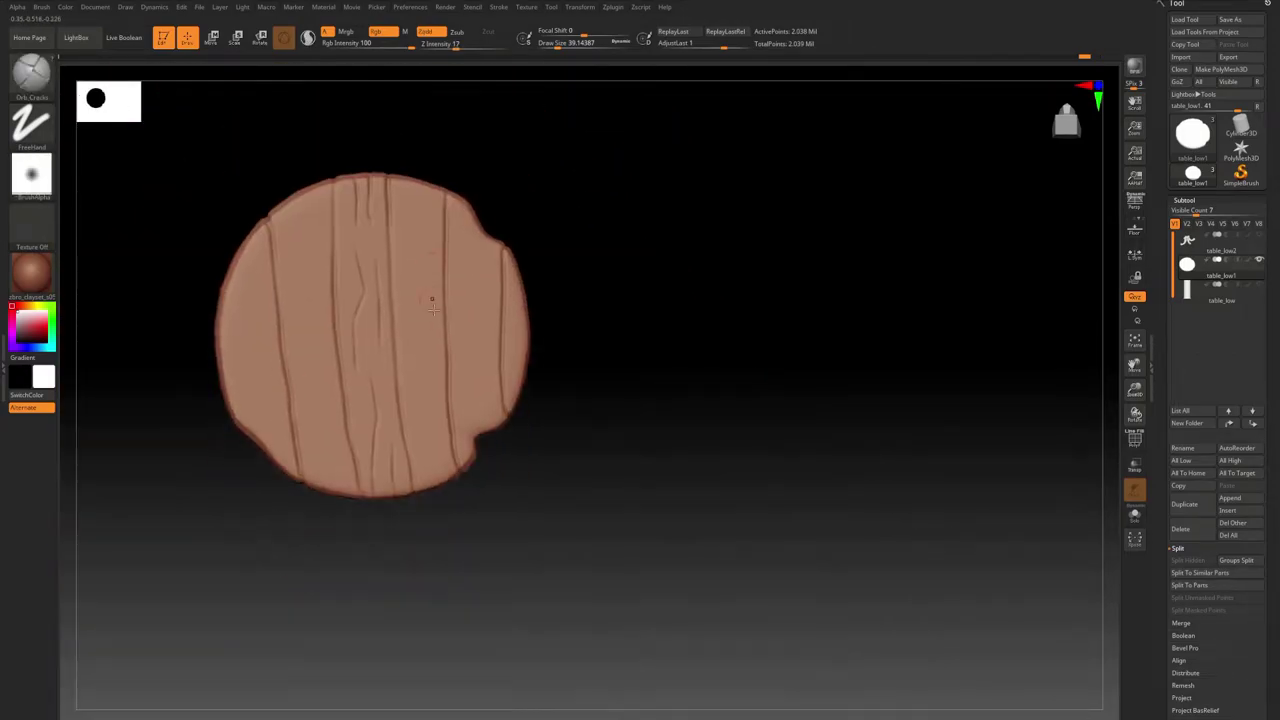
Carve wood-grain cracks along the planks, checking the knot and the bevelled edge.
mouse_move(318, 300)
ctrl+right_down()
mouse_move(397, 371)
mouse_move(418, 453)
mouse_move(357, 360)
ctrl+right_up()
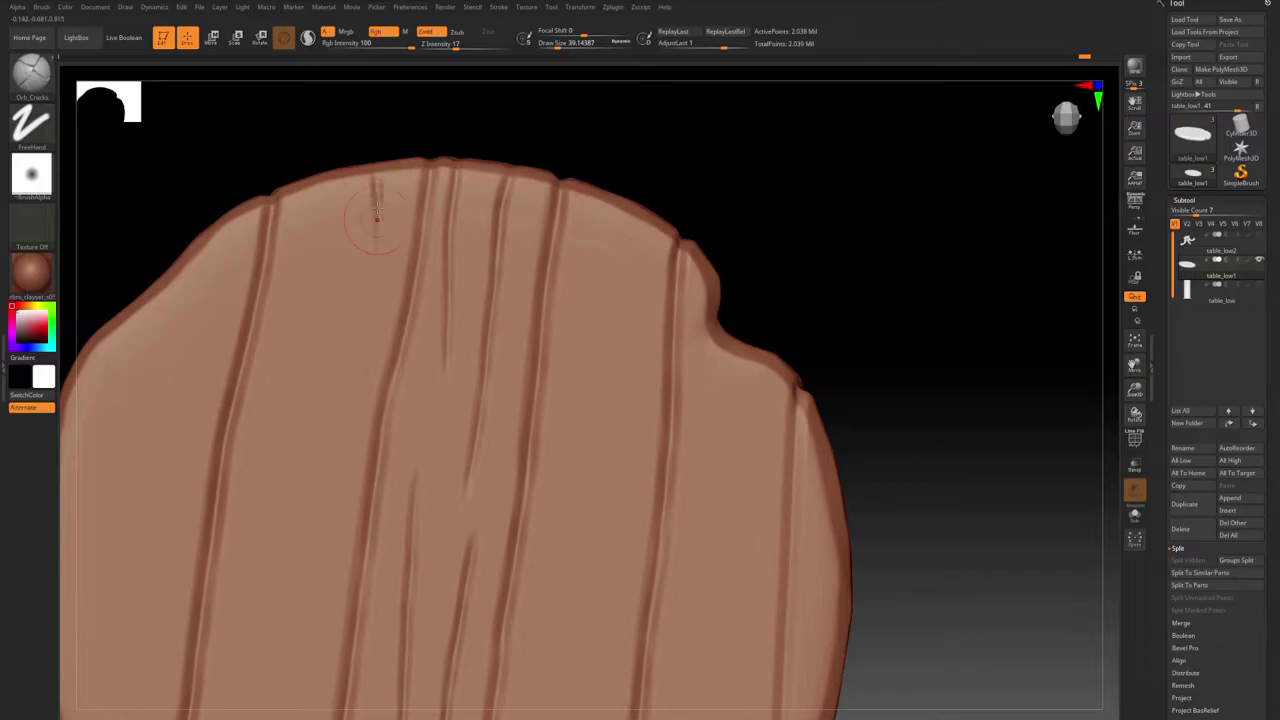
alt+right_drag(321, 343, 341, 205)
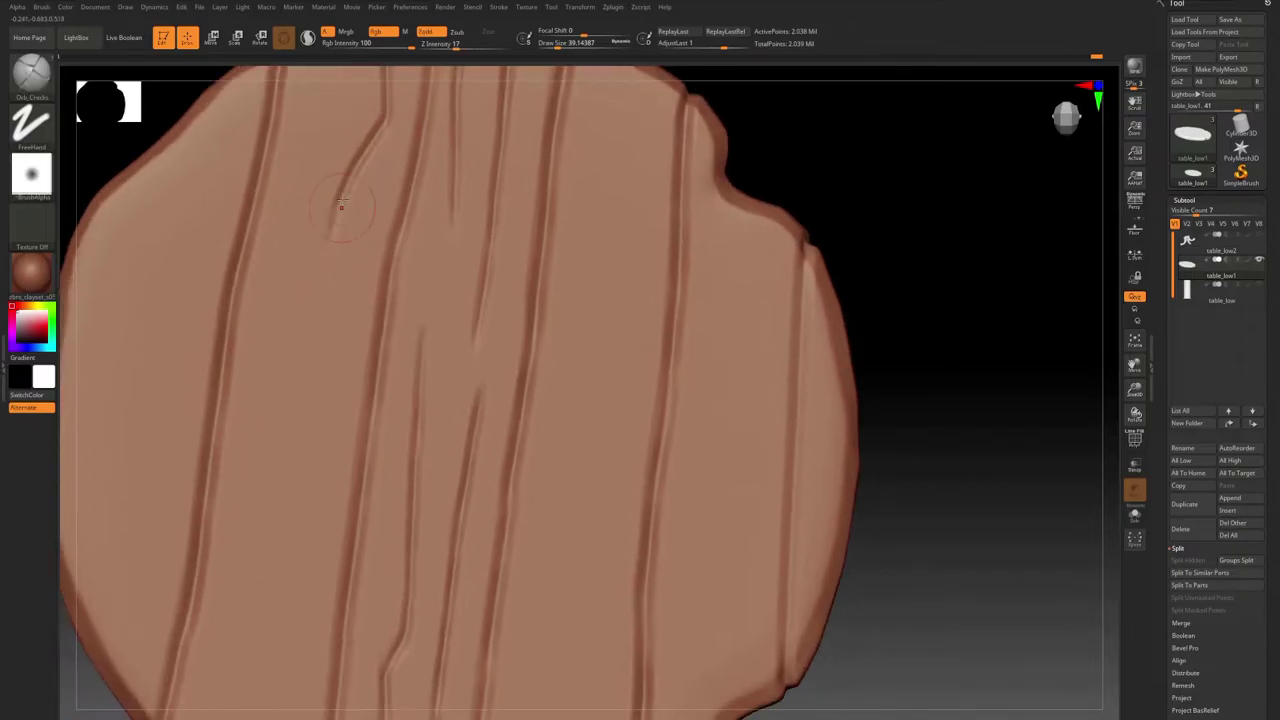
ctrl+right_drag(333, 338, 355, 264)
right_drag(312, 308, 338, 371)
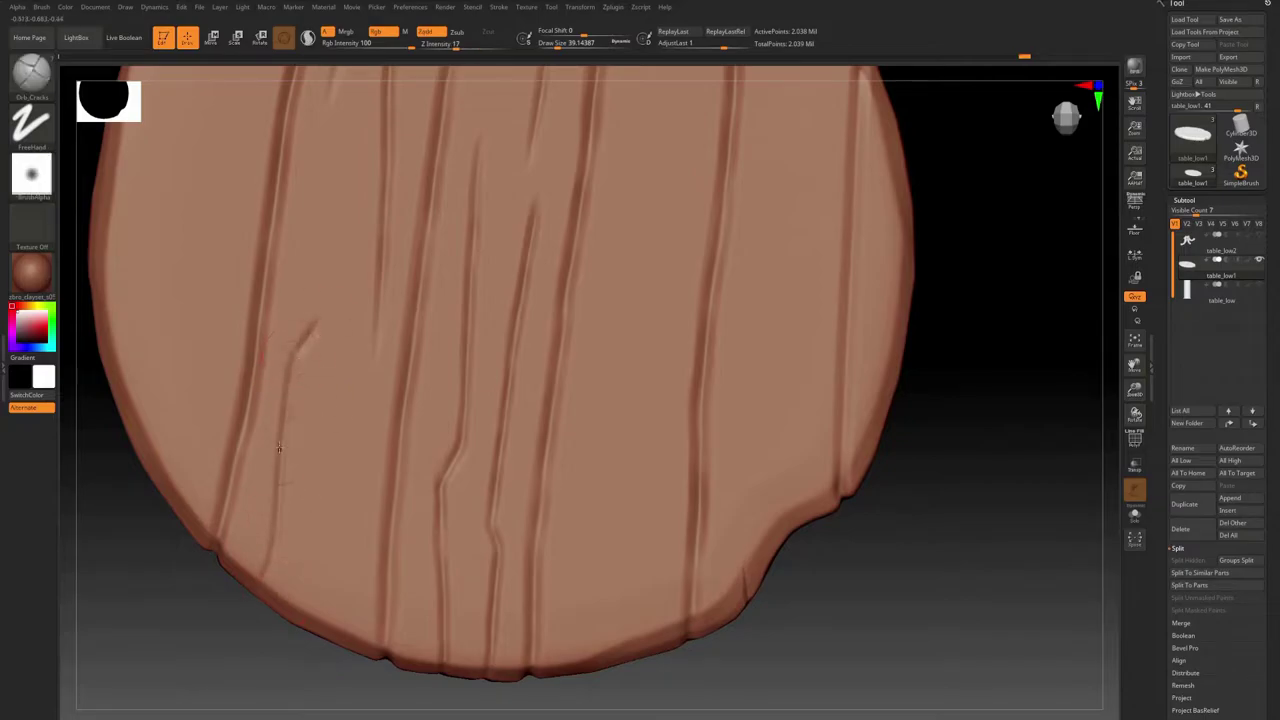
mouse_move(311, 371)
right_down()
mouse_move(300, 330)
mouse_move(306, 362)
right_up()
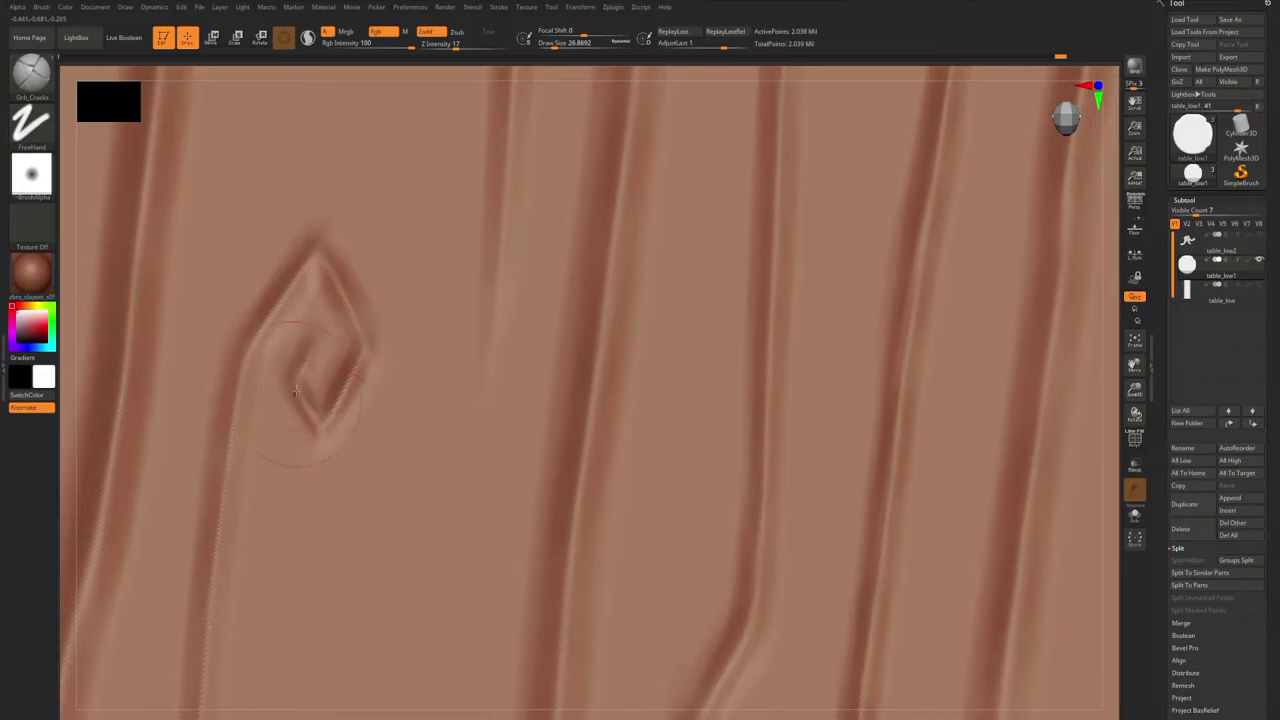
ctrl+right_drag(295, 390, 341, 396)
right_drag(340, 510, 335, 362)
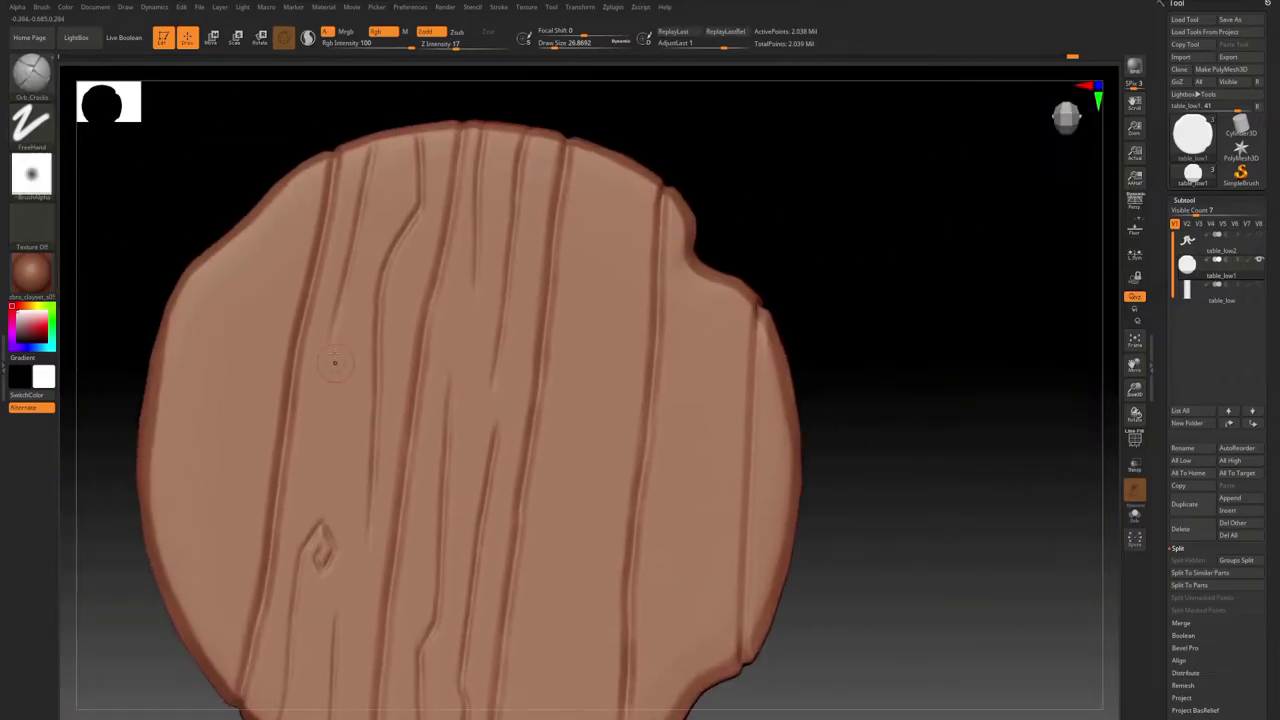
mouse_move(387, 325)
right_down()
mouse_move(329, 457)
mouse_move(348, 352)
mouse_move(430, 370)
right_up()
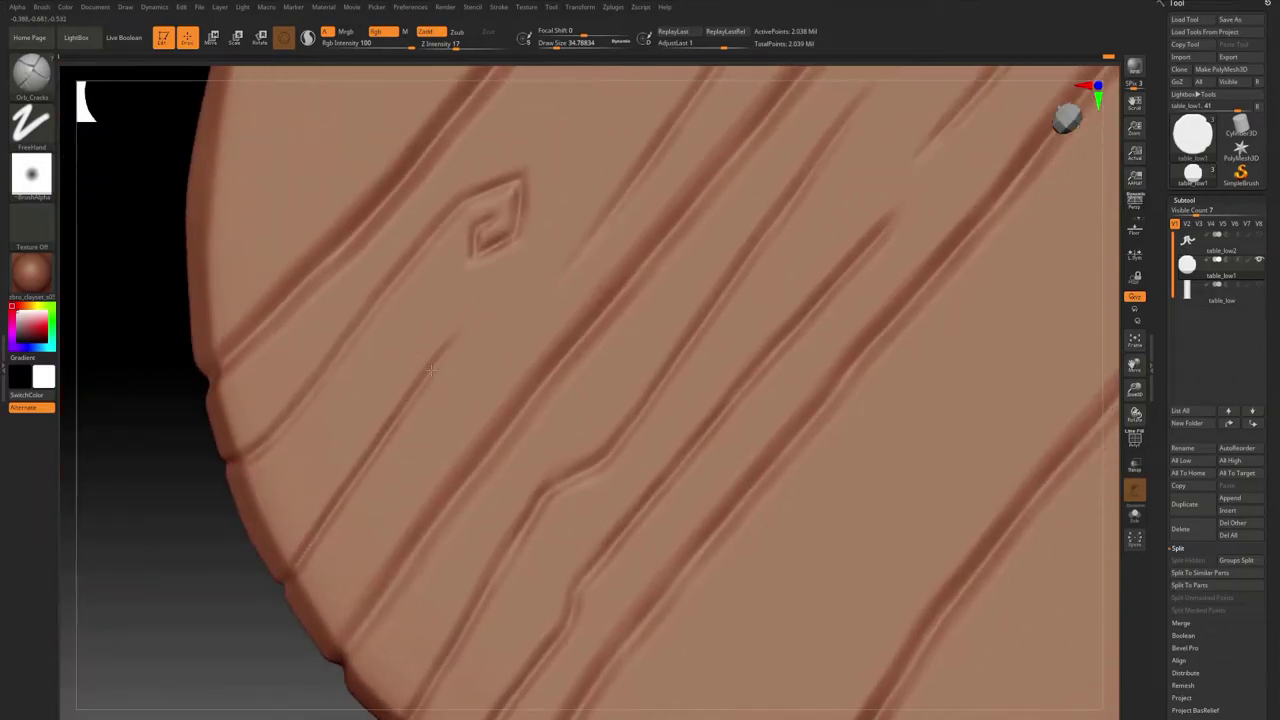
Carve thin crack grooves near the diamond knot along the disc's upper edge.
key(f)
mouse_move(649, 155)
right_down()
mouse_move(430, 370)
mouse_move(428, 357)
mouse_move(400, 383)
mouse_move(420, 335)
right_up()
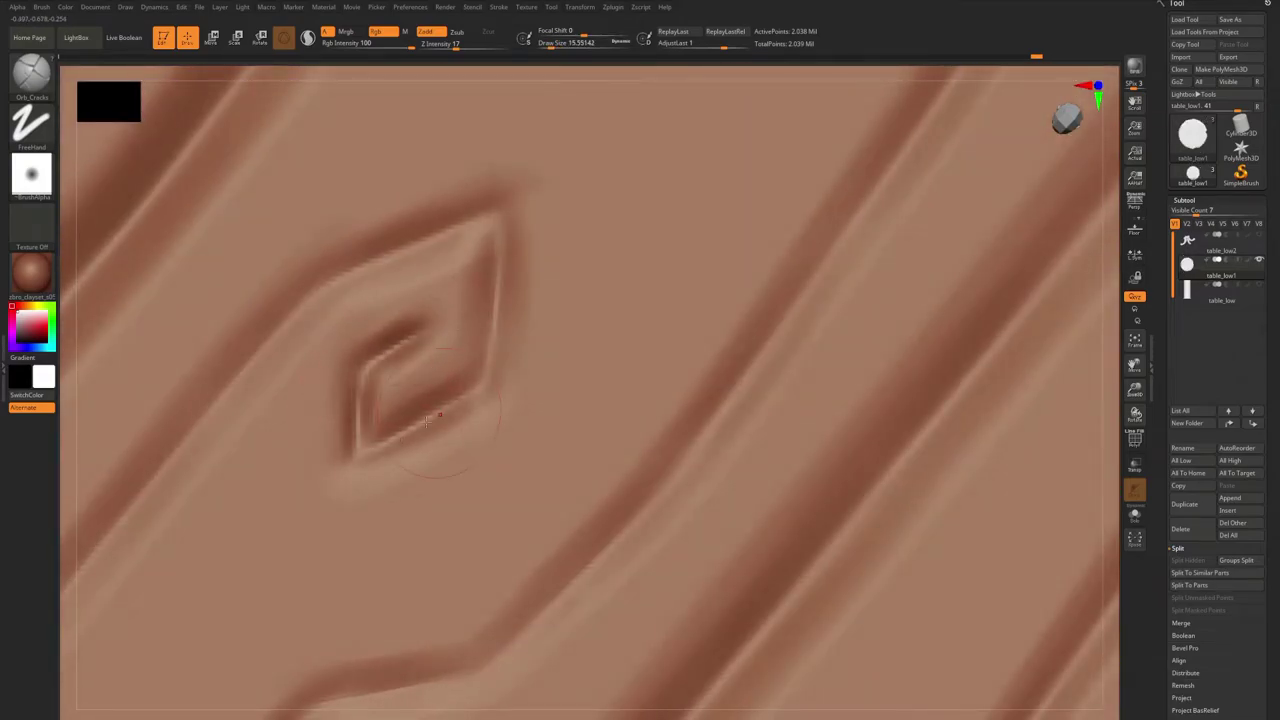
mouse_move(390, 252)
ctrl+right_down()
mouse_move(440, 200)
mouse_move(487, 476)
mouse_move(486, 360)
mouse_move(430, 300)
mouse_move(430, 450)
mouse_move(399, 338)
ctrl+right_up()
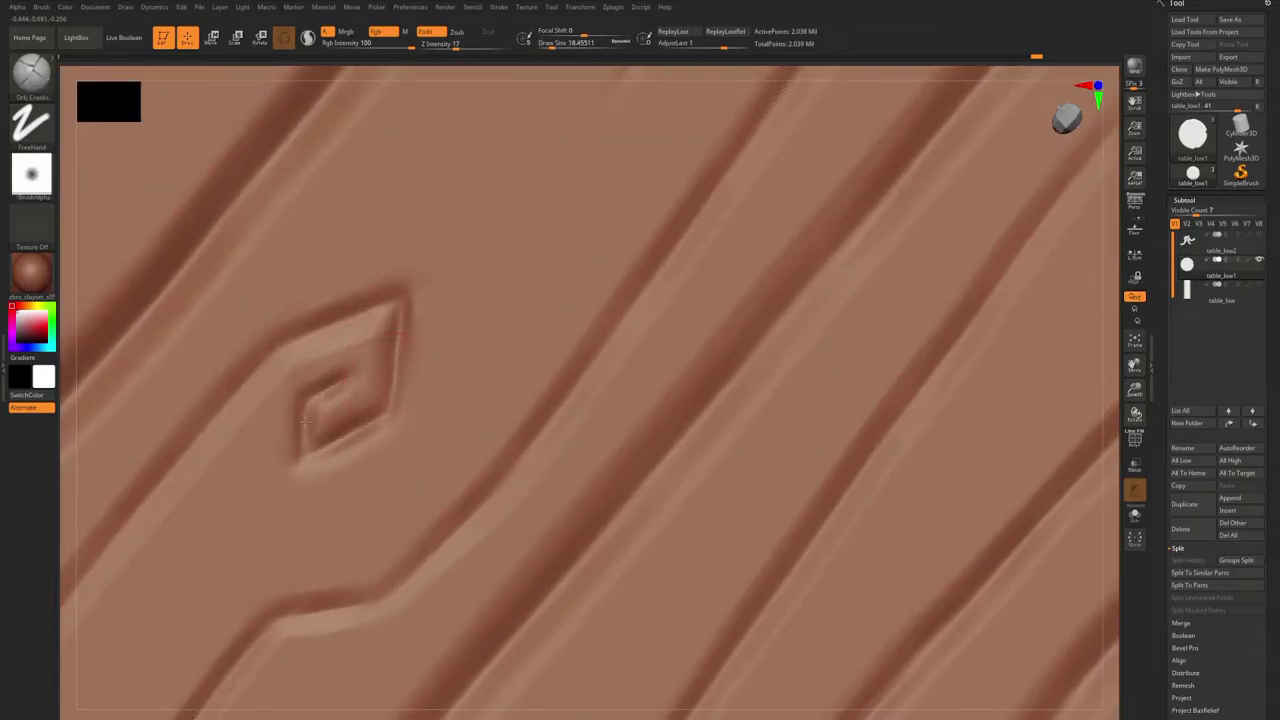
mouse_move(303, 422)
ctrl+right_down()
mouse_move(330, 300)
mouse_move(360, 400)
mouse_move(371, 357)
mouse_move(446, 305)
mouse_move(387, 280)
mouse_move(405, 400)
mouse_move(440, 330)
mouse_move(460, 320)
mouse_move(634, 329)
mouse_move(560, 300)
mouse_move(462, 380)
mouse_move(458, 328)
ctrl+right_up()
mouse_move(480, 563)
right_down()
mouse_move(438, 312)
mouse_move(473, 232)
right_up()
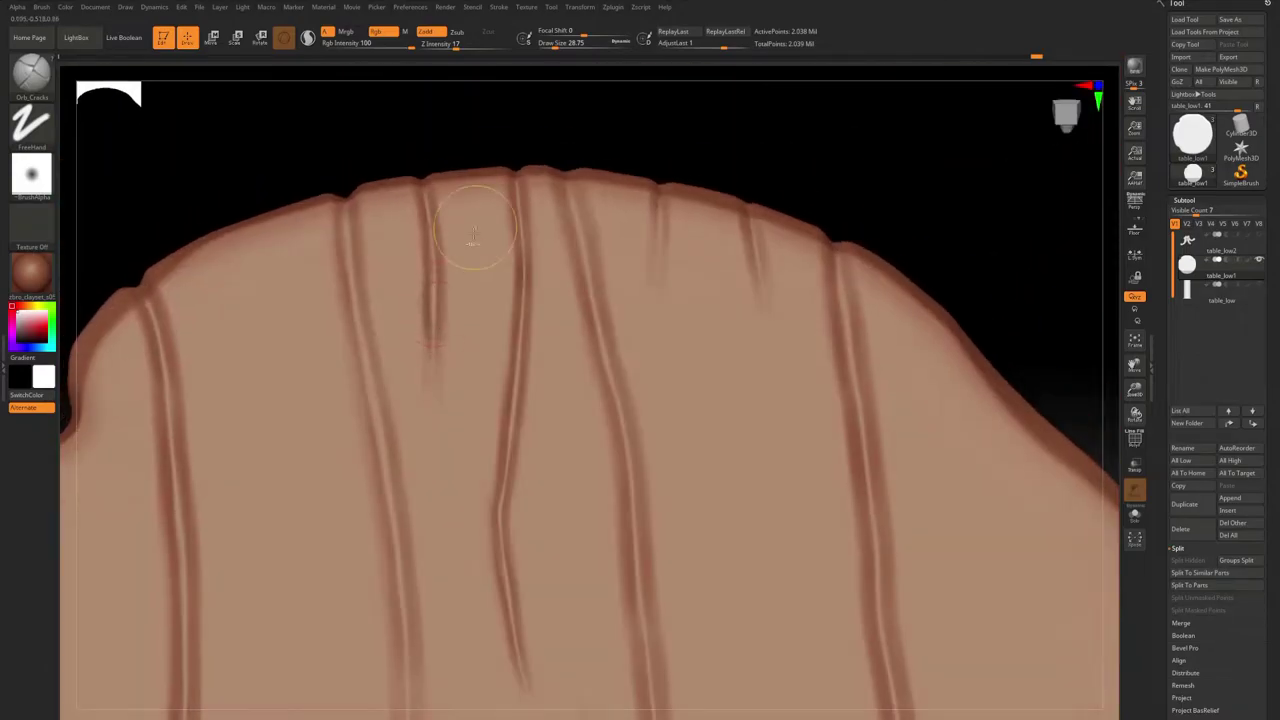
mouse_move(435, 450)
right_down()
mouse_move(433, 222)
mouse_move(513, 358)
mouse_move(520, 309)
mouse_move(477, 557)
mouse_move(469, 376)
mouse_move(490, 457)
mouse_move(366, 525)
mouse_move(369, 445)
mouse_move(452, 196)
right_up()
key(space)
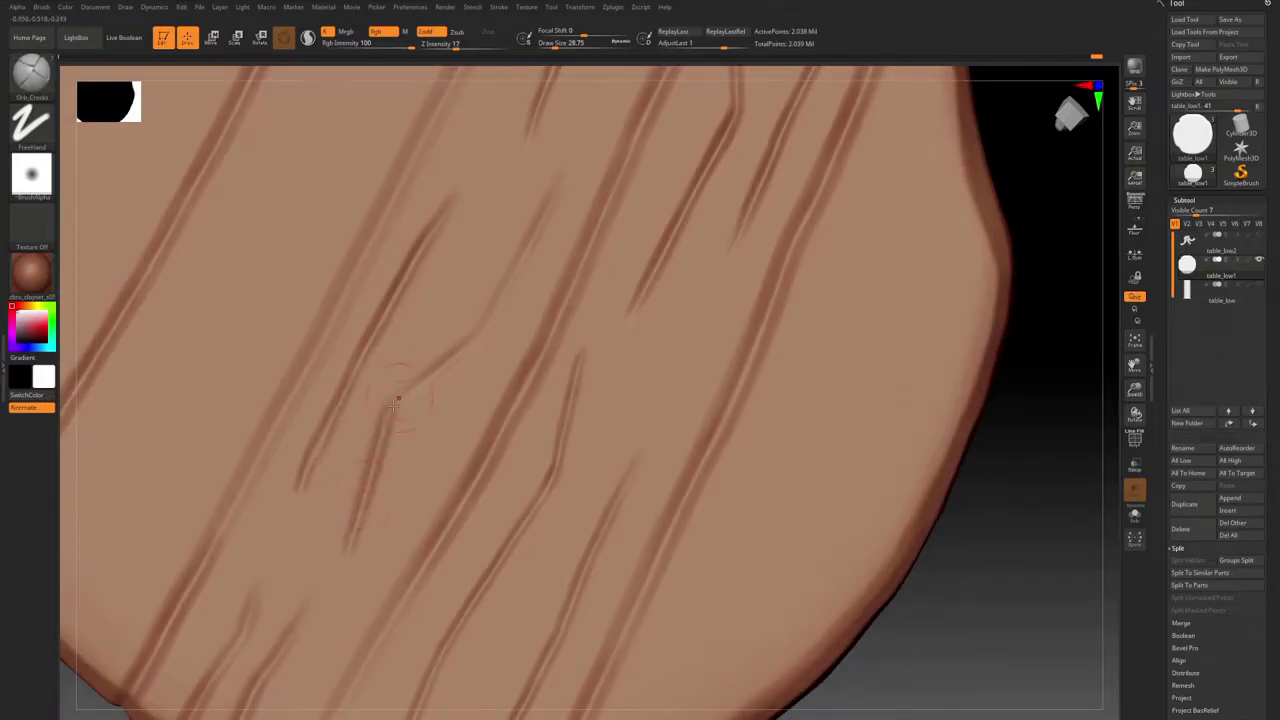
mouse_move(572, 163)
alt+right_down()
mouse_move(520, 300)
mouse_move(400, 420)
mouse_move(300, 420)
mouse_move(451, 166)
alt+right_up()
drag(451, 166, 440, 288)
alt+right_drag(440, 288, 488, 233)
Add short new grooves in the planks beside the diamond carvings.
alt+right_drag(410, 407, 465, 287)
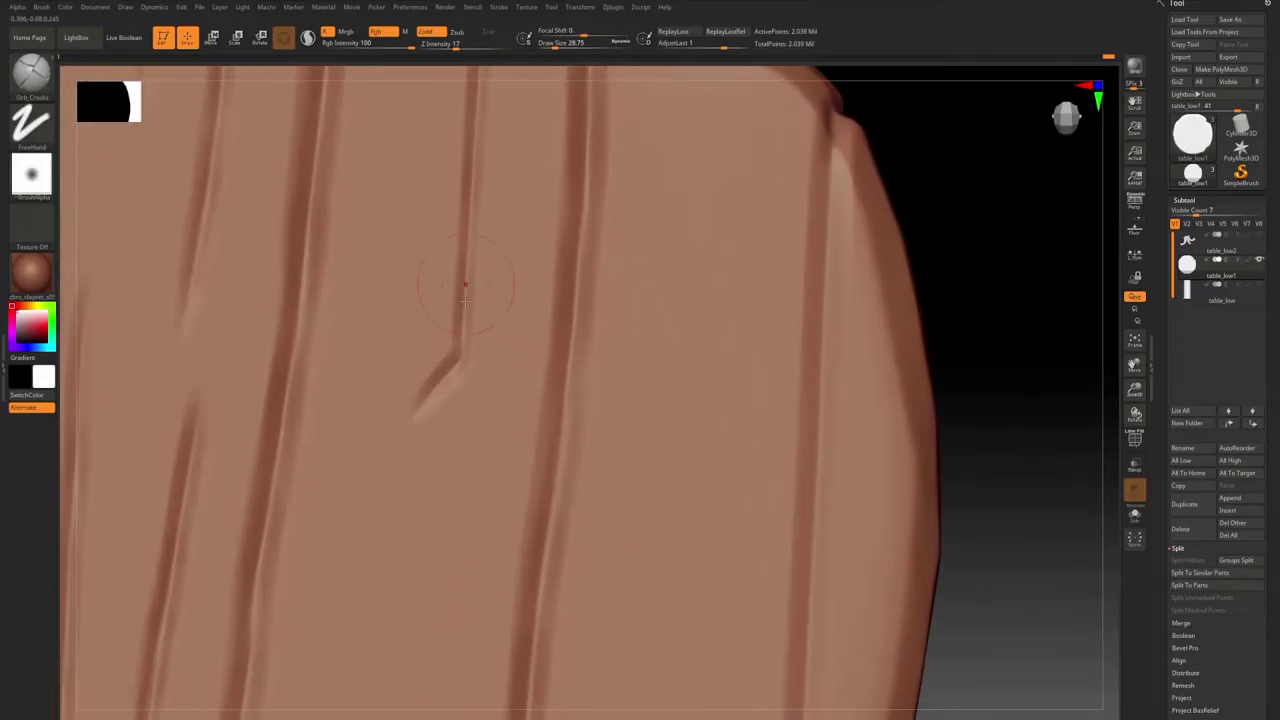
mouse_move(431, 347)
ctrl+right_down()
mouse_move(470, 420)
mouse_move(513, 388)
ctrl+right_up()
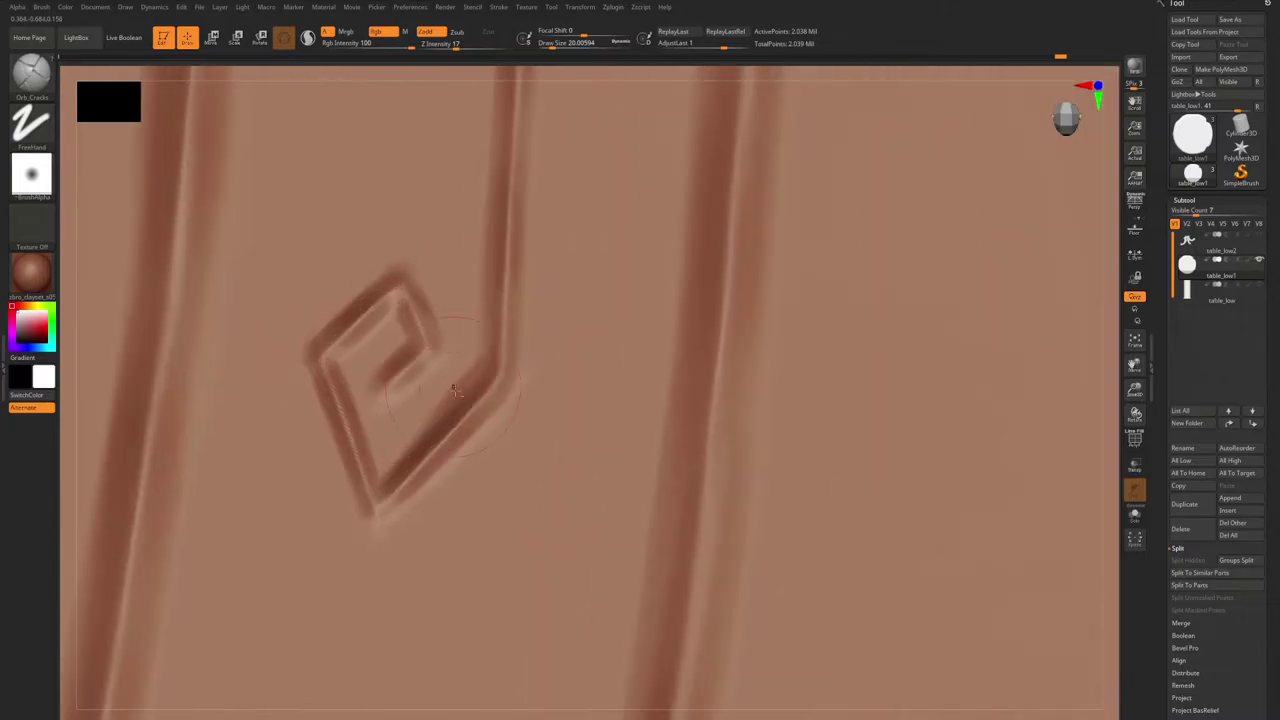
mouse_move(428, 347)
alt+right_down()
mouse_move(414, 440)
mouse_move(384, 315)
mouse_move(397, 480)
mouse_move(416, 334)
mouse_move(462, 199)
alt+right_up()
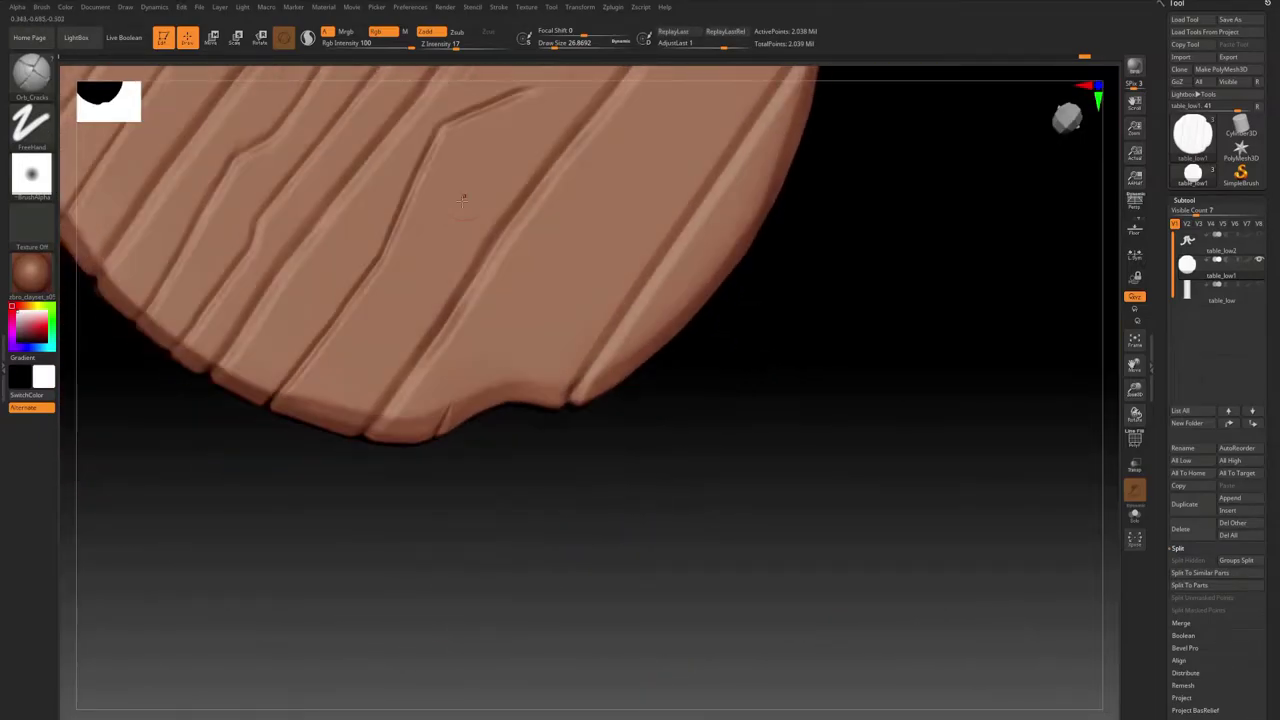
drag(476, 184, 446, 222)
right_drag(462, 205, 484, 222)
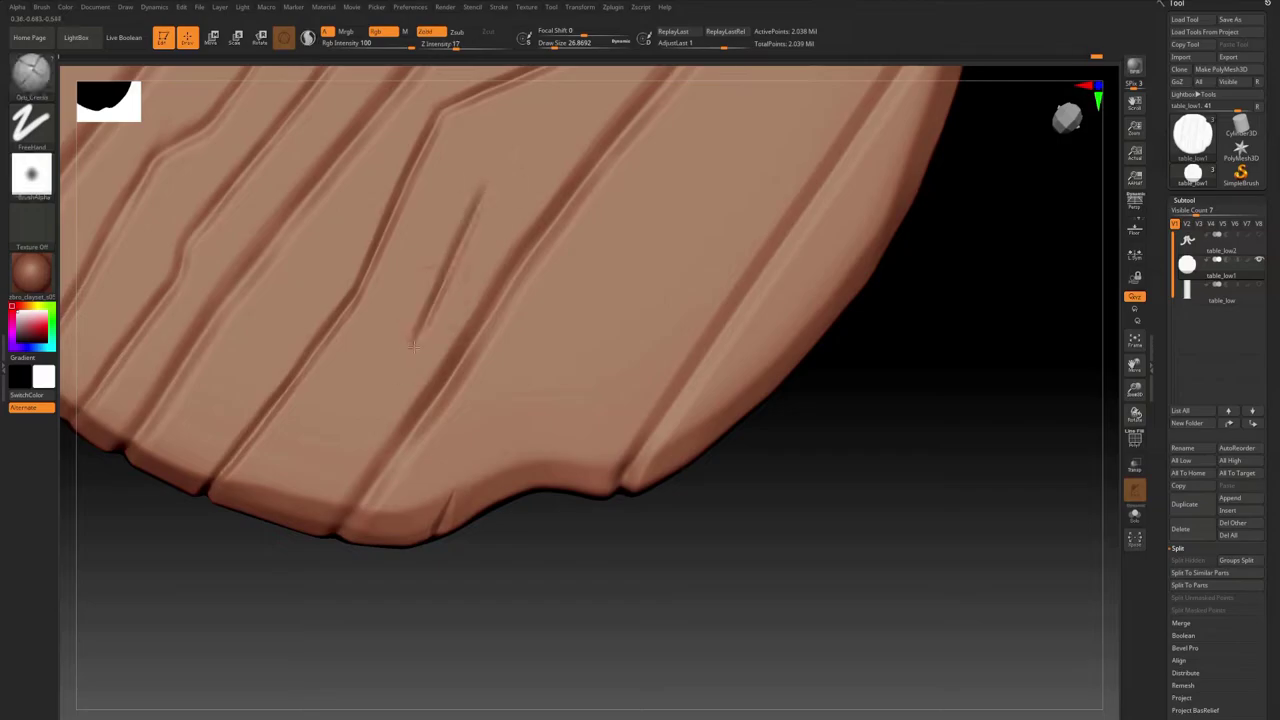
mouse_move(385, 411)
right_down()
mouse_move(415, 265)
mouse_move(538, 250)
mouse_move(372, 385)
mouse_move(378, 405)
right_up()
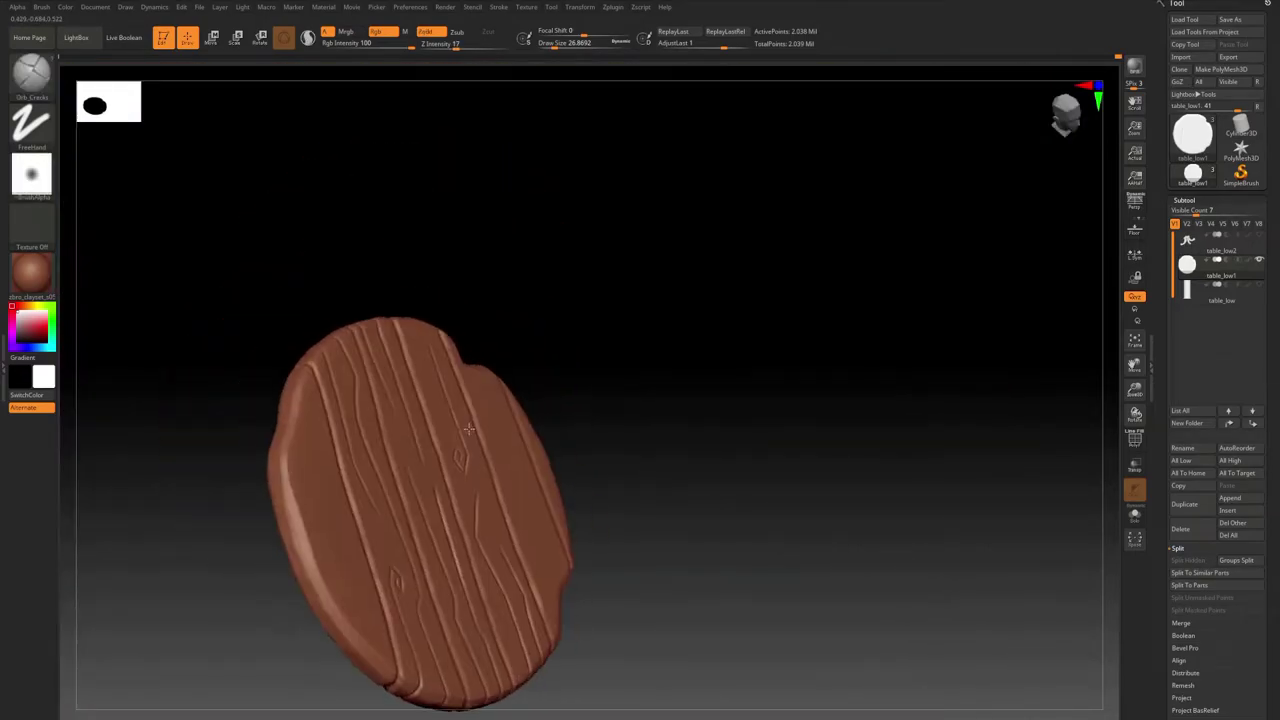
Carve additional grain cracks and swirl knots across the tabletop face.
mouse_move(507, 258)
ctrl+right_down()
mouse_move(424, 388)
mouse_move(458, 268)
ctrl+right_up()
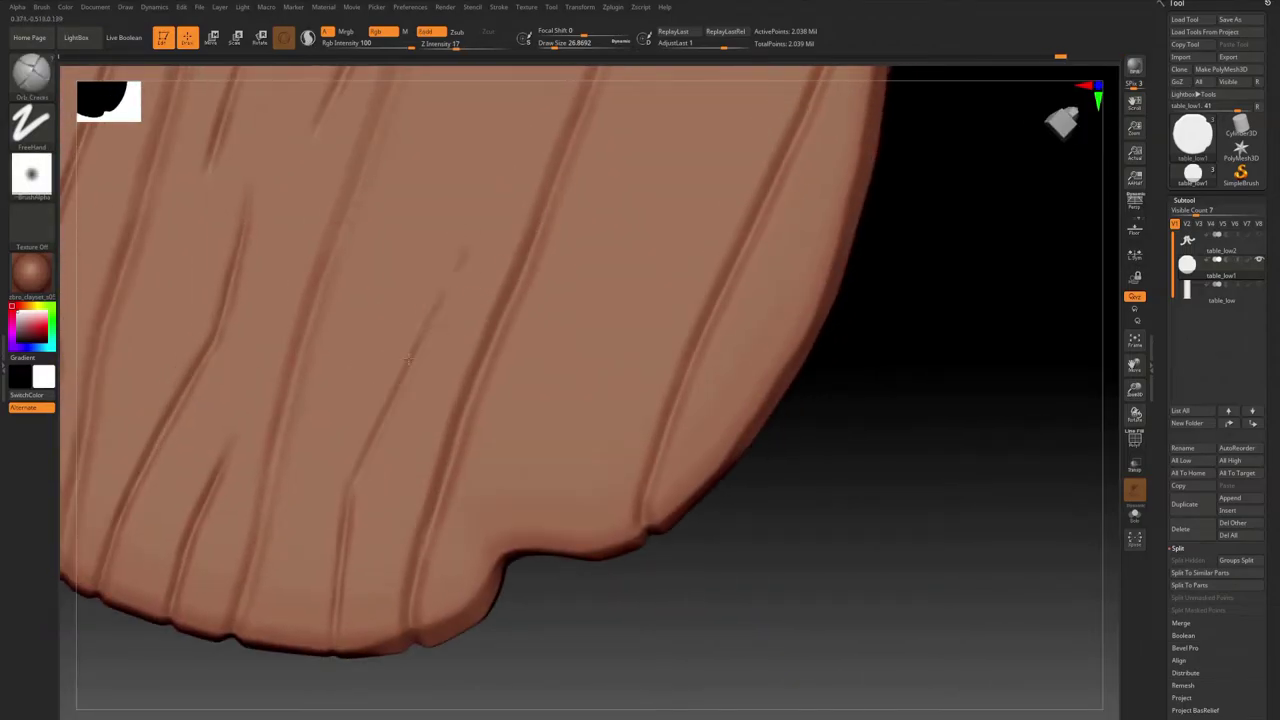
mouse_move(408, 358)
right_down()
mouse_move(453, 230)
mouse_move(470, 237)
mouse_move(470, 330)
mouse_move(437, 373)
right_up()
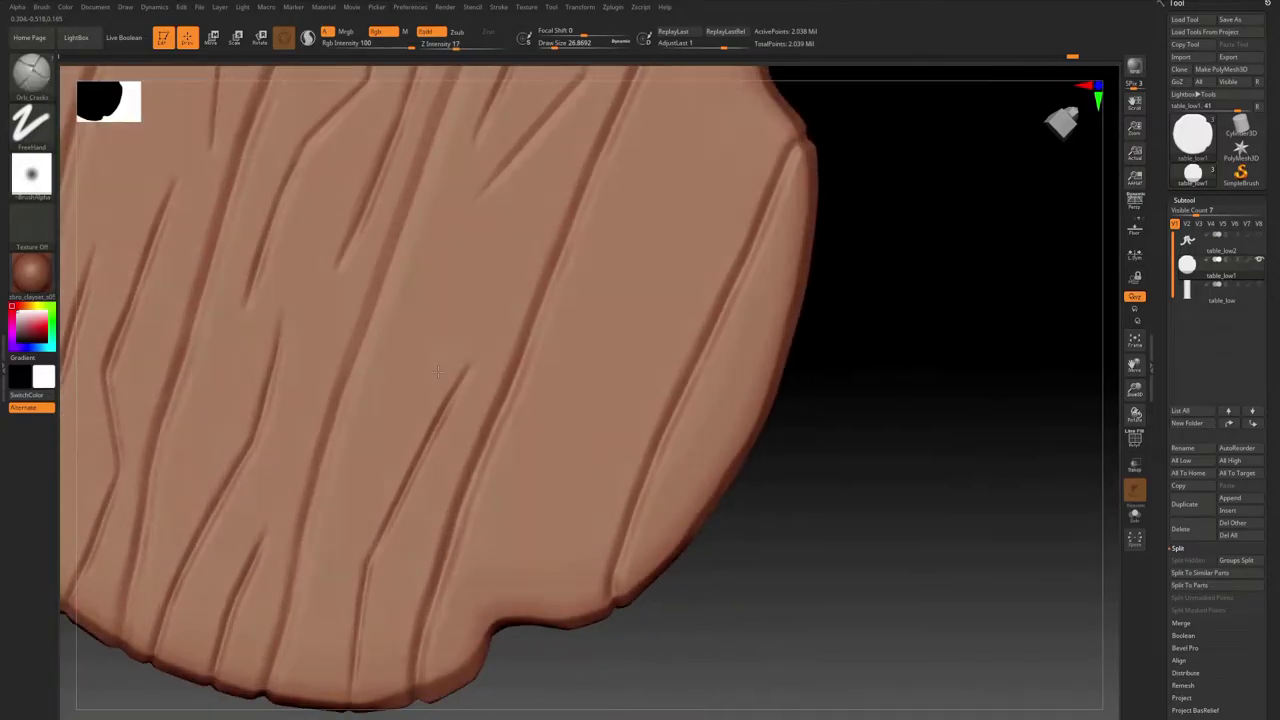
ctrl+right_drag(384, 437, 433, 405)
mouse_move(405, 623)
ctrl+right_down()
mouse_move(340, 343)
mouse_move(350, 388)
ctrl+right_up()
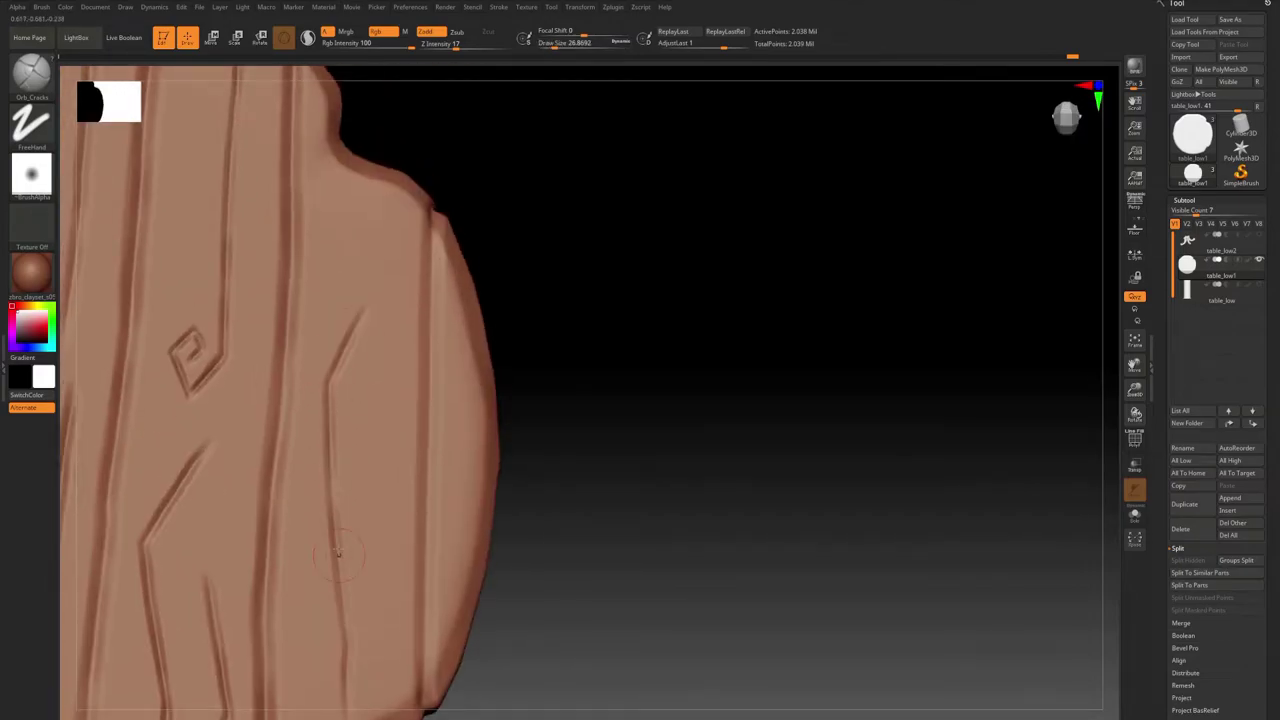
mouse_move(338, 553)
right_down()
mouse_move(285, 415)
mouse_move(336, 423)
mouse_move(425, 296)
right_up()
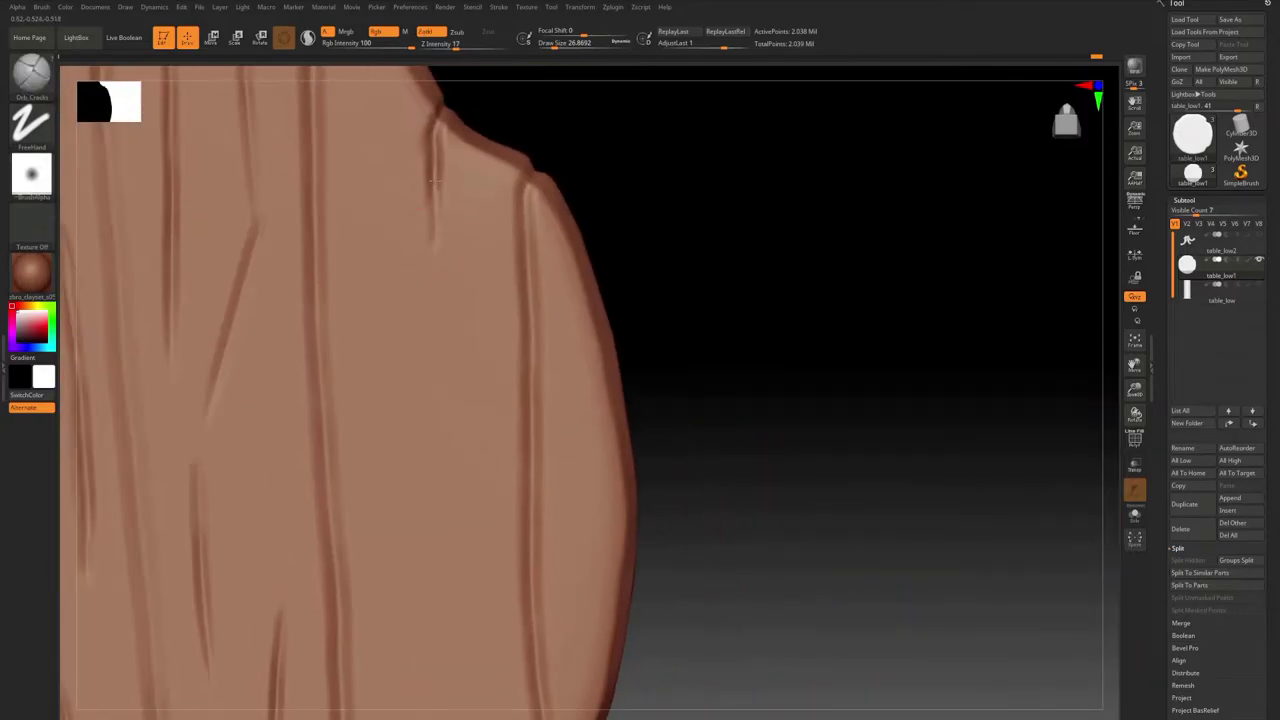
alt+right_drag(481, 553, 405, 209)
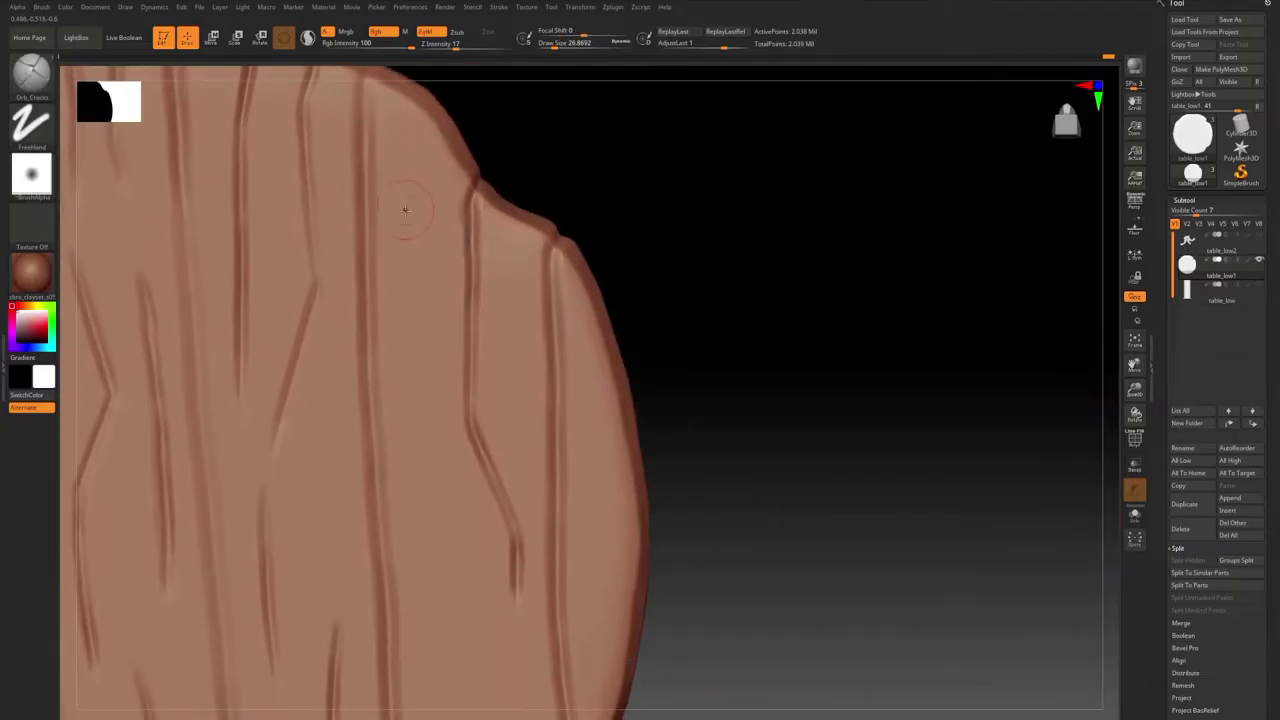
right_drag(419, 263, 408, 364)
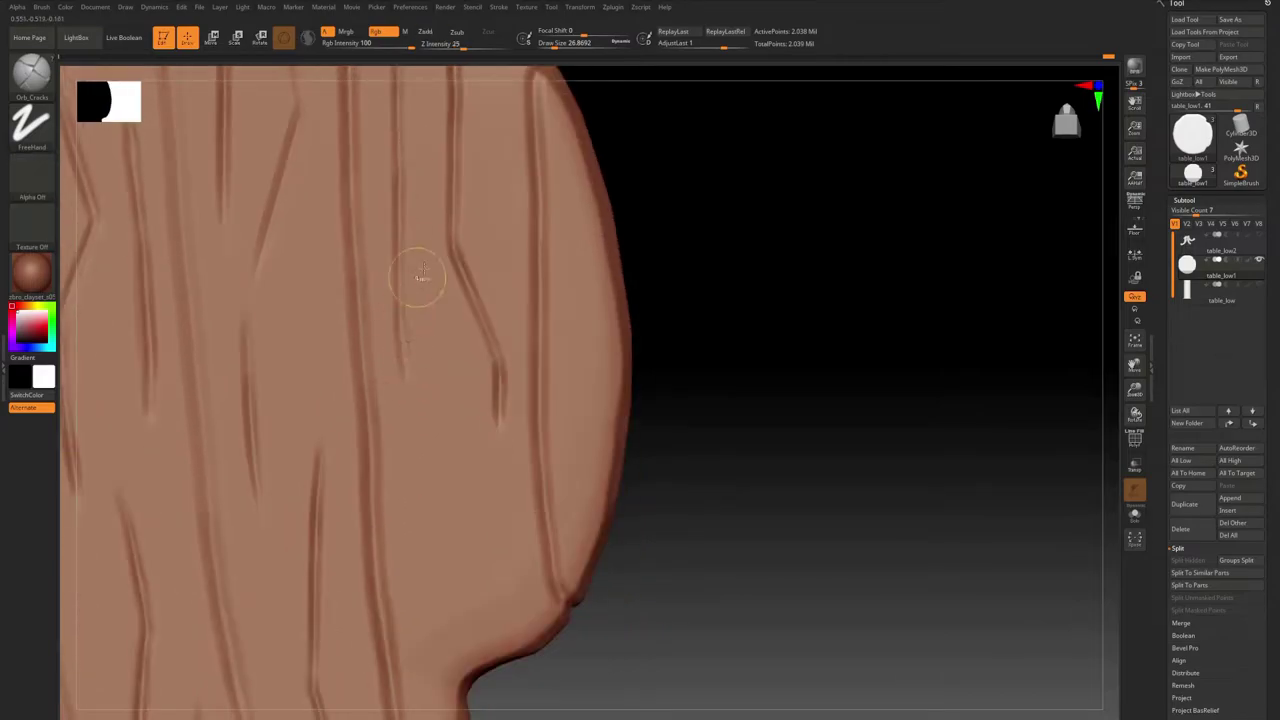
mouse_move(400, 289)
alt+right_down()
mouse_move(399, 350)
mouse_move(398, 289)
alt+right_up()
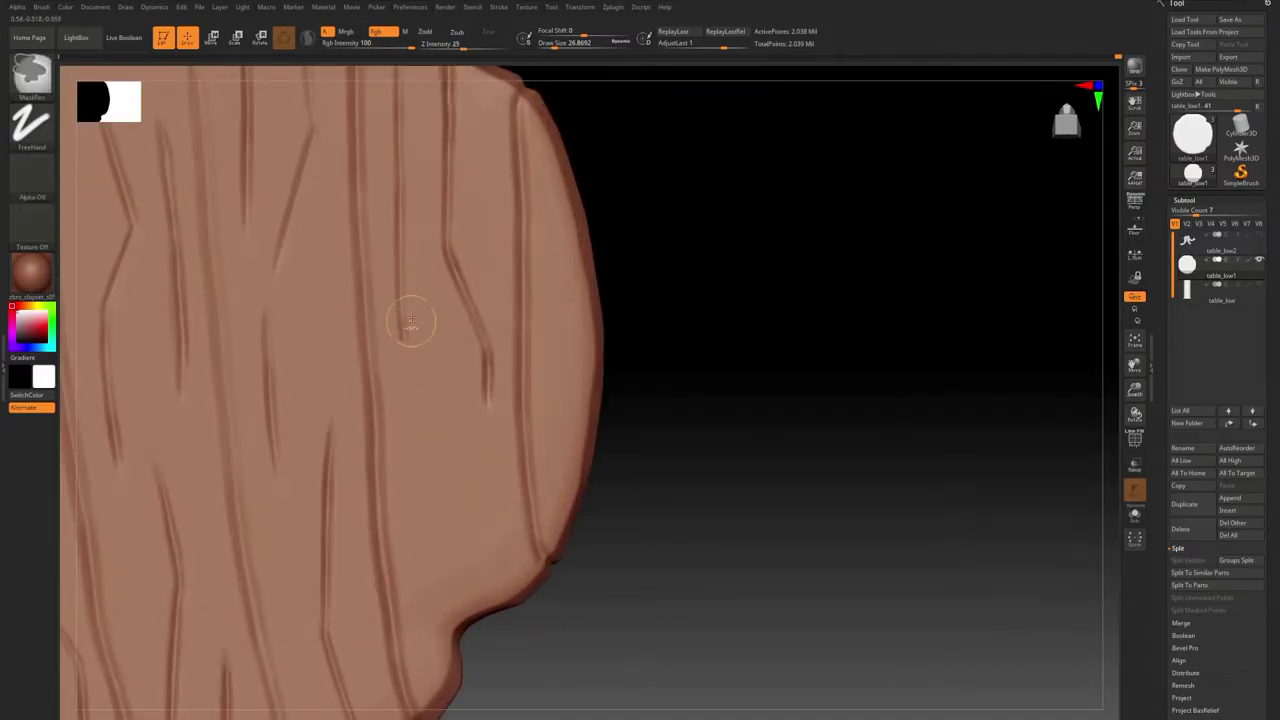
mouse_move(424, 417)
alt+right_down()
mouse_move(418, 480)
mouse_move(409, 449)
mouse_move(420, 490)
mouse_move(484, 253)
mouse_move(447, 305)
mouse_move(425, 430)
mouse_move(401, 343)
alt+right_up()
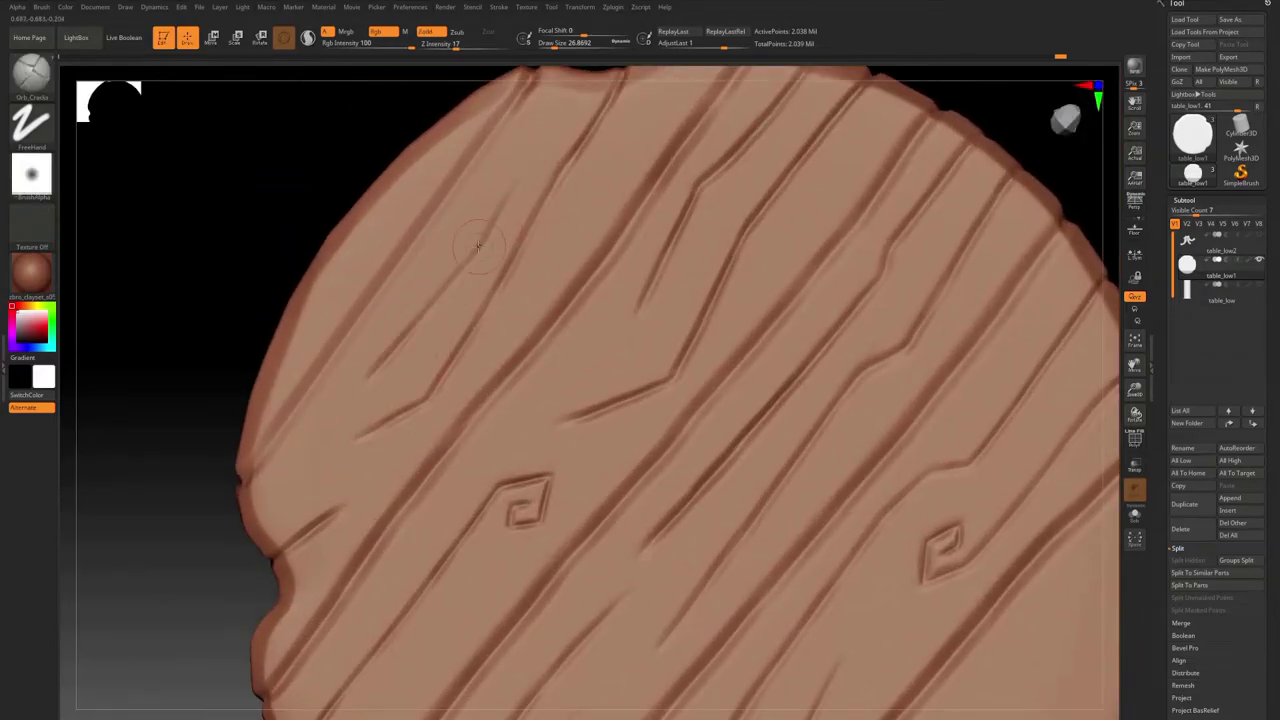
Run more grooves out to notch the rim along the disc's lower and left edges.
mouse_move(478, 245)
alt+right_down()
mouse_move(457, 229)
mouse_move(535, 249)
alt+right_up()
alt+right_drag(427, 425, 341, 365)
right_drag(532, 225, 380, 397)
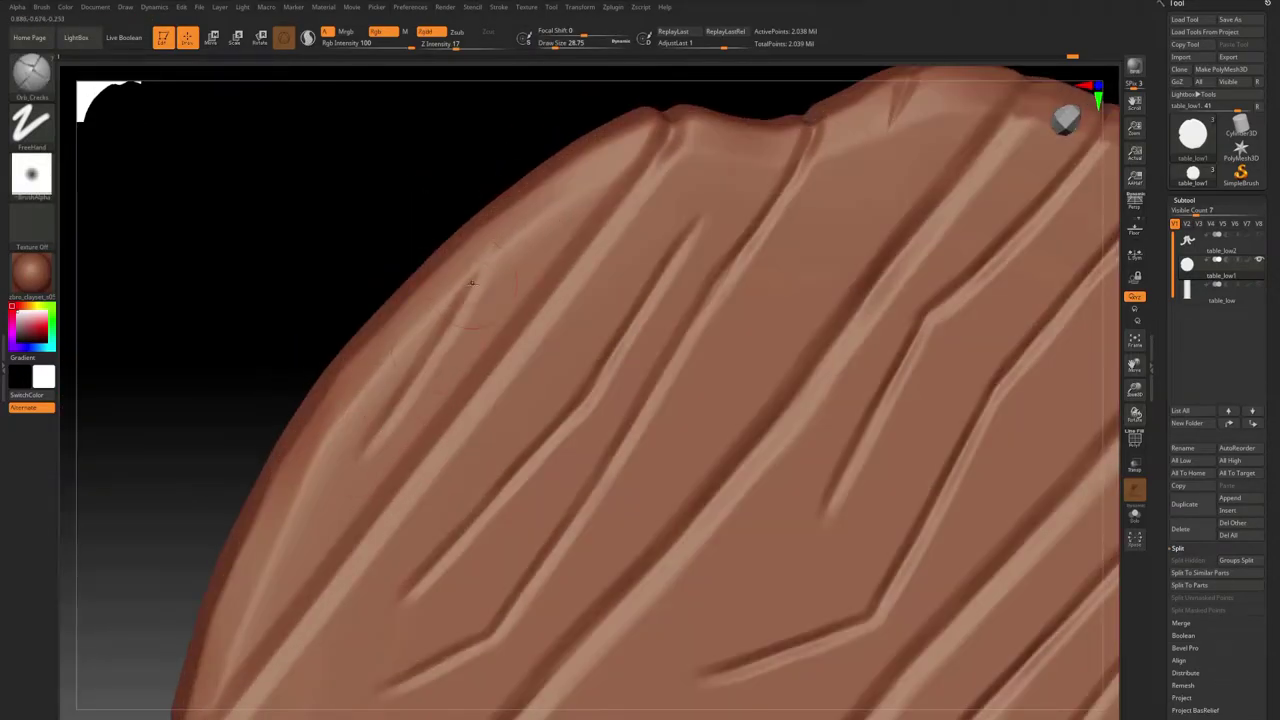
mouse_move(472, 283)
alt+right_down()
mouse_move(407, 313)
mouse_move(398, 285)
mouse_move(475, 266)
mouse_move(554, 317)
mouse_move(366, 468)
alt+right_up()
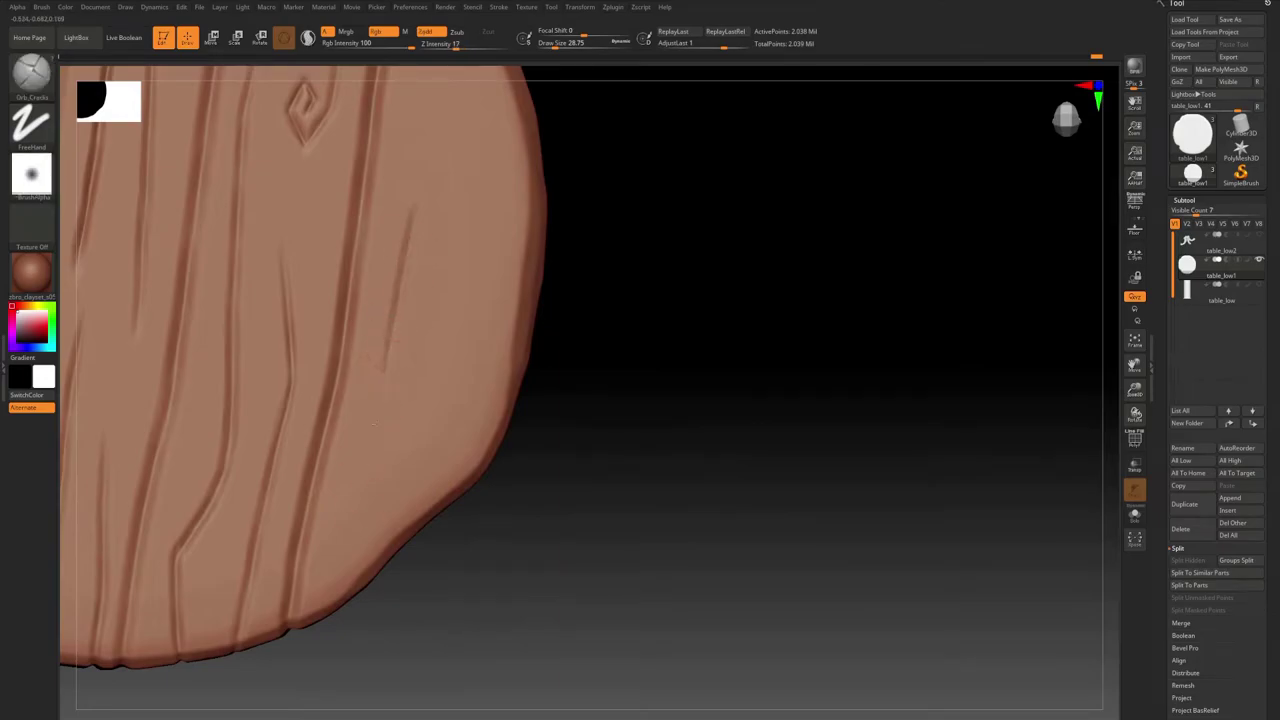
mouse_move(384, 354)
alt+right_down()
mouse_move(461, 289)
mouse_move(409, 420)
mouse_move(541, 236)
alt+right_up()
right_drag(420, 305, 443, 330)
mouse_move(510, 377)
right_down()
mouse_move(391, 409)
mouse_move(383, 386)
mouse_move(443, 373)
mouse_move(690, 155)
right_up()
mouse_move(527, 263)
right_down()
mouse_move(603, 289)
mouse_move(445, 560)
right_up()
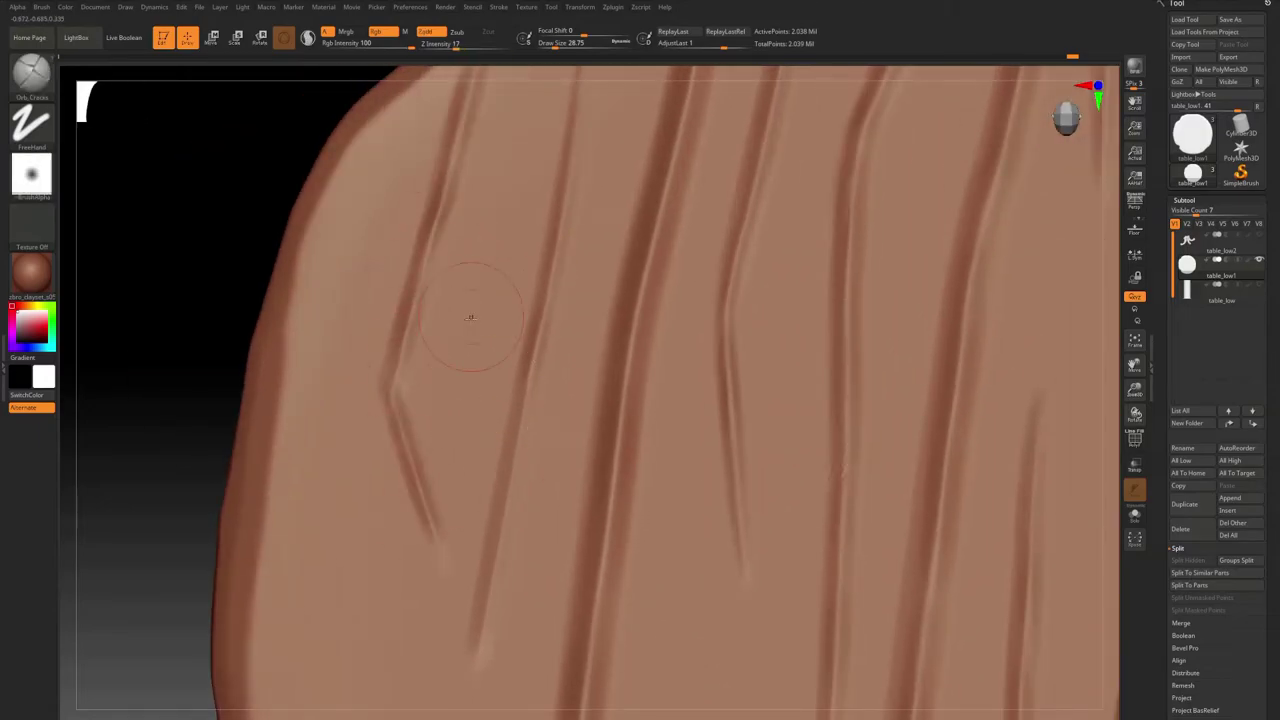
mouse_move(470, 317)
right_down()
mouse_move(386, 414)
mouse_move(437, 329)
mouse_move(458, 427)
mouse_move(500, 374)
right_up()
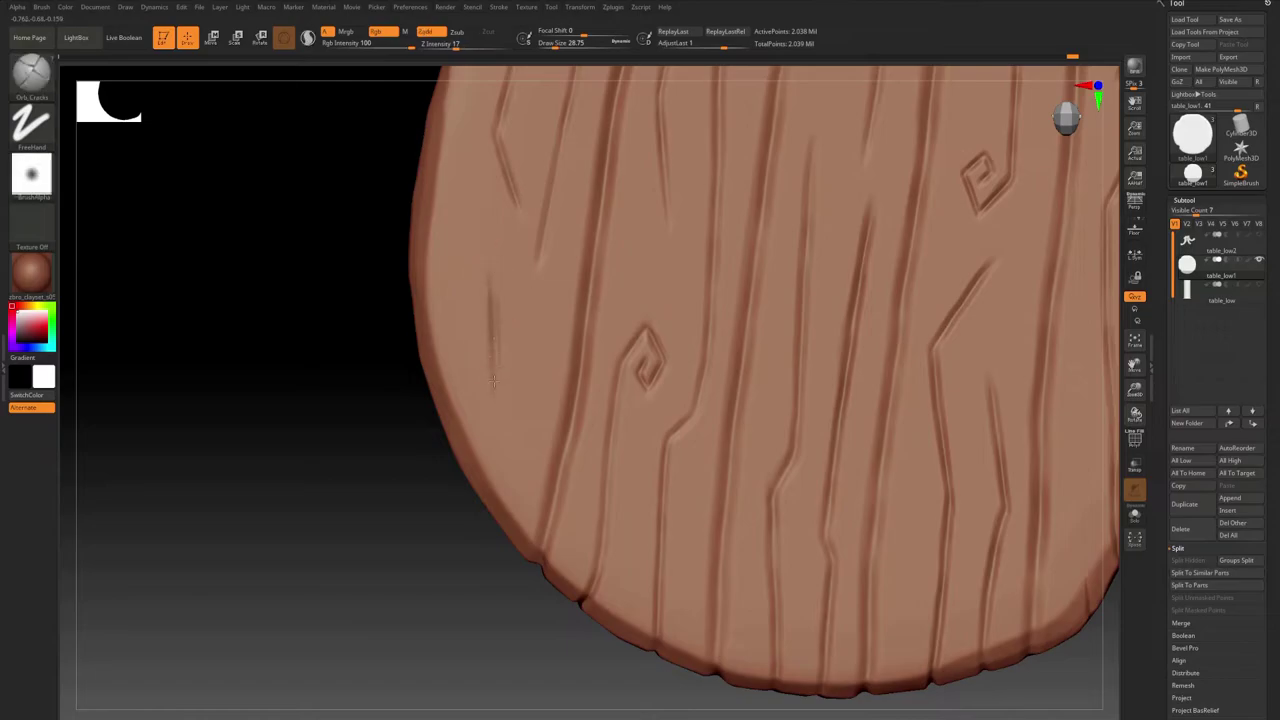
mouse_move(500, 374)
right_down()
mouse_move(540, 426)
mouse_move(457, 387)
mouse_move(520, 291)
mouse_move(379, 515)
mouse_move(249, 633)
right_up()
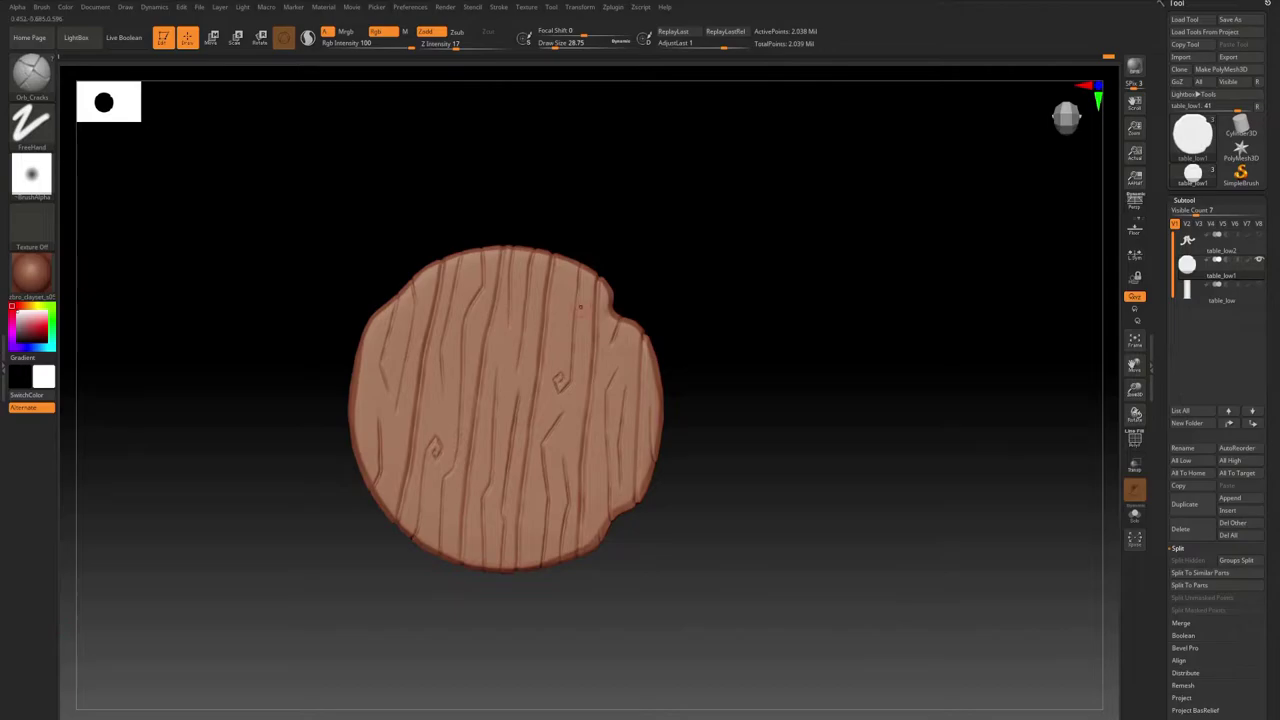
Carve crisper grain grooves and a spiral knot along the boards and notched rim.
ctrl+right_drag(579, 307, 507, 376)
mouse_move(491, 311)
right_down()
mouse_move(481, 368)
mouse_move(420, 366)
mouse_move(438, 391)
mouse_move(462, 350)
right_up()
right_drag(435, 450, 445, 343)
mouse_move(424, 470)
right_down()
mouse_move(402, 401)
mouse_move(371, 370)
right_up()
mouse_move(407, 411)
right_down()
mouse_move(432, 386)
mouse_move(411, 335)
mouse_move(418, 236)
right_up()
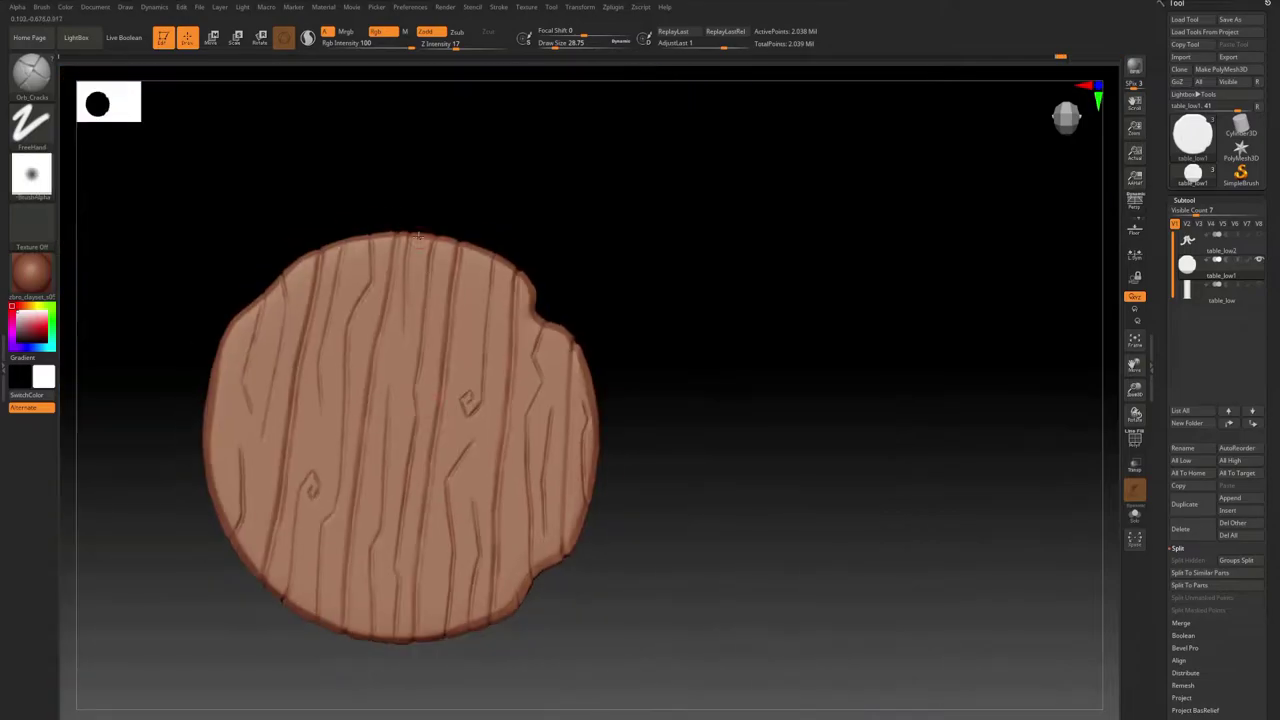
mouse_move(440, 378)
ctrl+right_down()
mouse_move(357, 395)
mouse_move(437, 241)
mouse_move(366, 315)
ctrl+right_up()
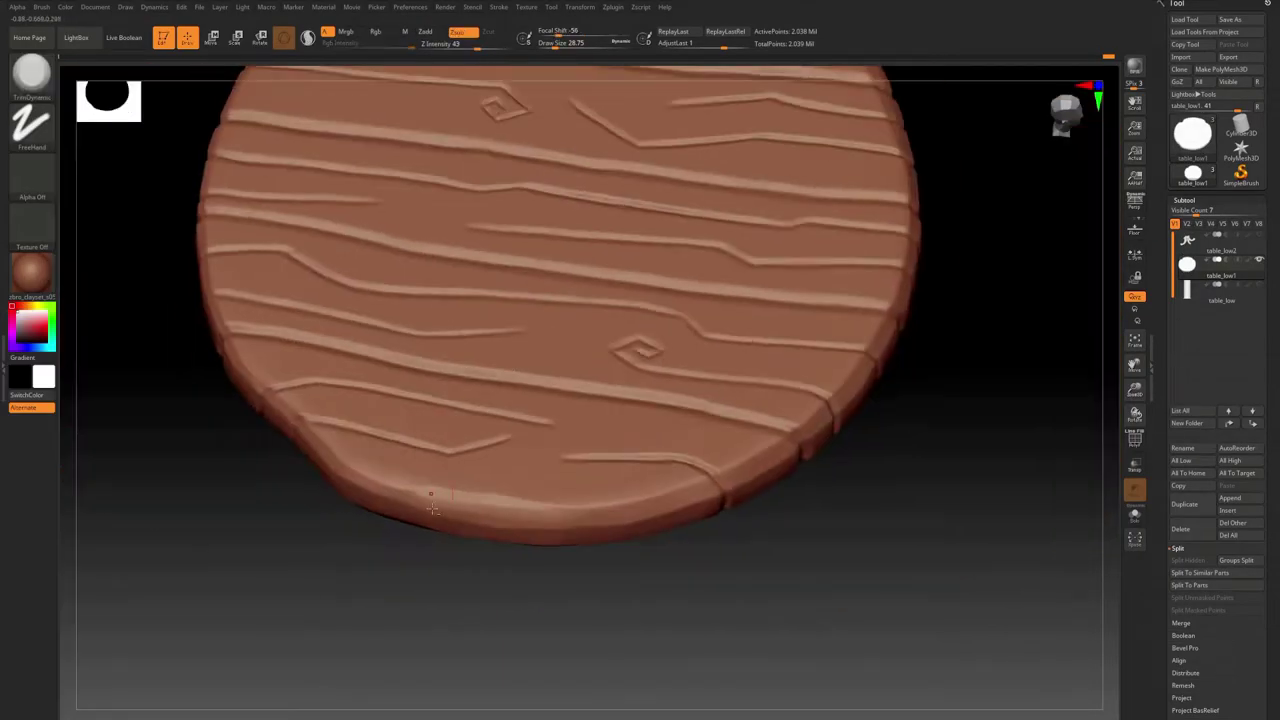
right_drag(345, 466, 302, 352)
right_drag(674, 491, 563, 441)
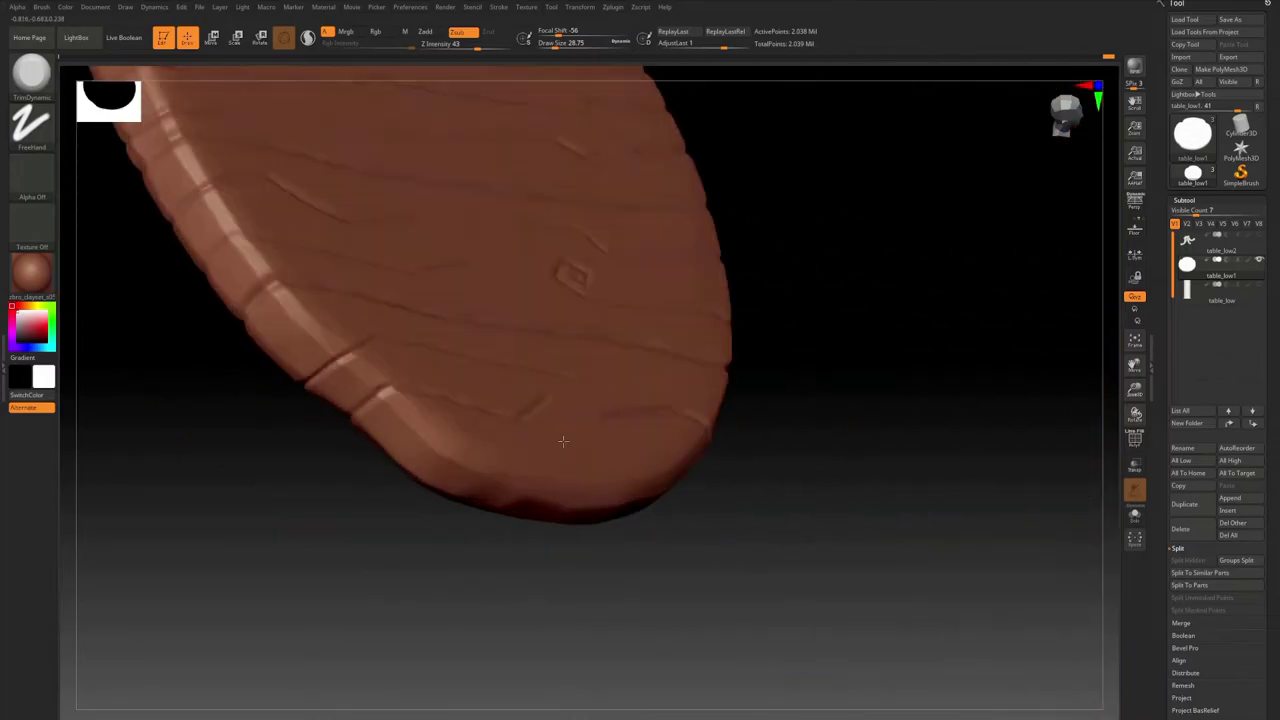
right_drag(432, 502, 470, 420)
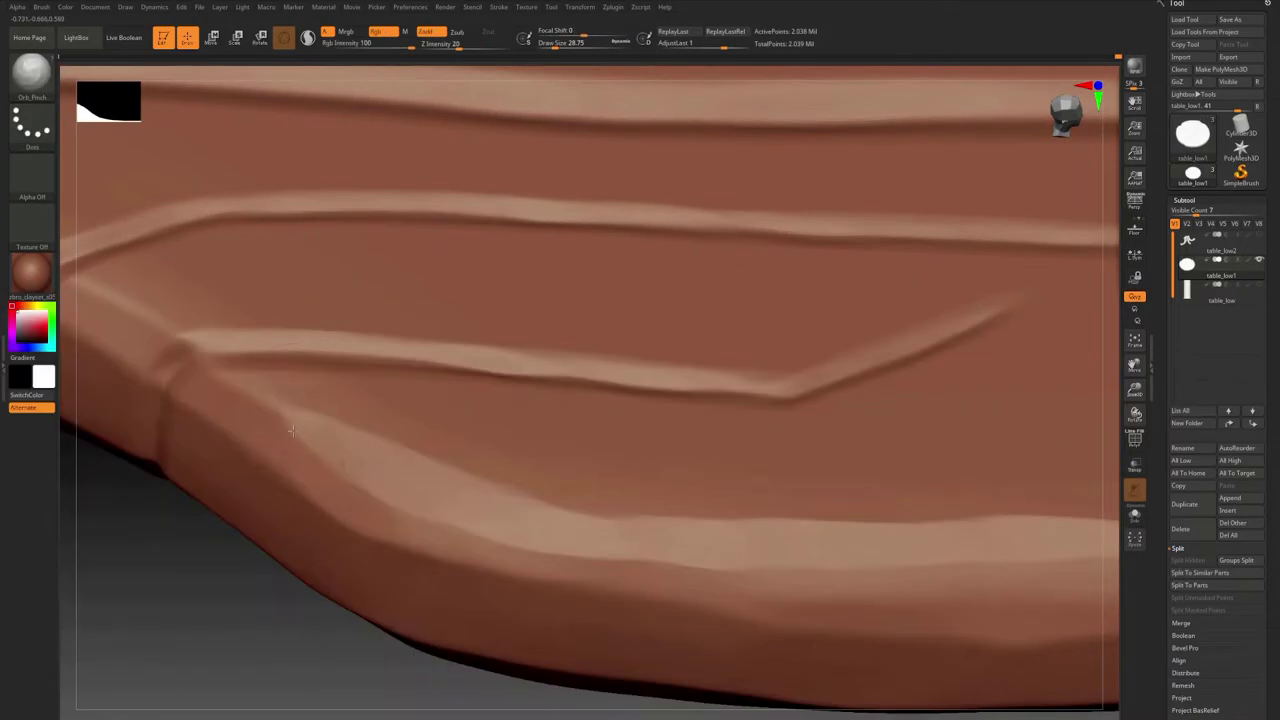
mouse_move(433, 508)
right_down()
mouse_move(748, 520)
mouse_move(460, 569)
mouse_move(448, 466)
mouse_move(410, 458)
mouse_move(458, 510)
right_up()
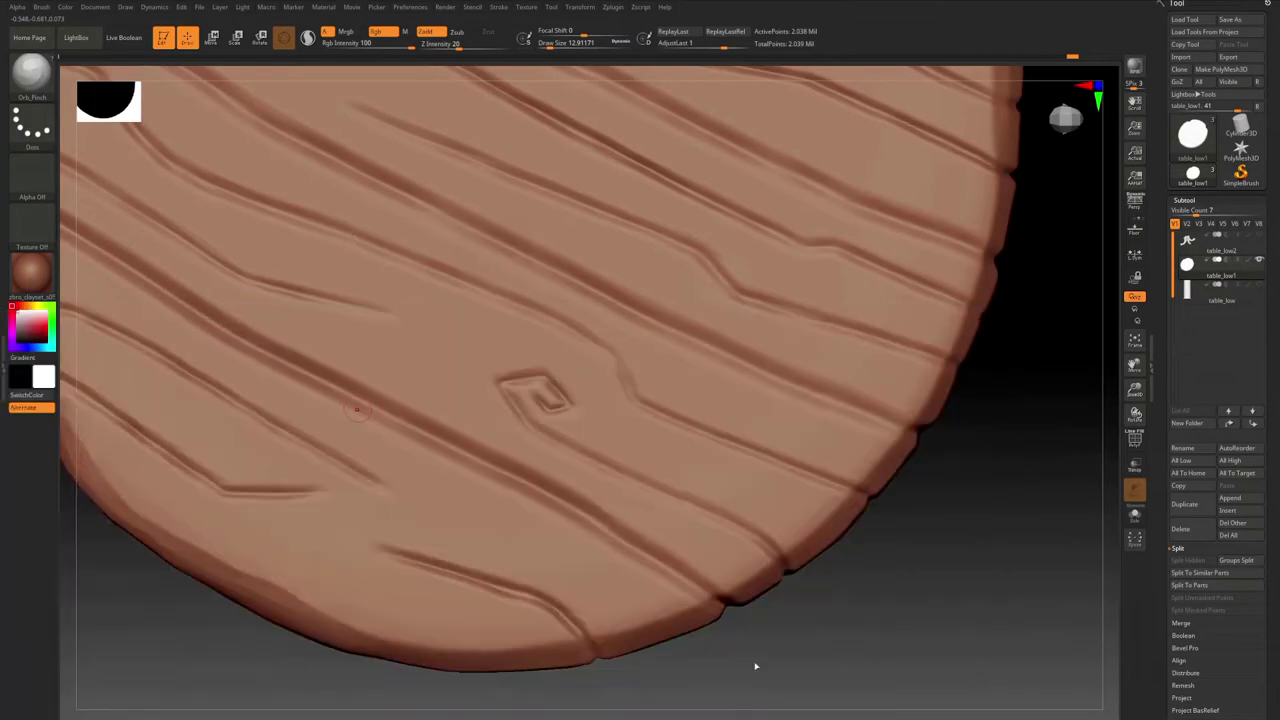
Switch to the Orb_Extrem_Polish brush and smooth down the raised knot on the plank.
key(b)
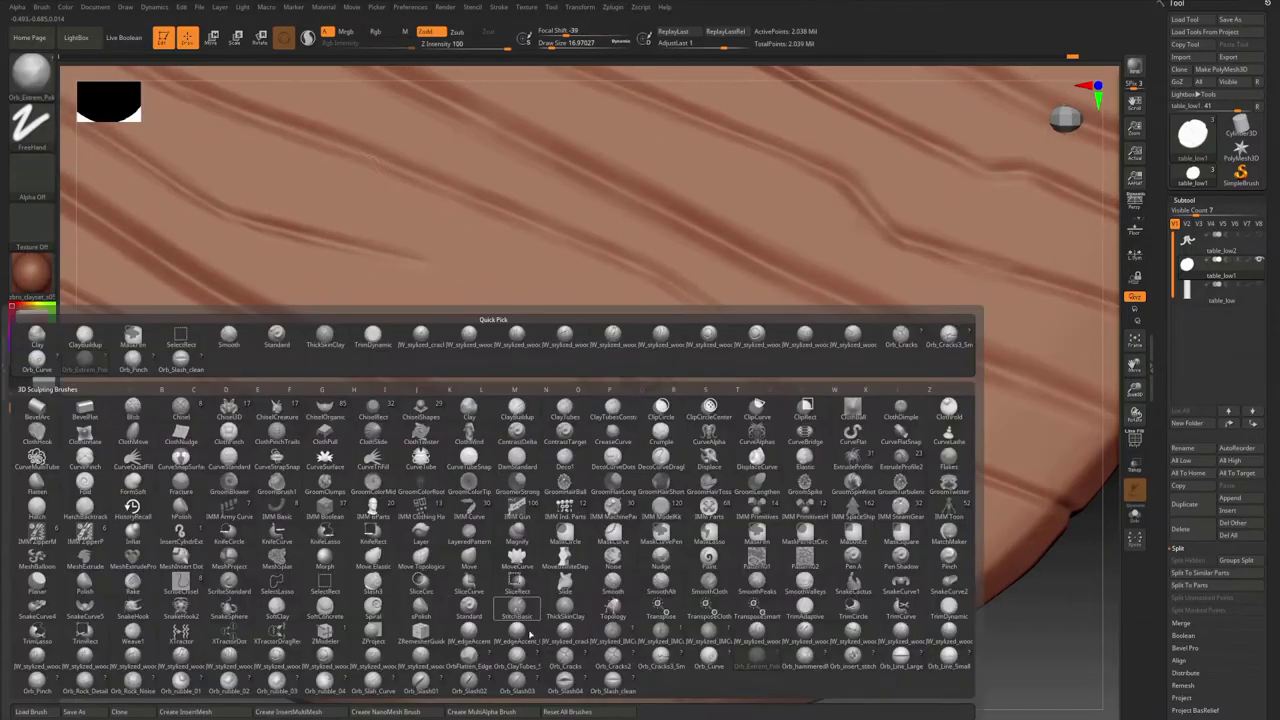
key(m)
key(p)
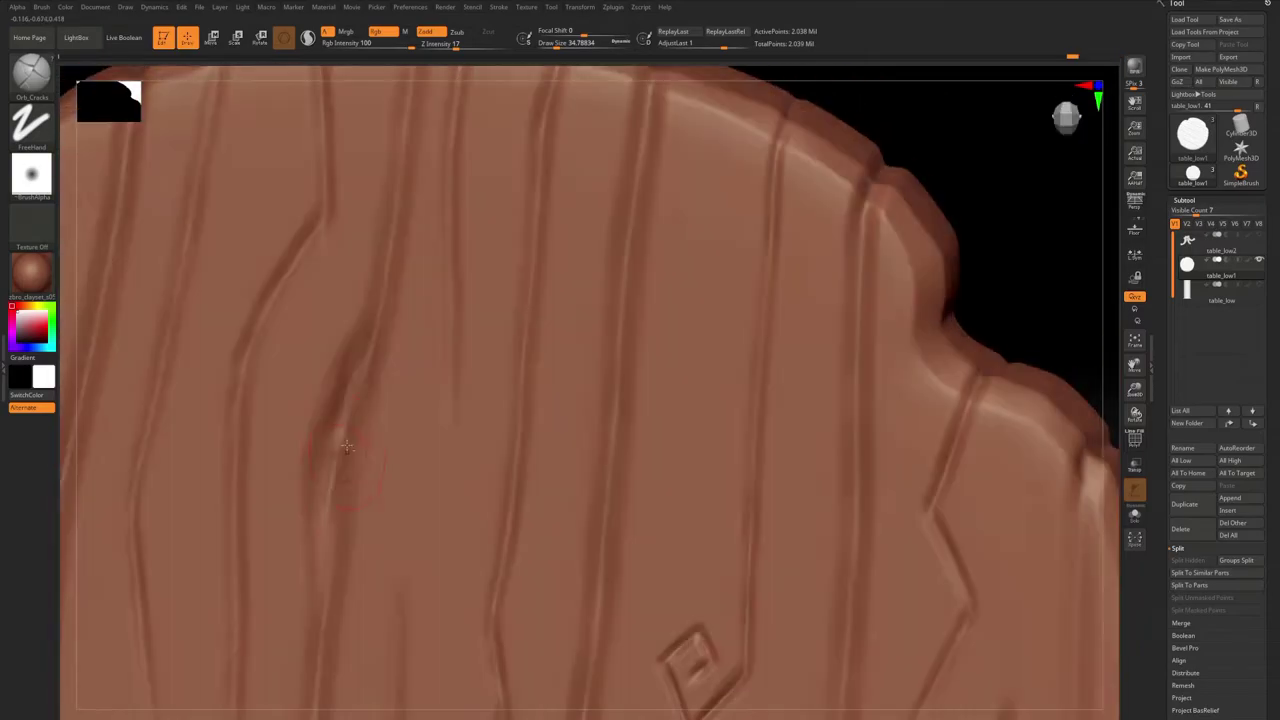
key(b)
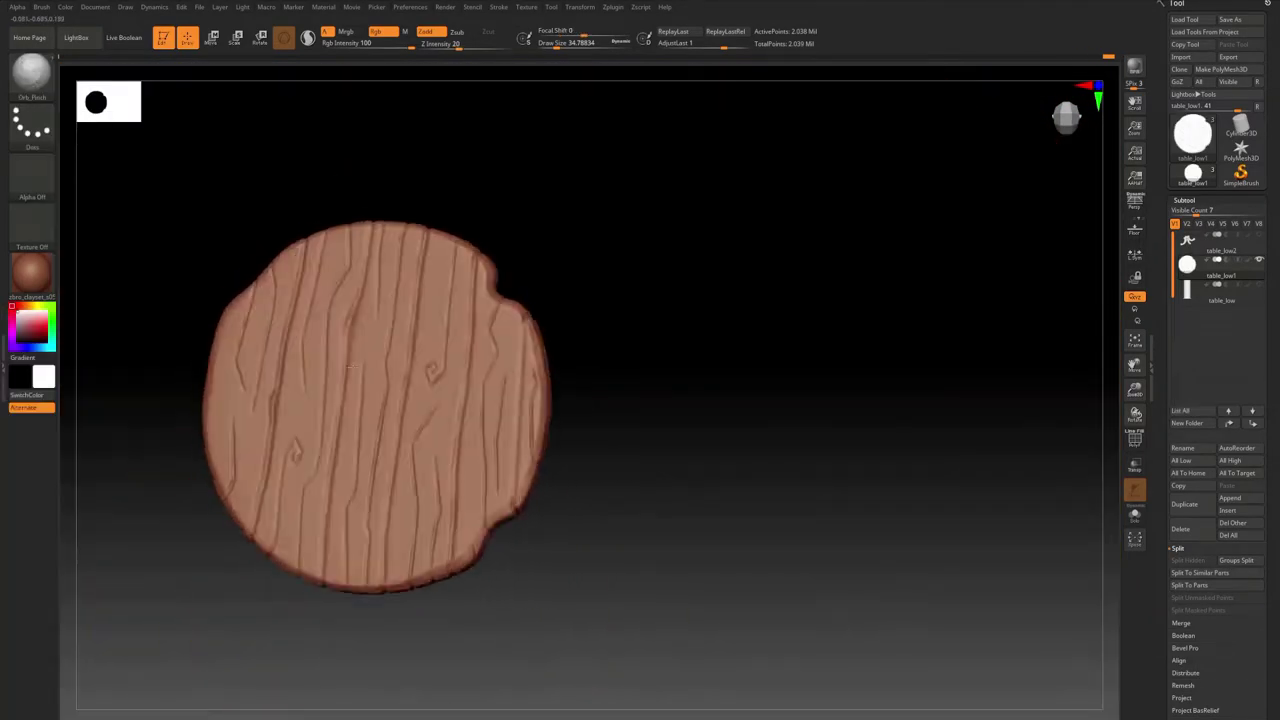
key(b)
click(84, 335)
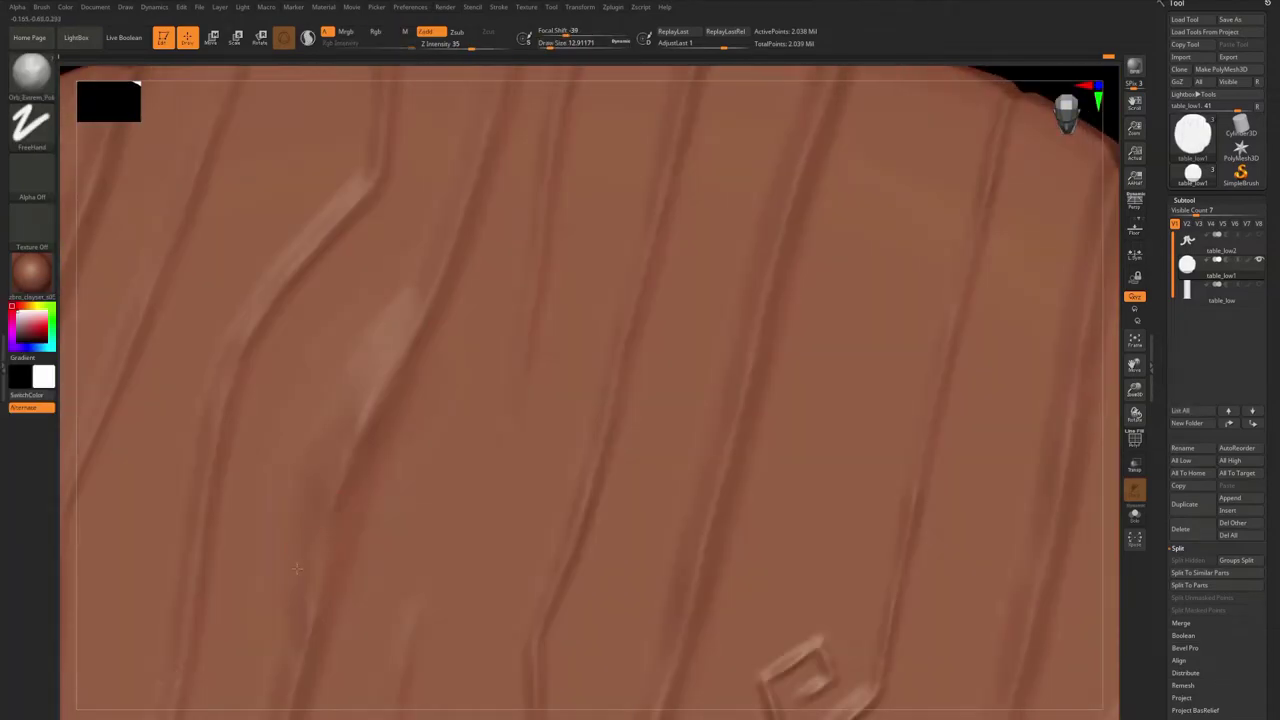
mouse_move(297, 568)
shift+mouse_down()
mouse_move(357, 429)
mouse_move(386, 298)
shift+mouse_up()
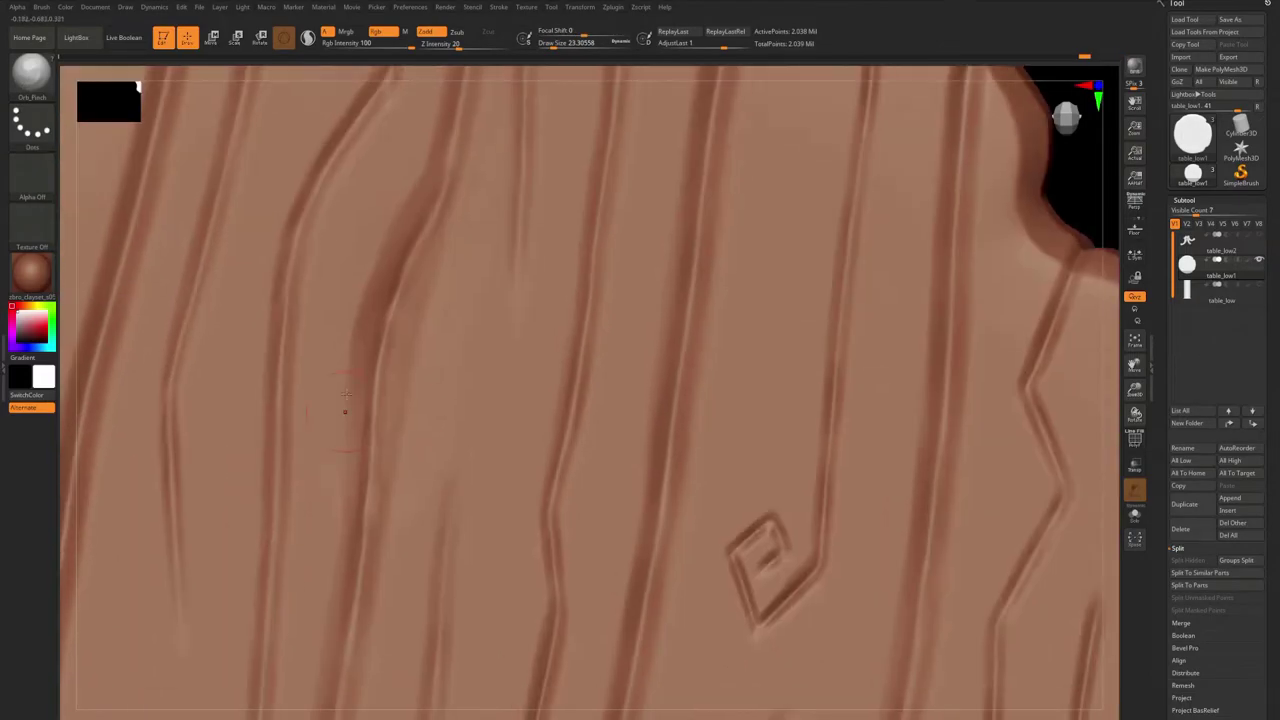
drag(432, 347, 363, 404)
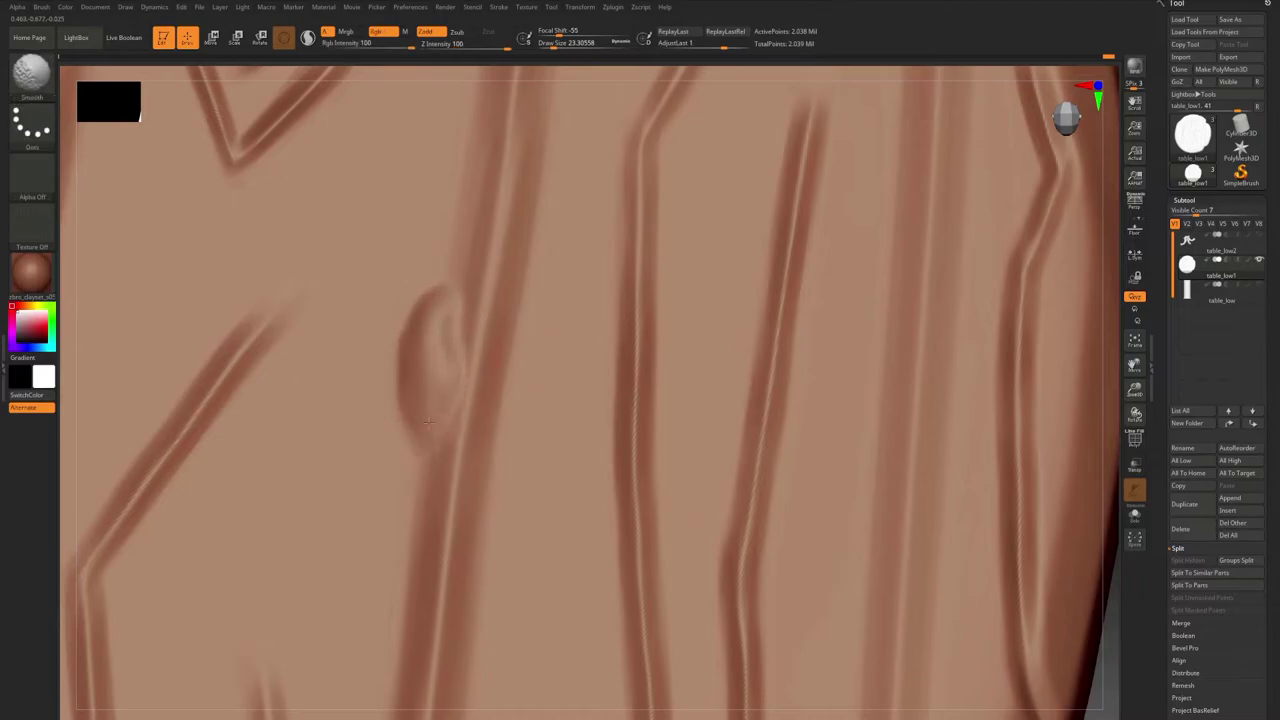
shift+drag(428, 421, 441, 280)
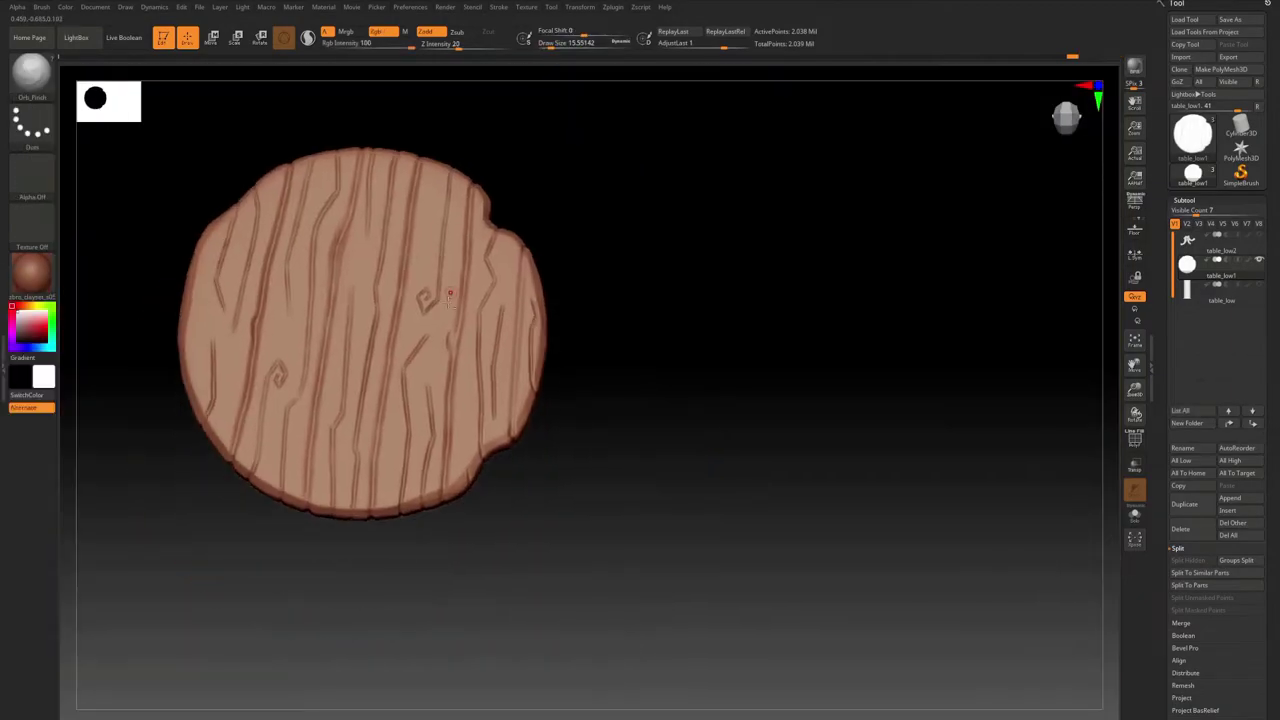
Return to Orb_Cracks to carve extra cracks and spiral knots across the planks.
key(b)
key(m)
key(p)
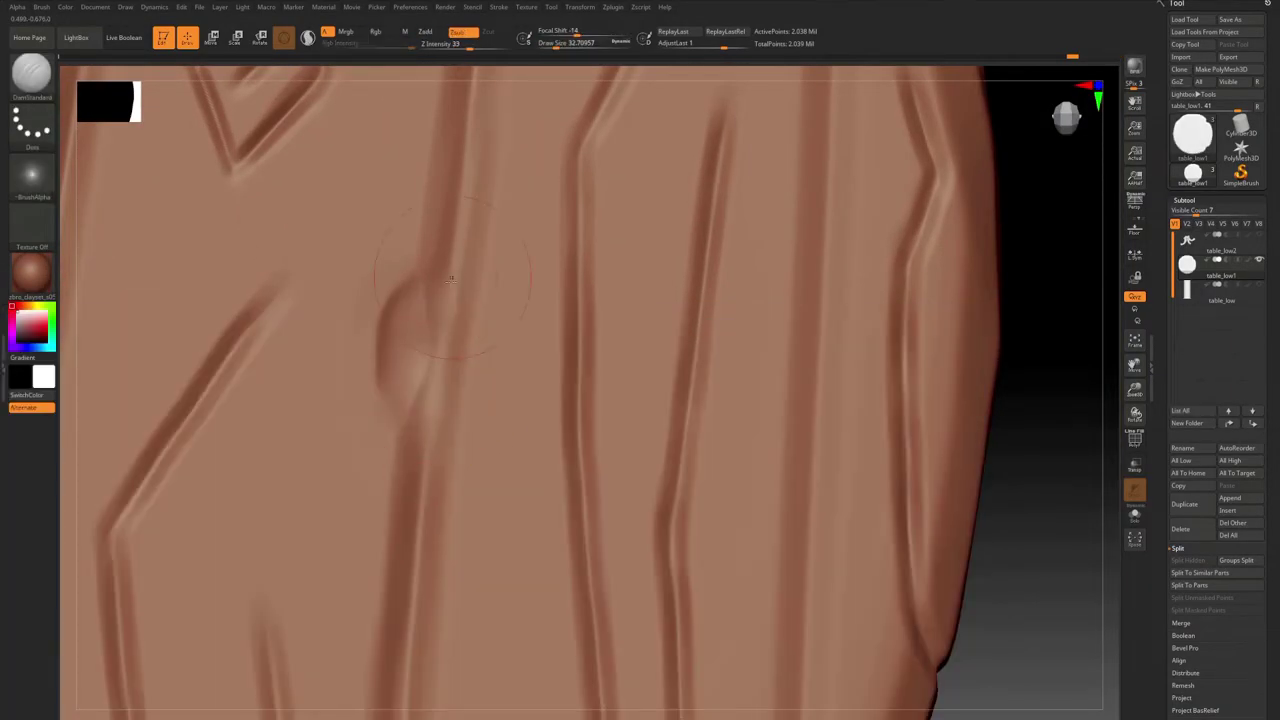
key(b)
key(o)
key(c)
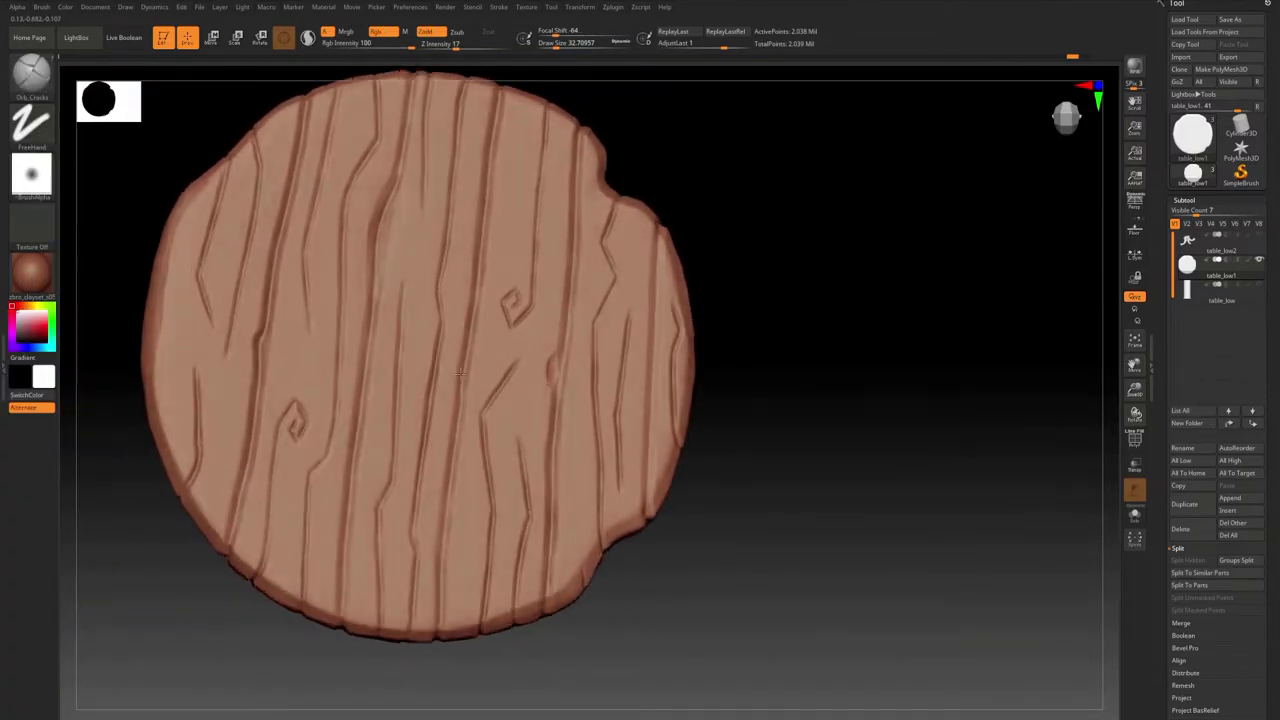
drag(720, 420, 478, 305)
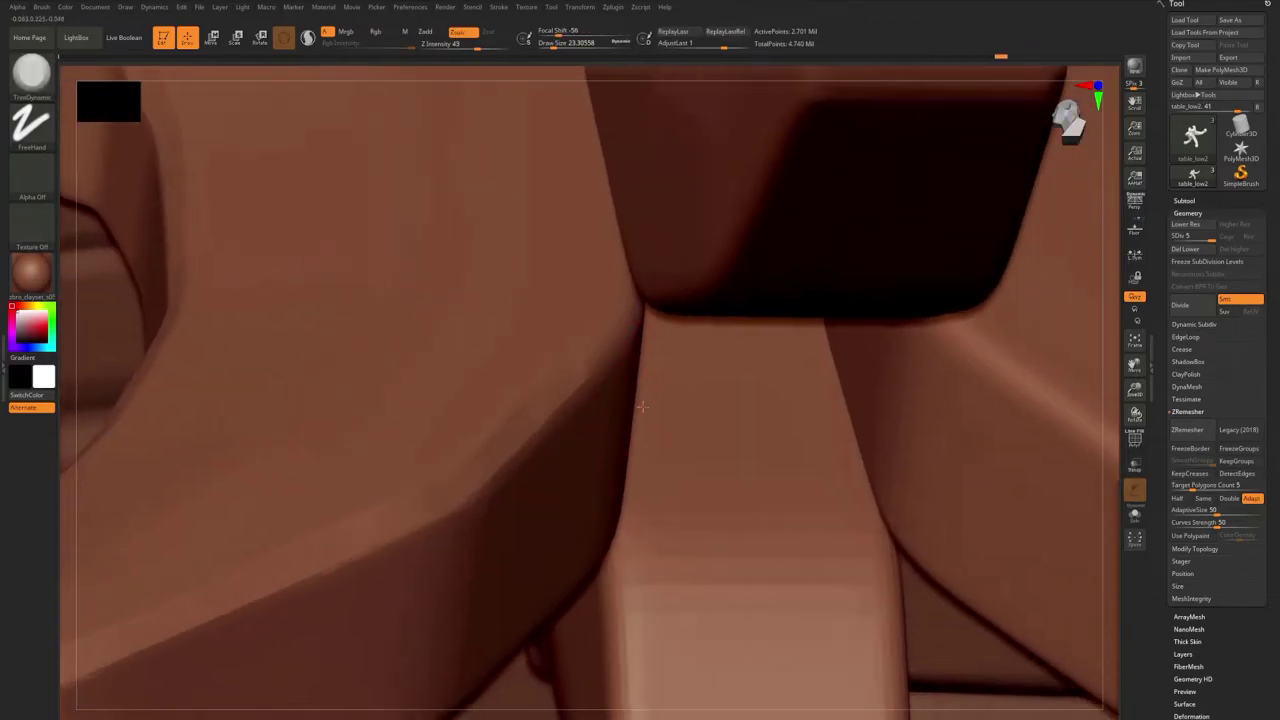
Expand the SubTool list, select the table_low5 curved leg, and adjust the Draw Size.
click(1184, 200)
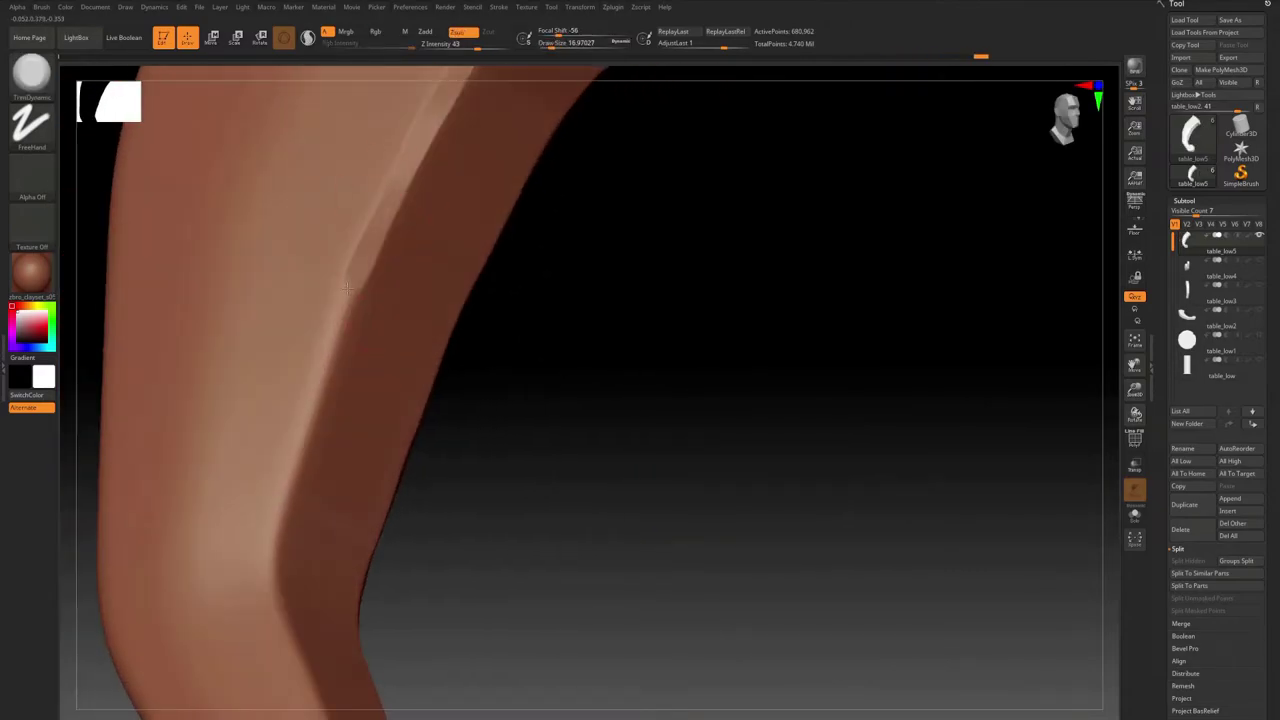
key(s)
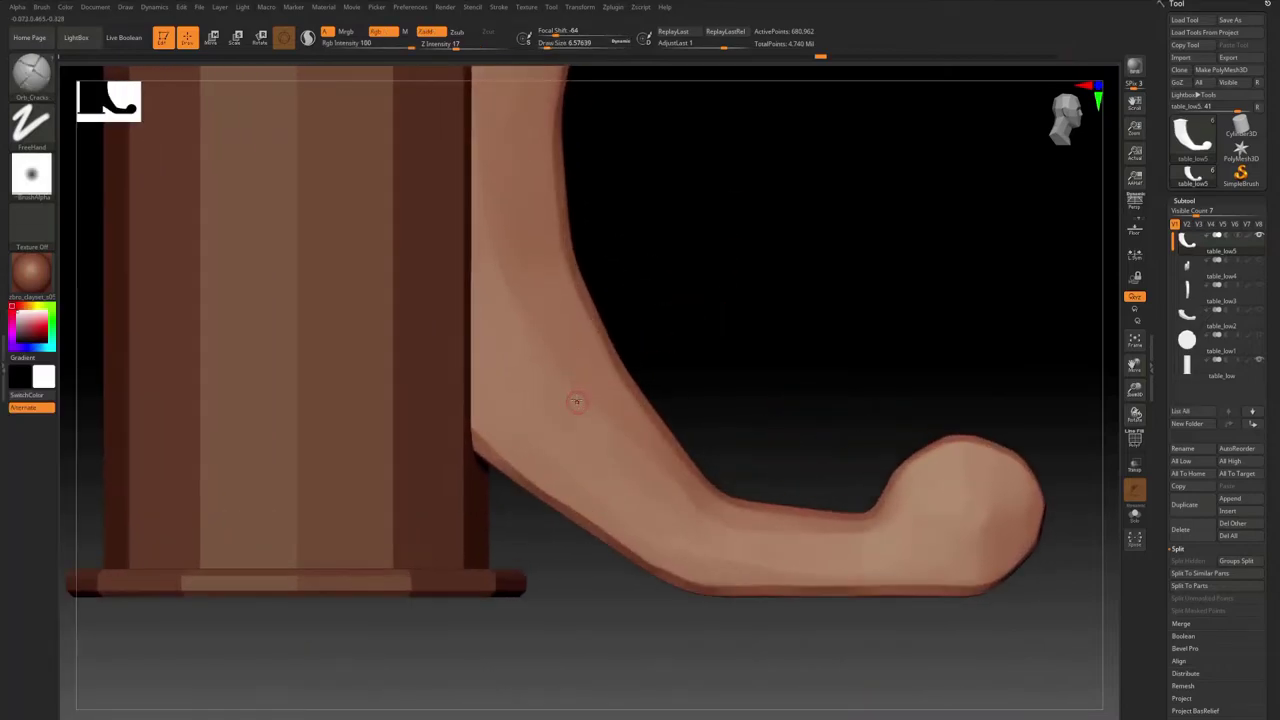
Stamp a diamond motif onto the curved leg with the JW_stylized_wood DragRect brush.
key(b)
click(641, 333)
key(s)
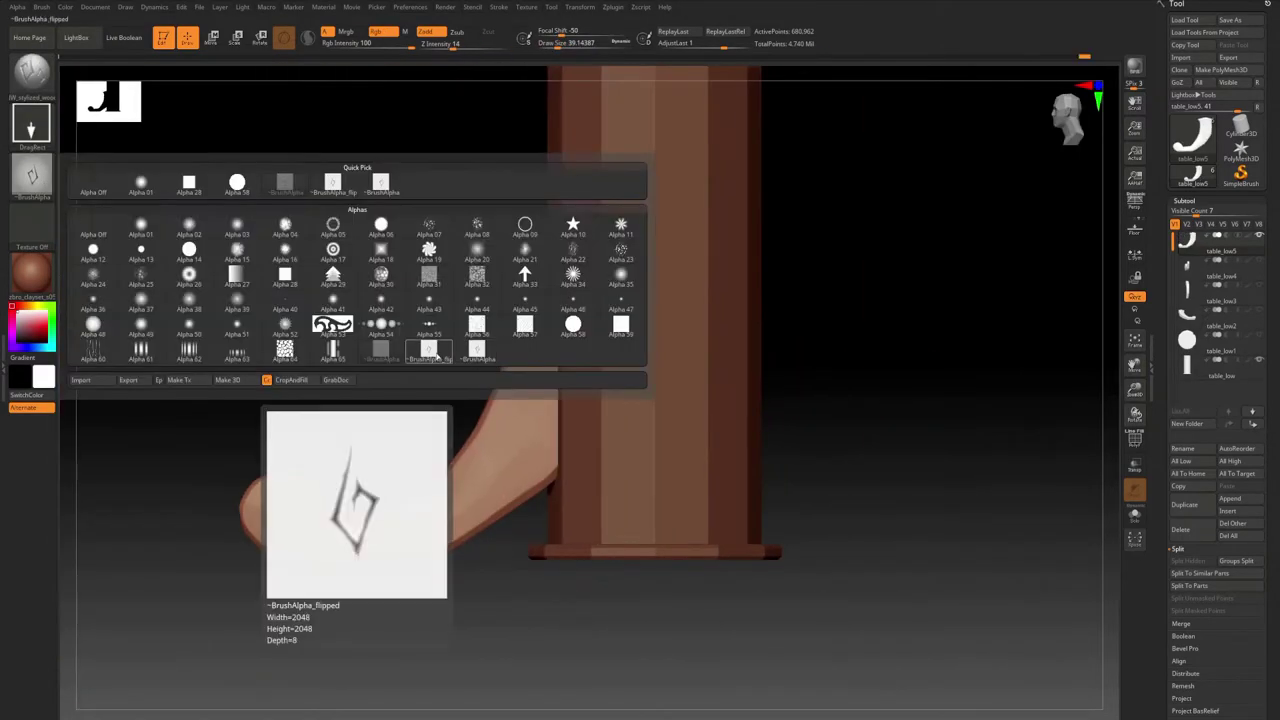
drag(497, 440, 510, 425)
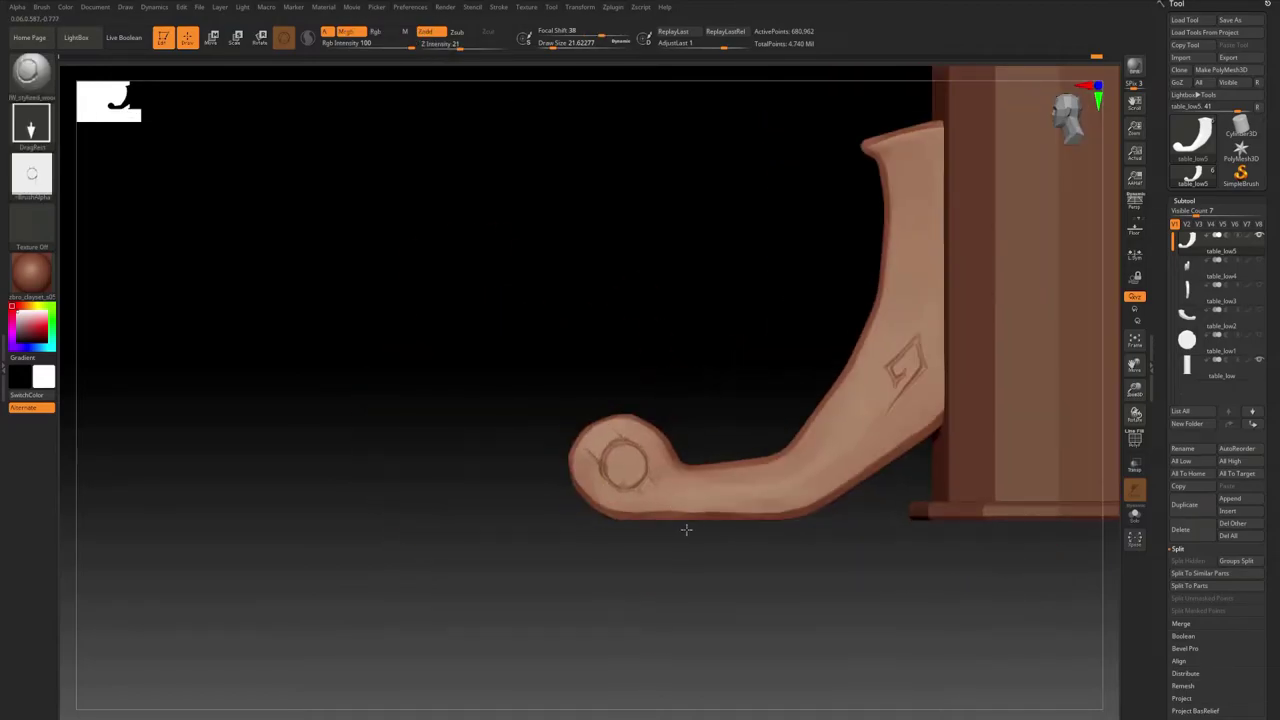
drag(686, 529, 578, 503)
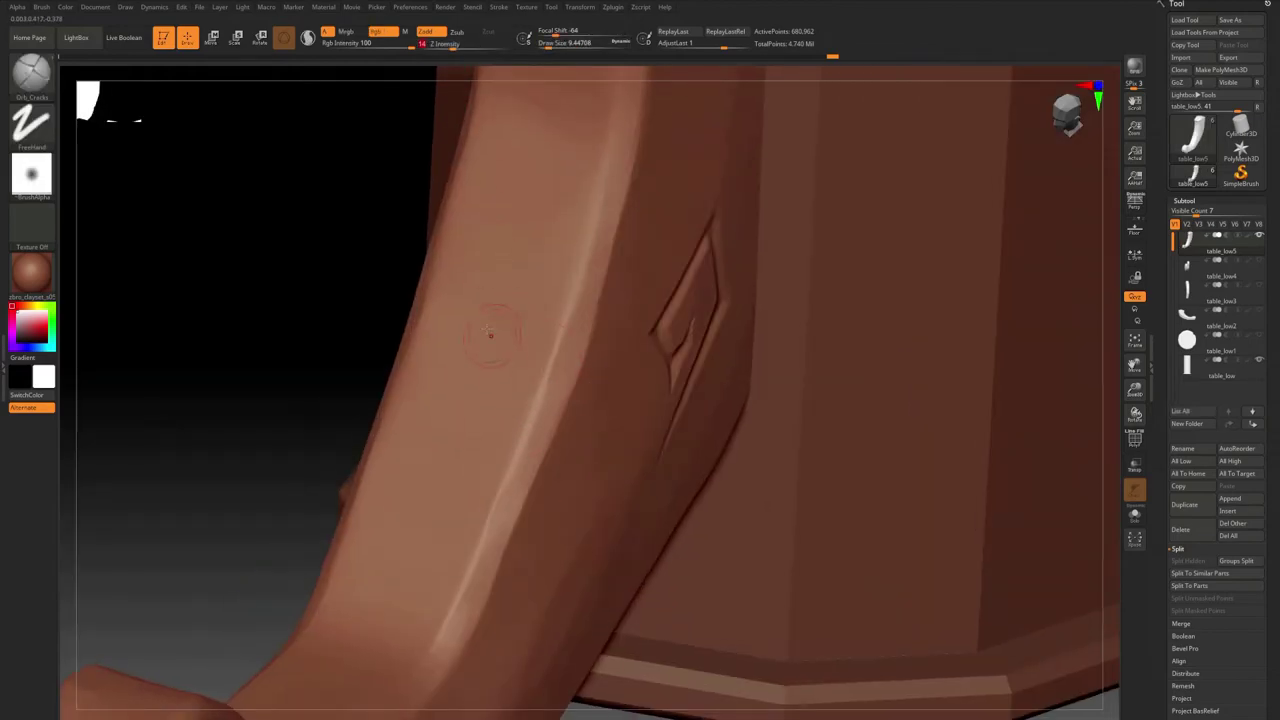
drag(490, 334, 520, 300)
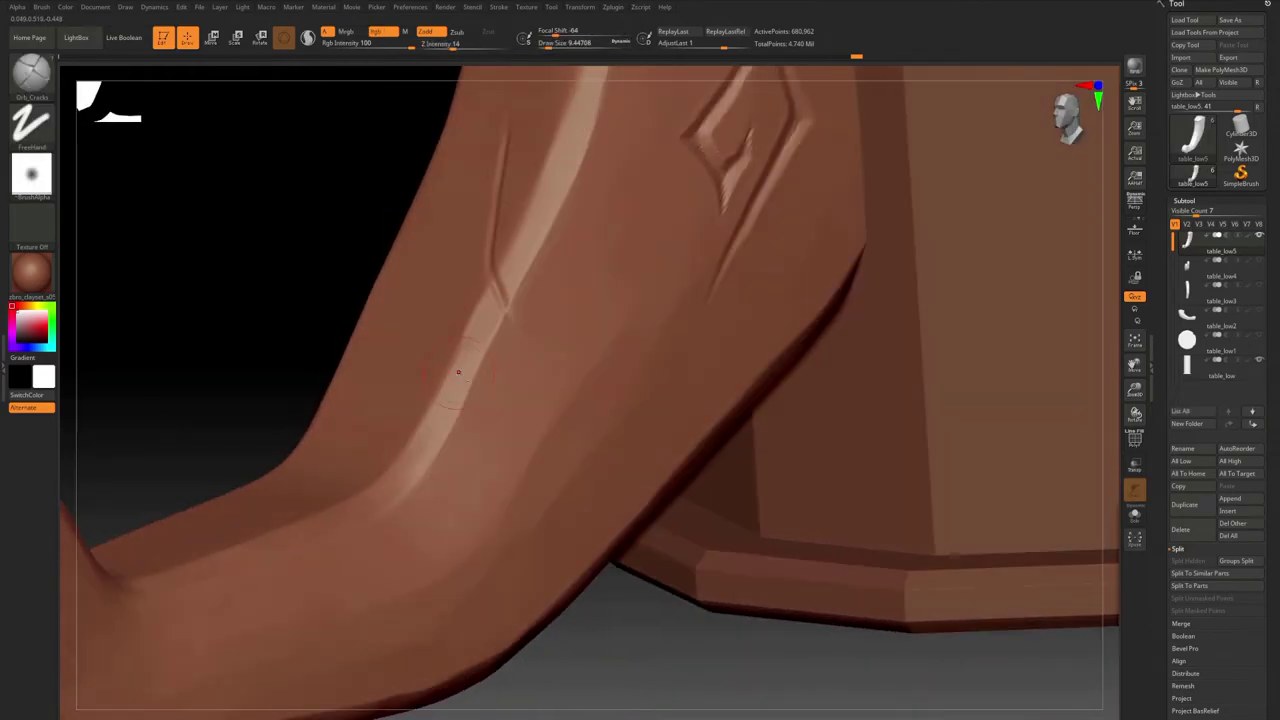
mouse_move(505, 398)
mouse_down()
mouse_move(469, 231)
mouse_move(444, 352)
mouse_move(454, 331)
mouse_move(405, 318)
mouse_move(354, 348)
mouse_up()
drag(390, 392, 421, 385)
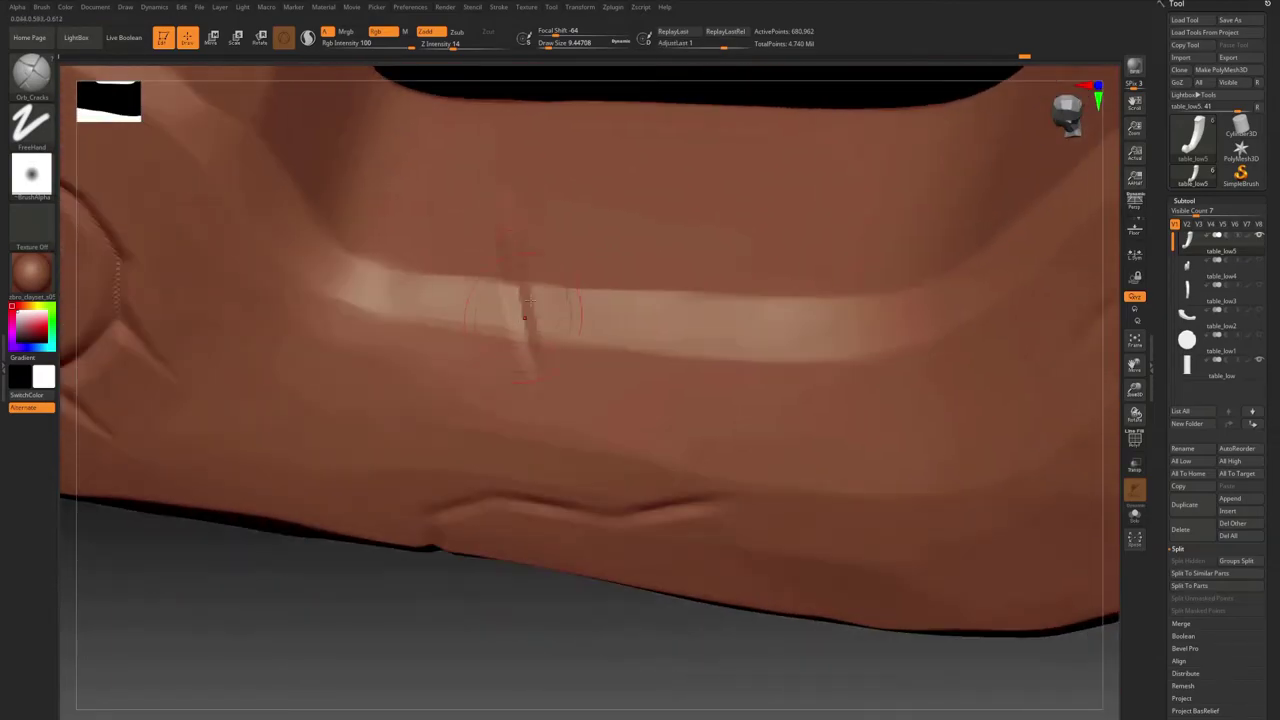
right_drag(524, 315, 464, 405)
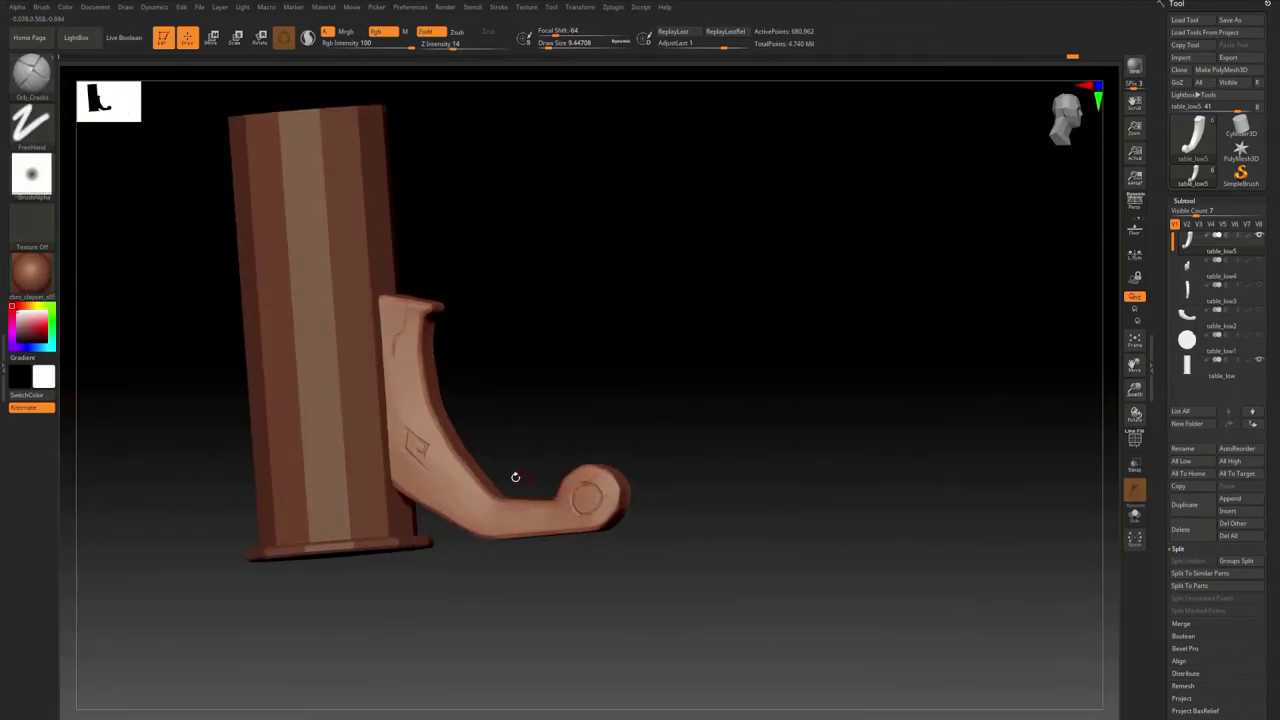
Carve Orb_Slash01 nicks along the top edge of the curved leg bracket.
ctrl+right_drag(515, 477, 390, 362)
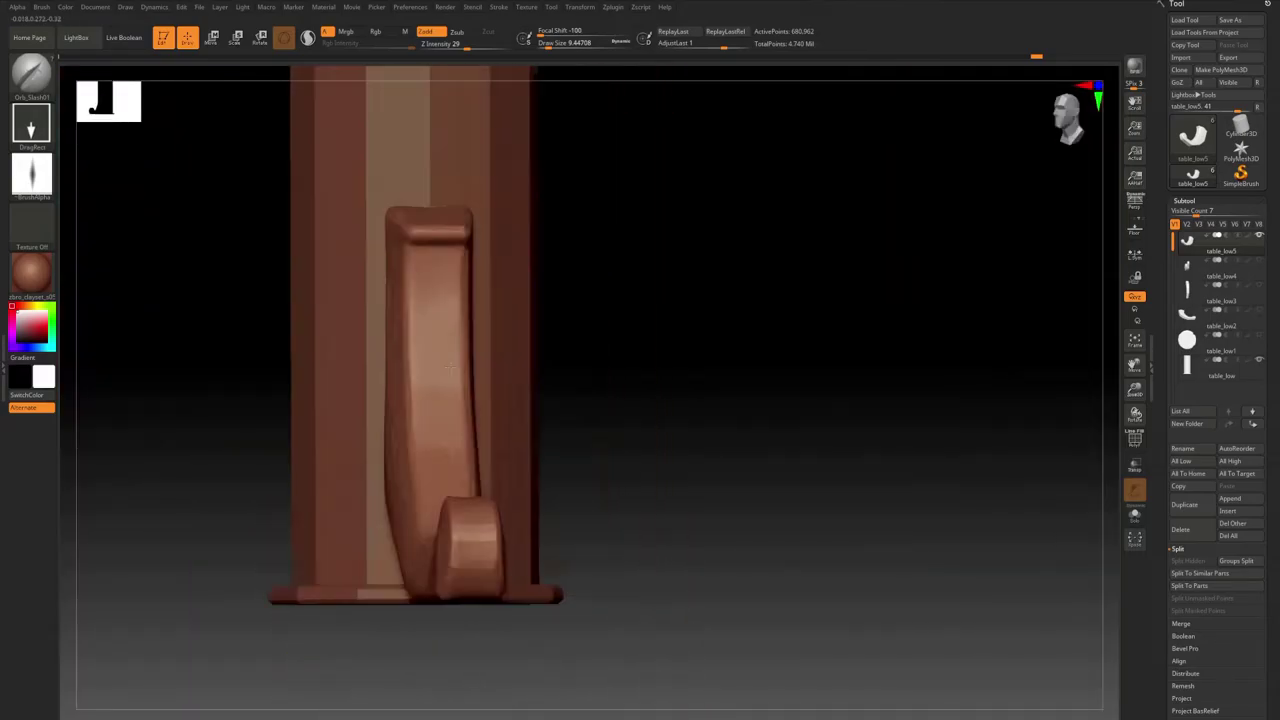
key(b)
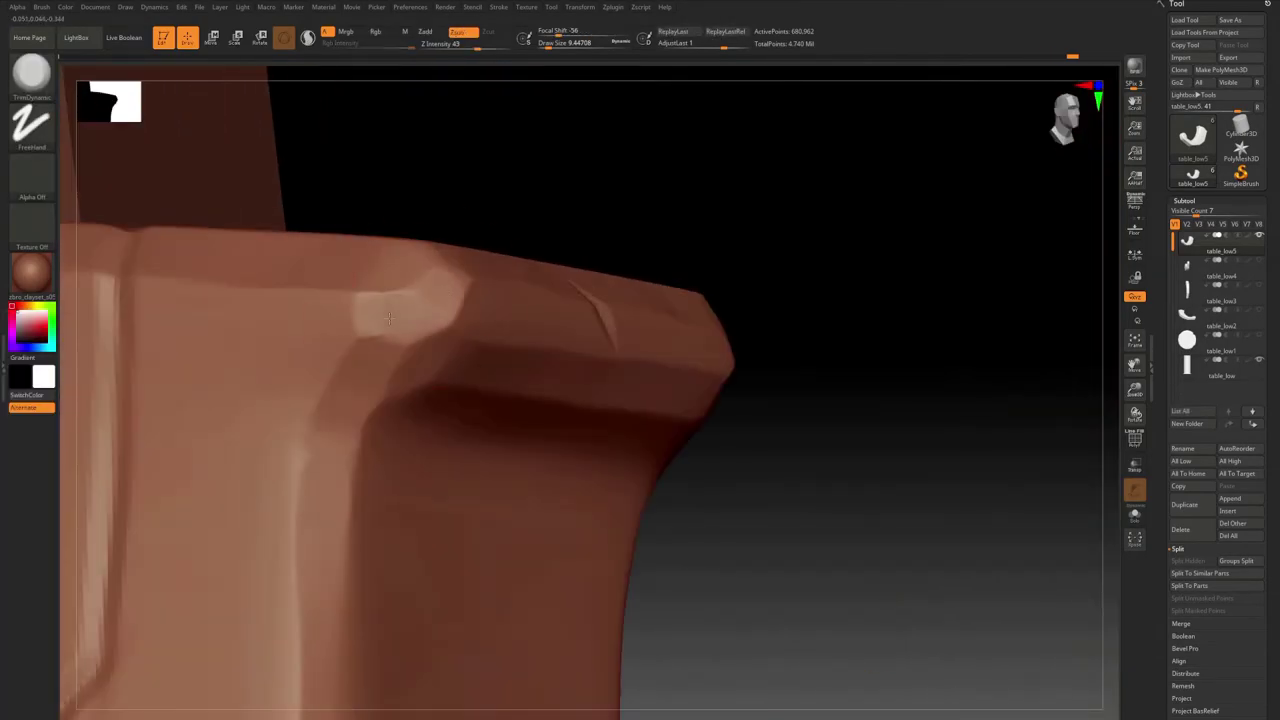
mouse_move(389, 318)
right_down()
mouse_move(477, 393)
mouse_move(400, 300)
right_up()
Select and frame the central pedestal column, then orbit it to inspect every side.
alt+click(400, 300)
key(f)
ctrl+right_drag(470, 231, 422, 259)
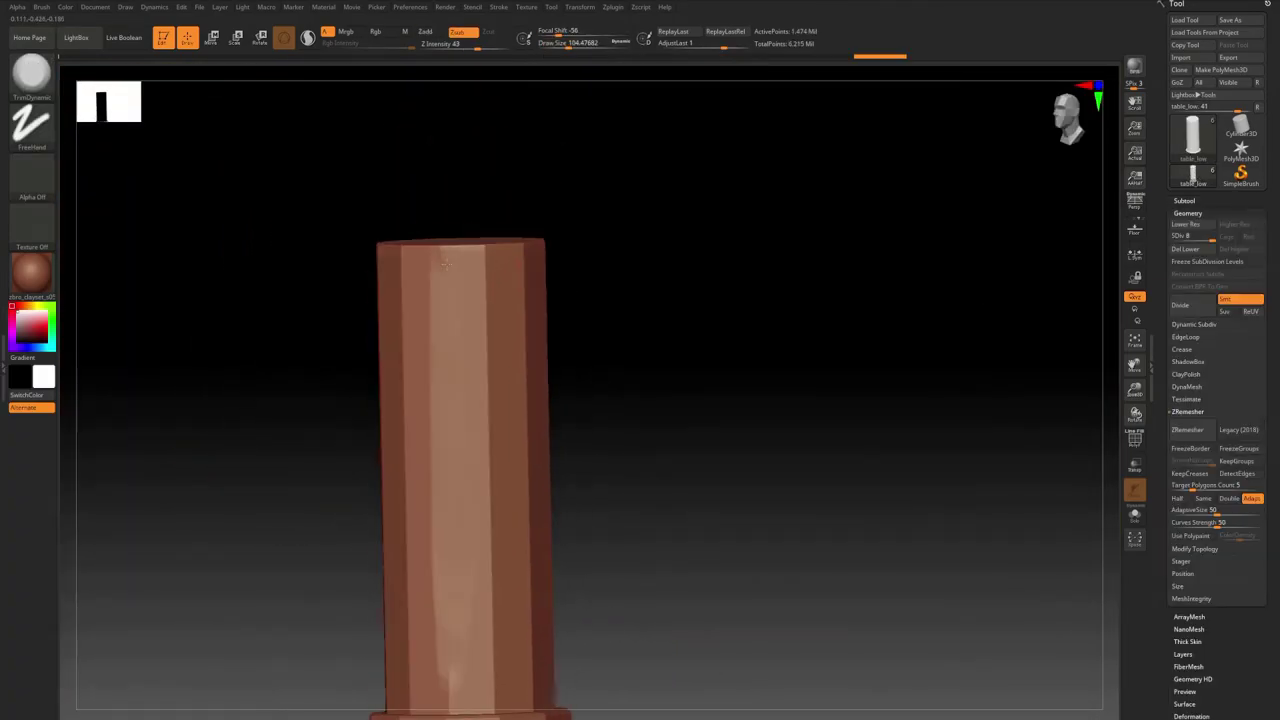
right_drag(428, 480, 392, 302)
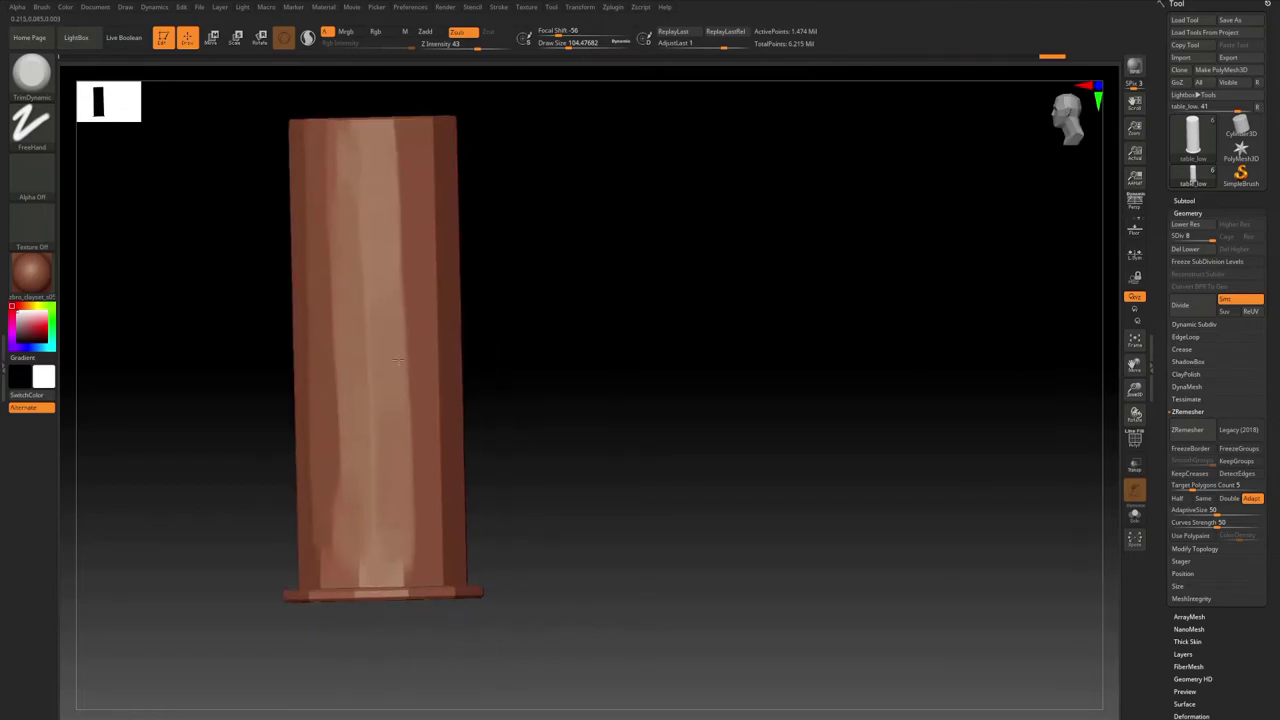
right_drag(407, 543, 413, 405)
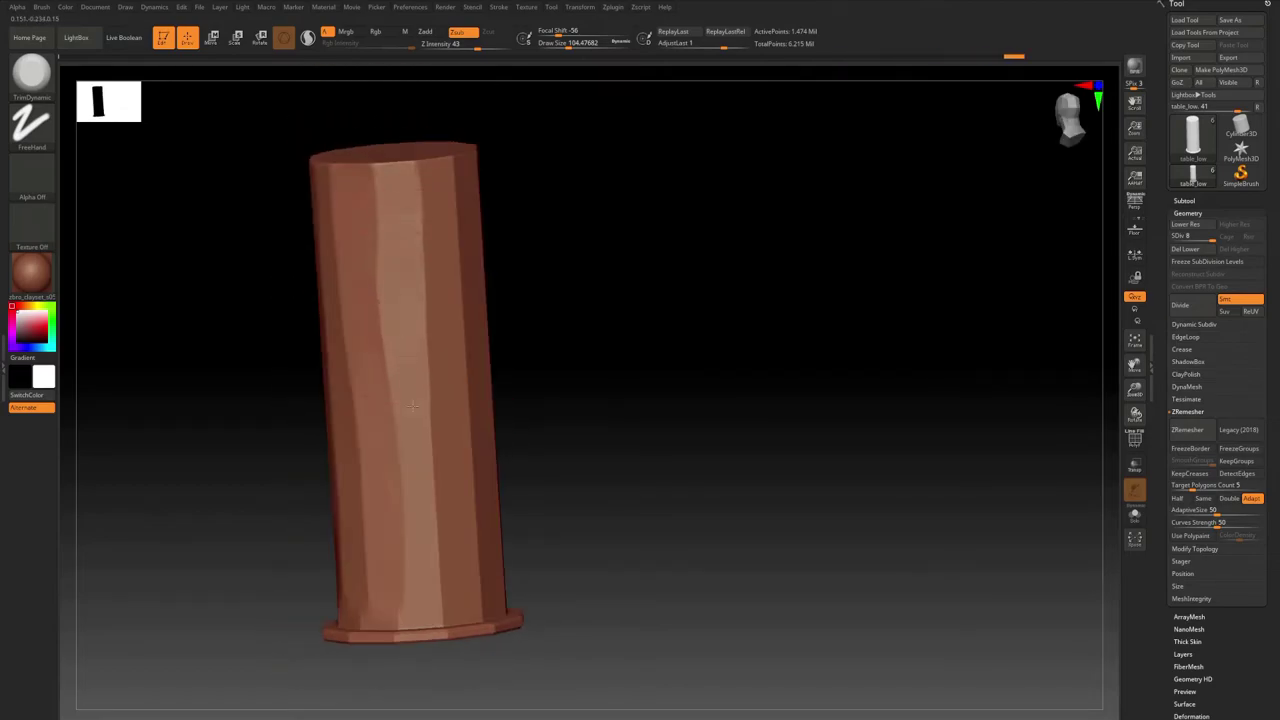
right_drag(413, 489, 374, 249)
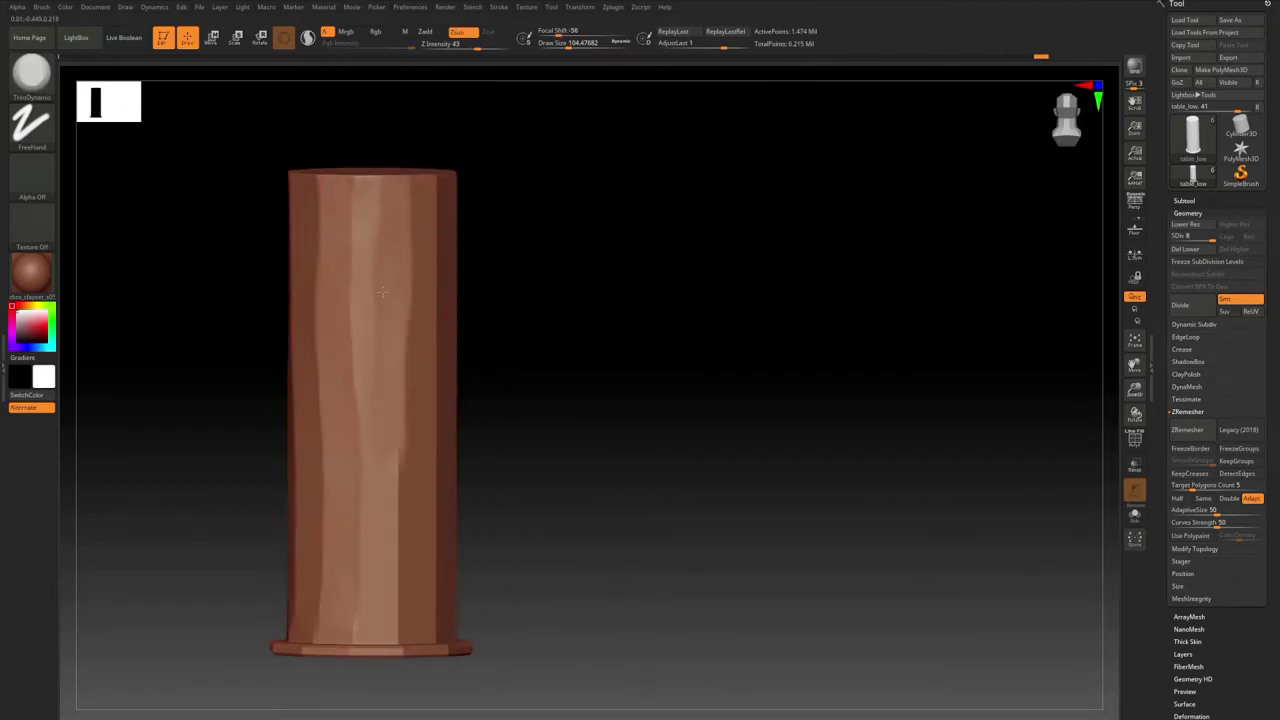
alt+right_drag(375, 584, 375, 503)
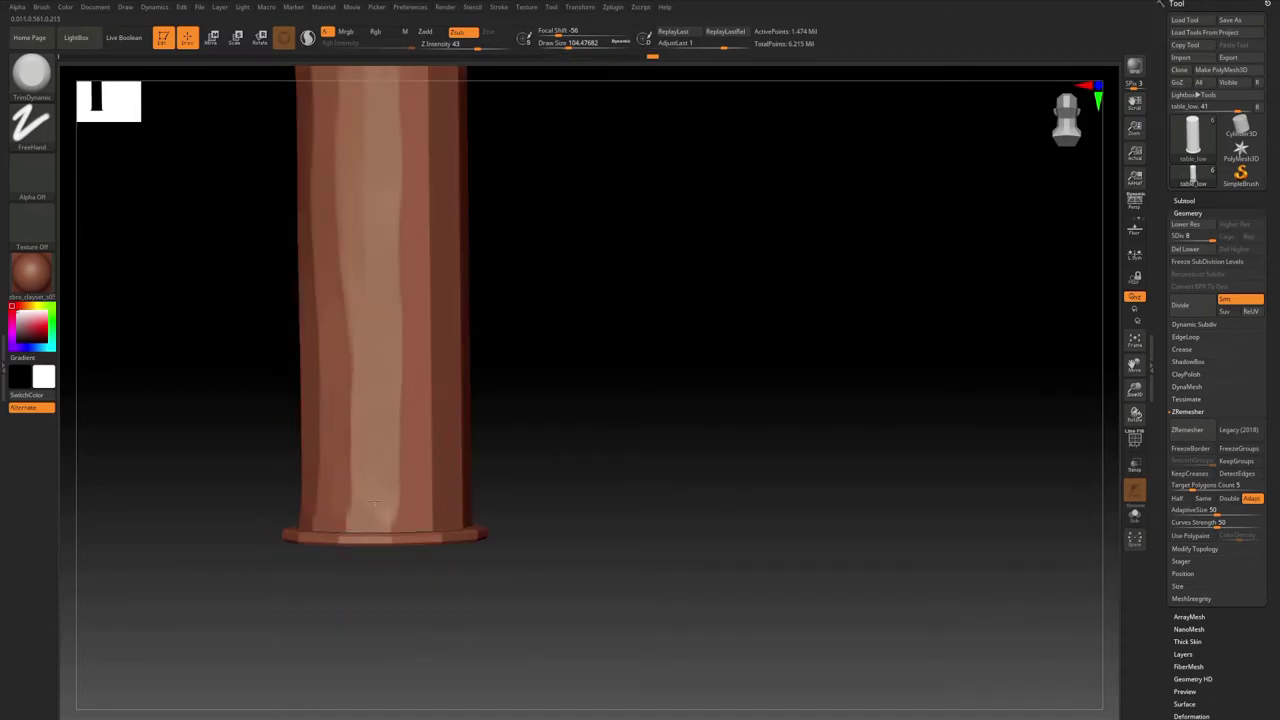
right_drag(393, 421, 372, 140)
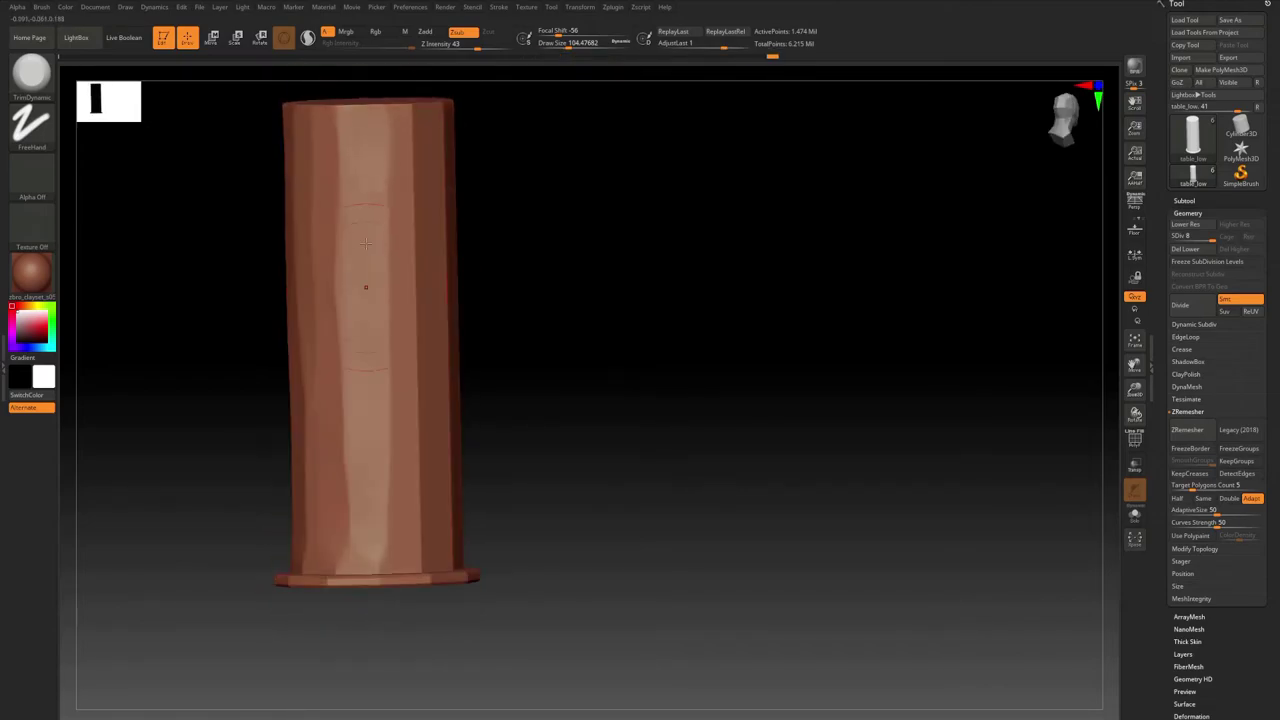
mouse_move(398, 425)
right_down()
mouse_move(383, 540)
mouse_move(477, 205)
right_up()
right_drag(495, 330, 447, 407)
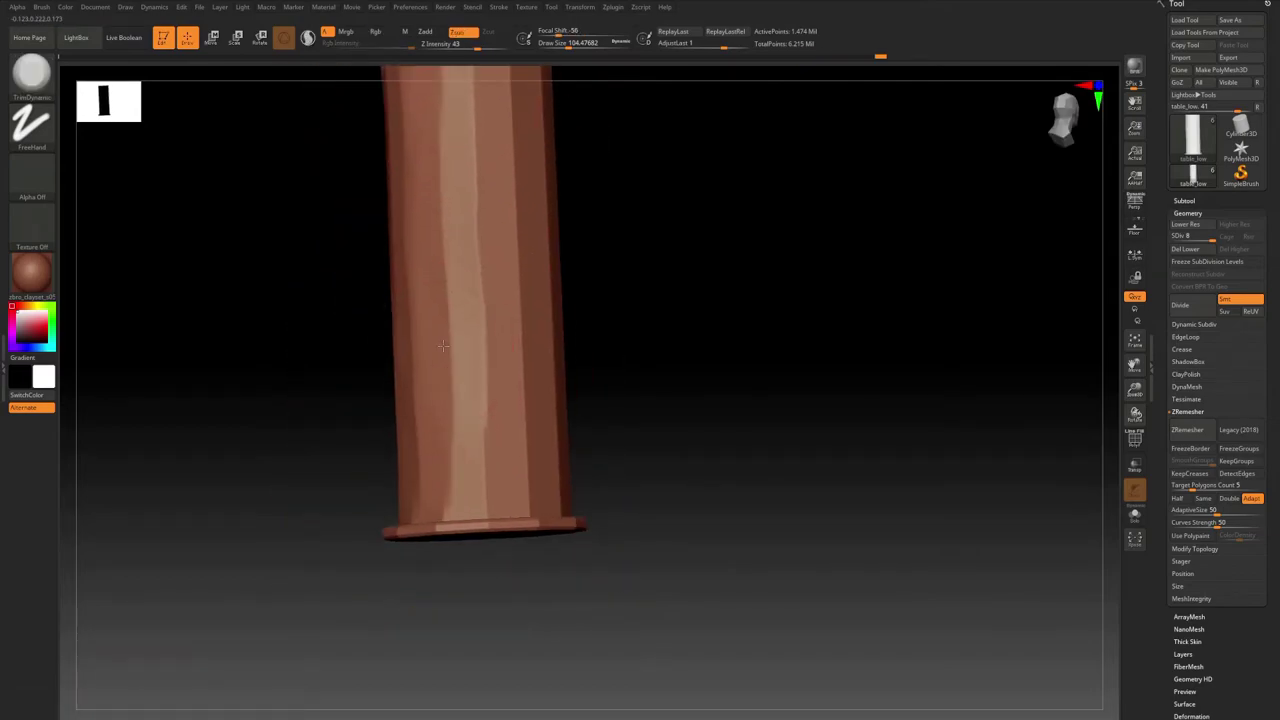
right_drag(490, 465, 404, 130)
right_drag(330, 462, 397, 136)
mouse_move(303, 523)
right_down()
mouse_move(374, 274)
mouse_move(320, 390)
mouse_move(314, 463)
right_up()
Inspect the column base up close, head-on and from above, adjusting the brush size.
mouse_move(318, 530)
ctrl+right_down()
mouse_move(328, 368)
mouse_move(340, 380)
mouse_move(403, 350)
ctrl+right_up()
key(s)
right_drag(389, 297, 416, 372)
mouse_move(419, 298)
ctrl+right_down()
mouse_move(430, 250)
mouse_move(444, 437)
ctrl+right_up()
mouse_move(484, 395)
ctrl+right_down()
mouse_move(455, 250)
mouse_move(390, 301)
ctrl+right_up()
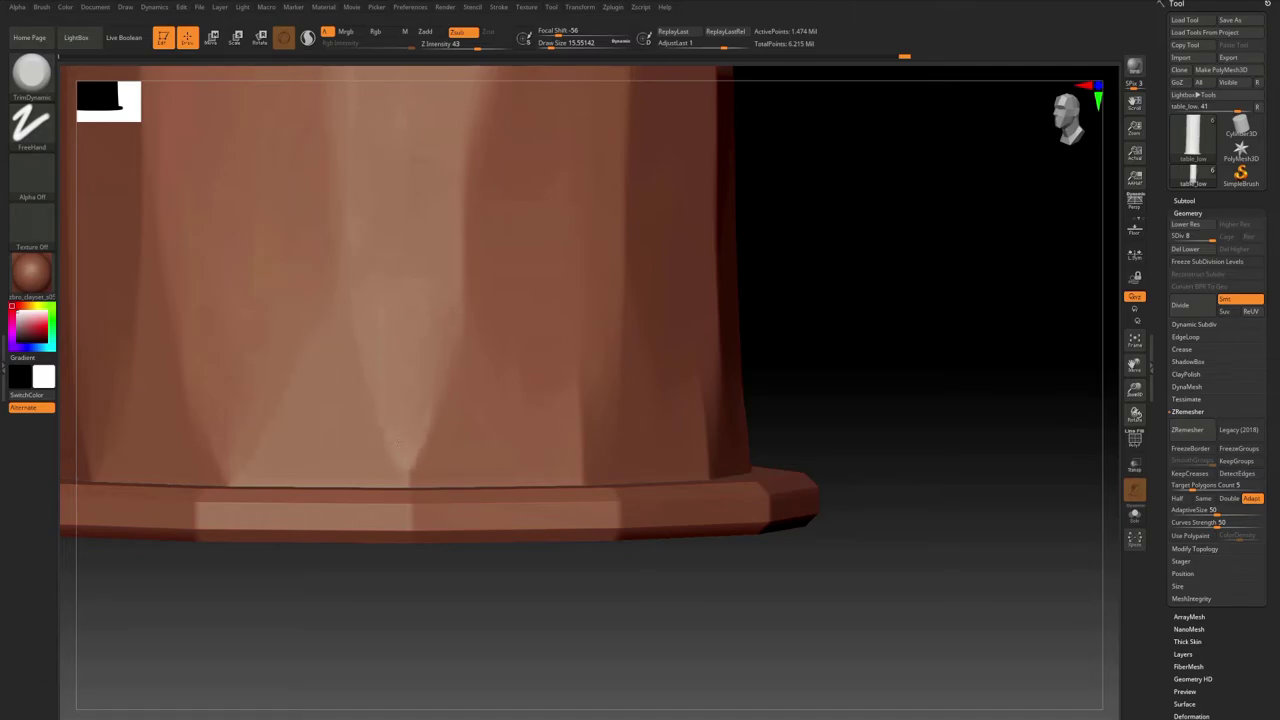
mouse_move(418, 346)
right_down()
mouse_move(400, 251)
mouse_move(420, 330)
mouse_move(460, 186)
mouse_move(425, 430)
right_up()
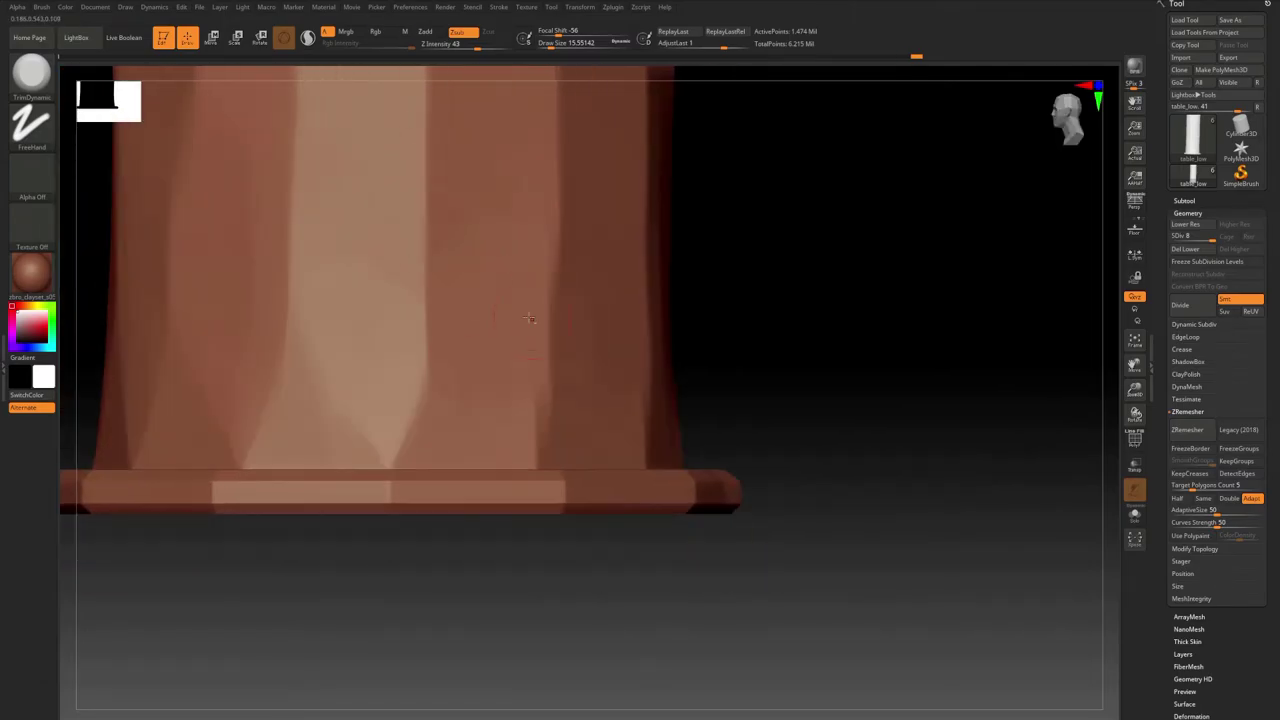
mouse_move(393, 331)
right_down()
mouse_move(423, 300)
mouse_move(405, 388)
mouse_move(451, 374)
mouse_move(385, 380)
mouse_move(400, 370)
right_up()
Carve Orb_Cracks crack and grain lines down the table's central column, viewed from the front.
click(1184, 200)
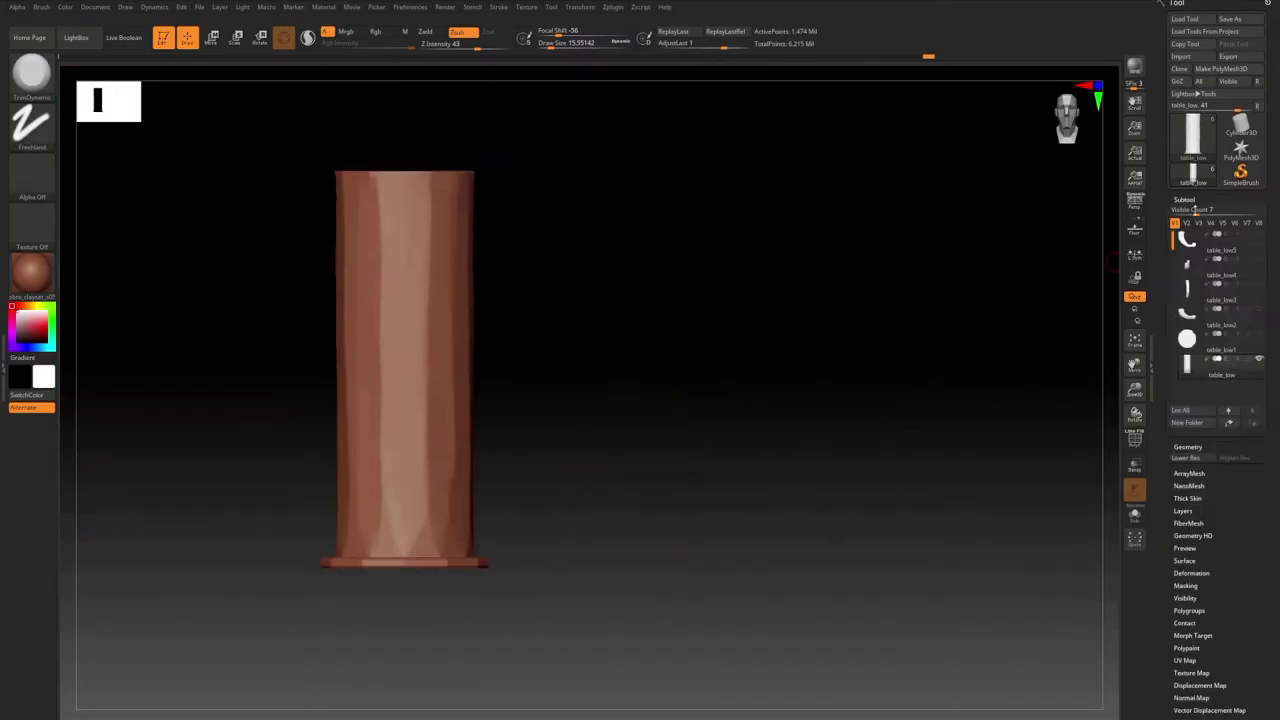
key(w)
click(1260, 259)
mouse_move(600, 360)
right_down()
mouse_move(637, 360)
mouse_move(465, 297)
mouse_move(474, 367)
mouse_move(440, 357)
right_up()
key(q)
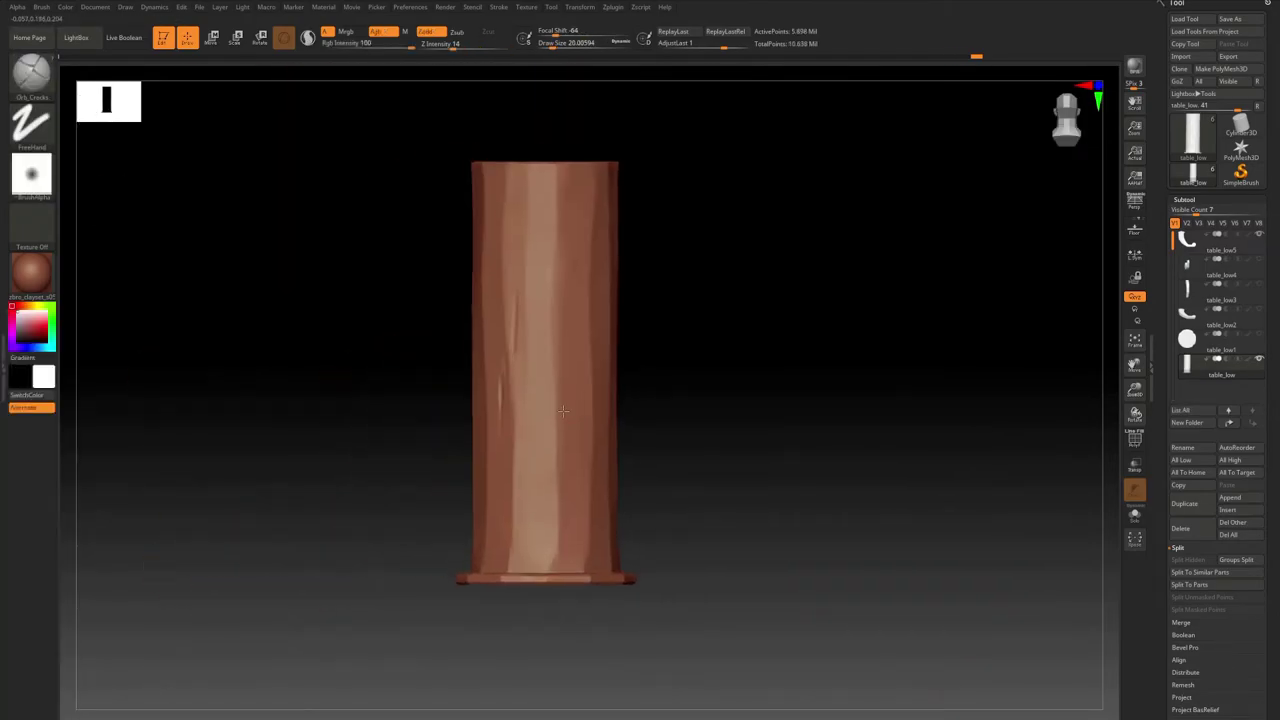
shift+right_drag(632, 388, 527, 286)
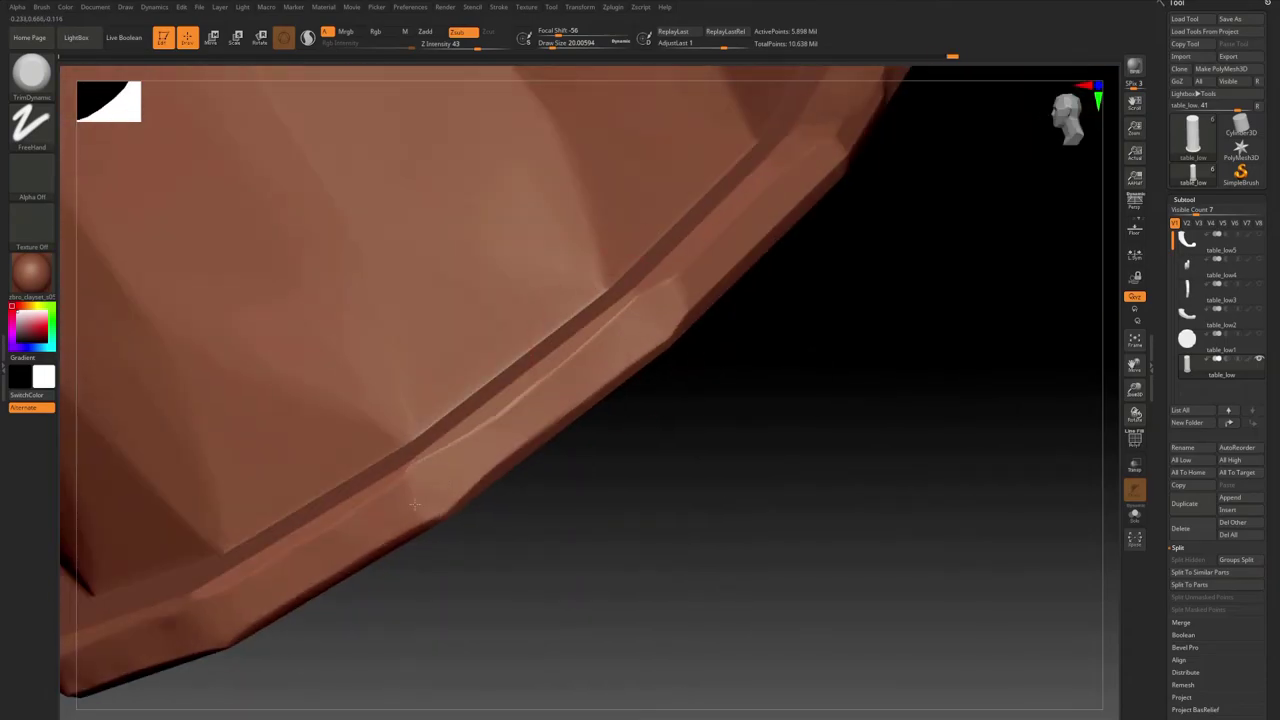
Carve a thin groove along the column base's rim edge with DamStandard and a Dots stroke.
right_drag(414, 505, 571, 355)
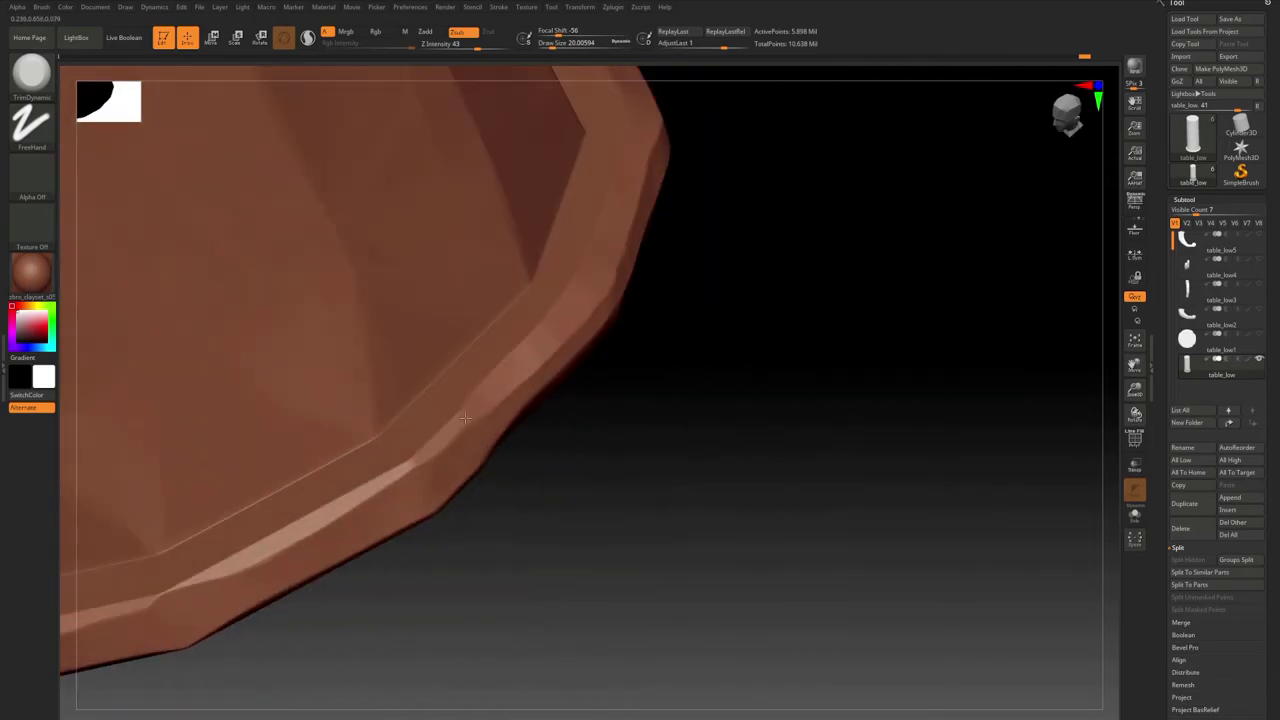
mouse_move(594, 347)
right_down()
mouse_move(437, 401)
mouse_move(578, 517)
mouse_move(368, 260)
mouse_move(349, 203)
right_up()
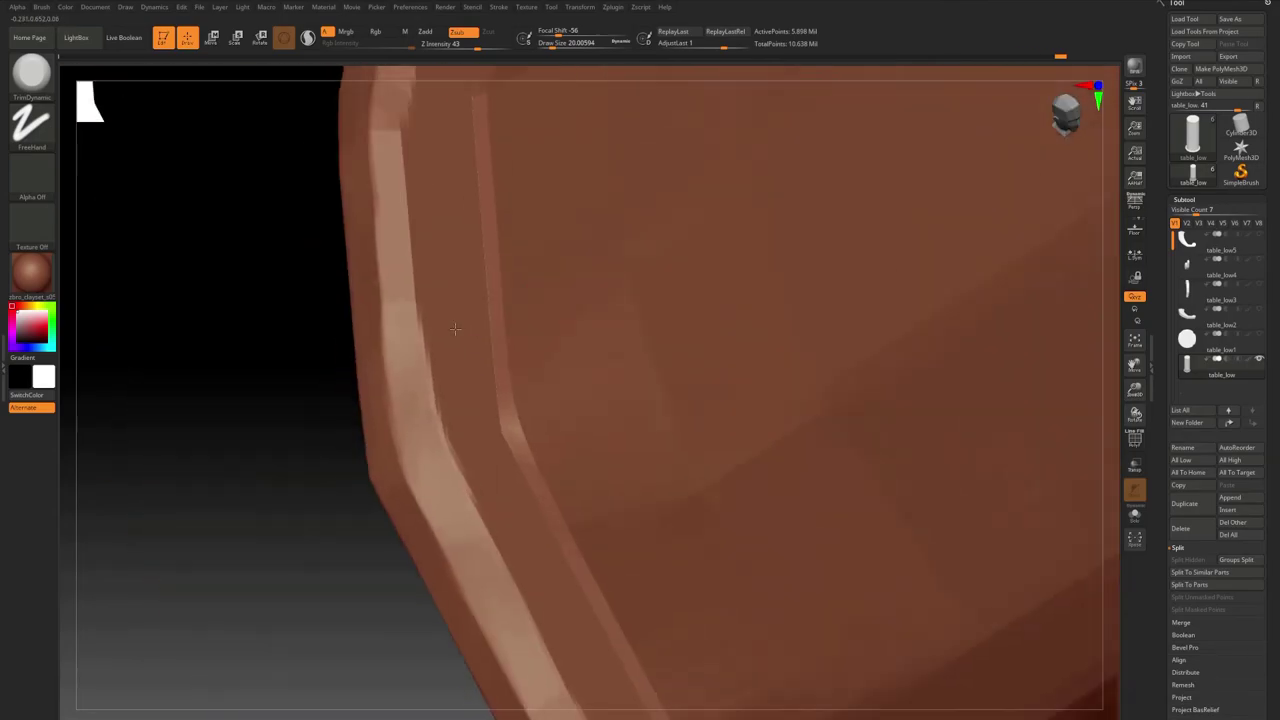
mouse_move(457, 427)
right_down()
mouse_move(434, 432)
mouse_move(503, 387)
mouse_move(289, 347)
right_up()
right_drag(461, 305, 358, 213)
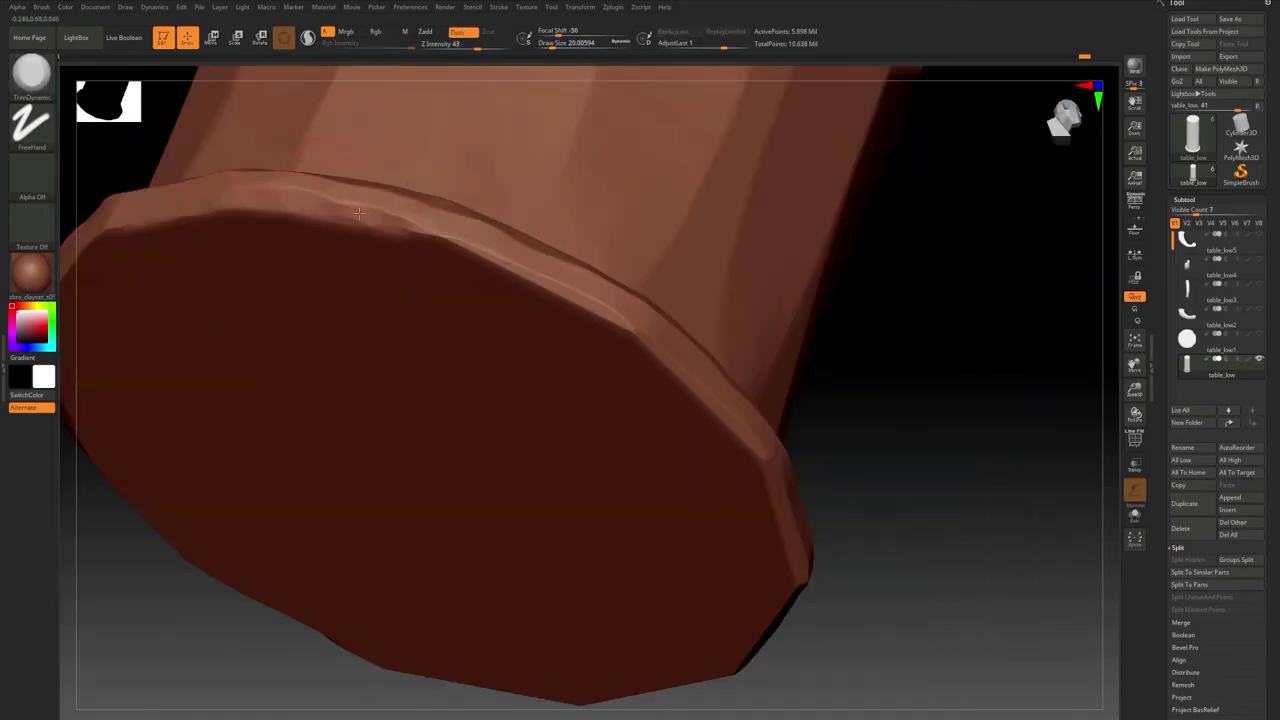
mouse_move(459, 245)
right_down()
mouse_move(428, 286)
mouse_move(349, 247)
mouse_move(390, 275)
right_up()
key(b)
key(d)
key(s)
key(s)
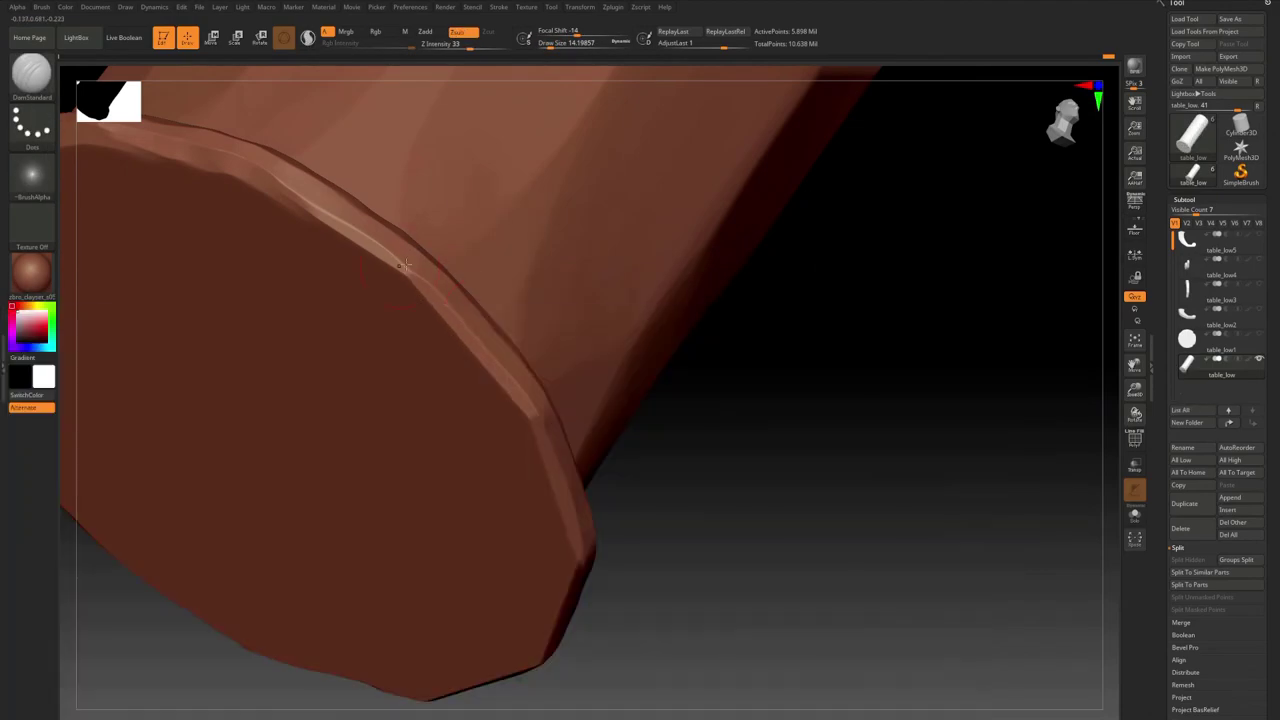
right_drag(461, 331, 492, 258)
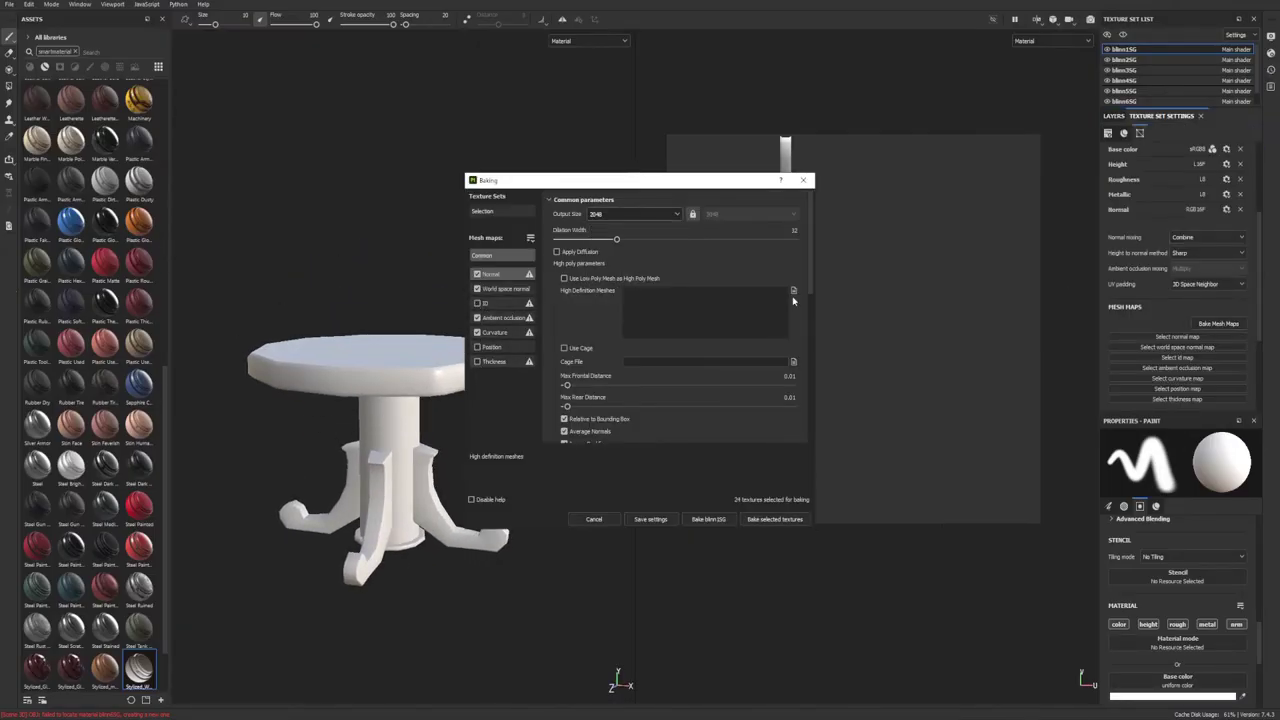
Bake the table's mesh maps, matched by mesh name, and dismiss the bake results.
scroll(680, 350, down, 3)
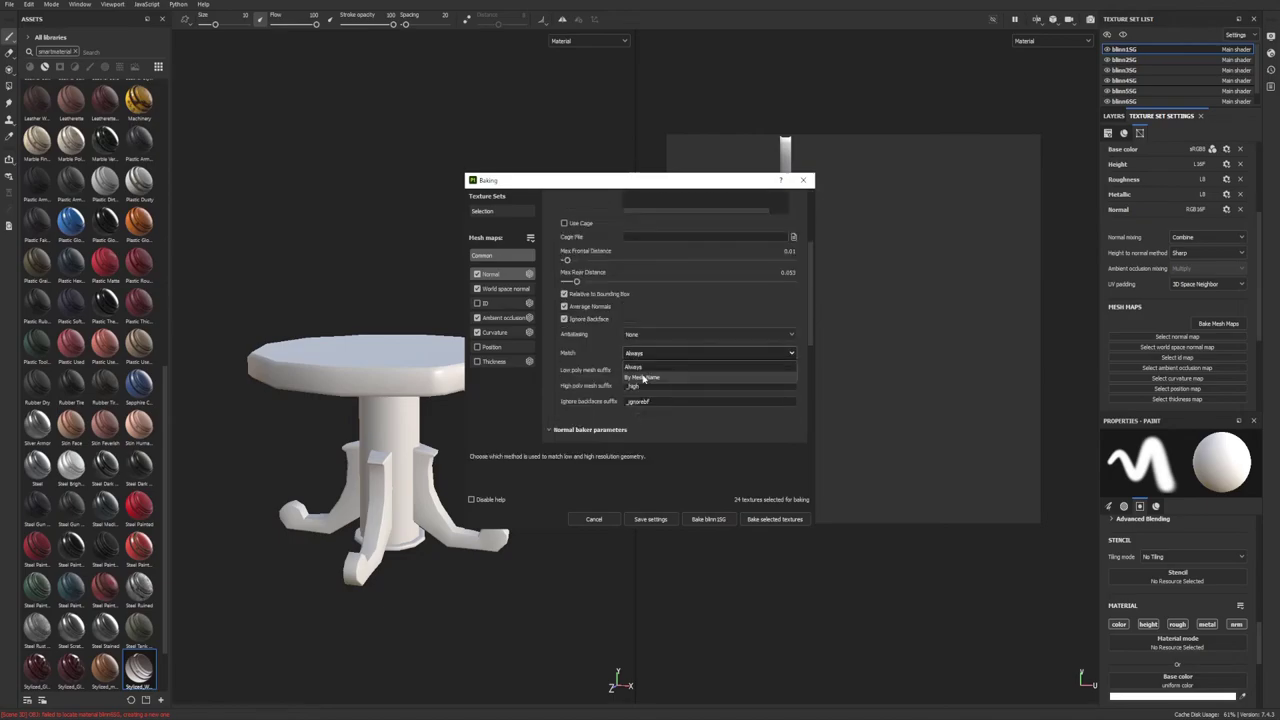
scroll(680, 350, up, 3)
click(775, 519)
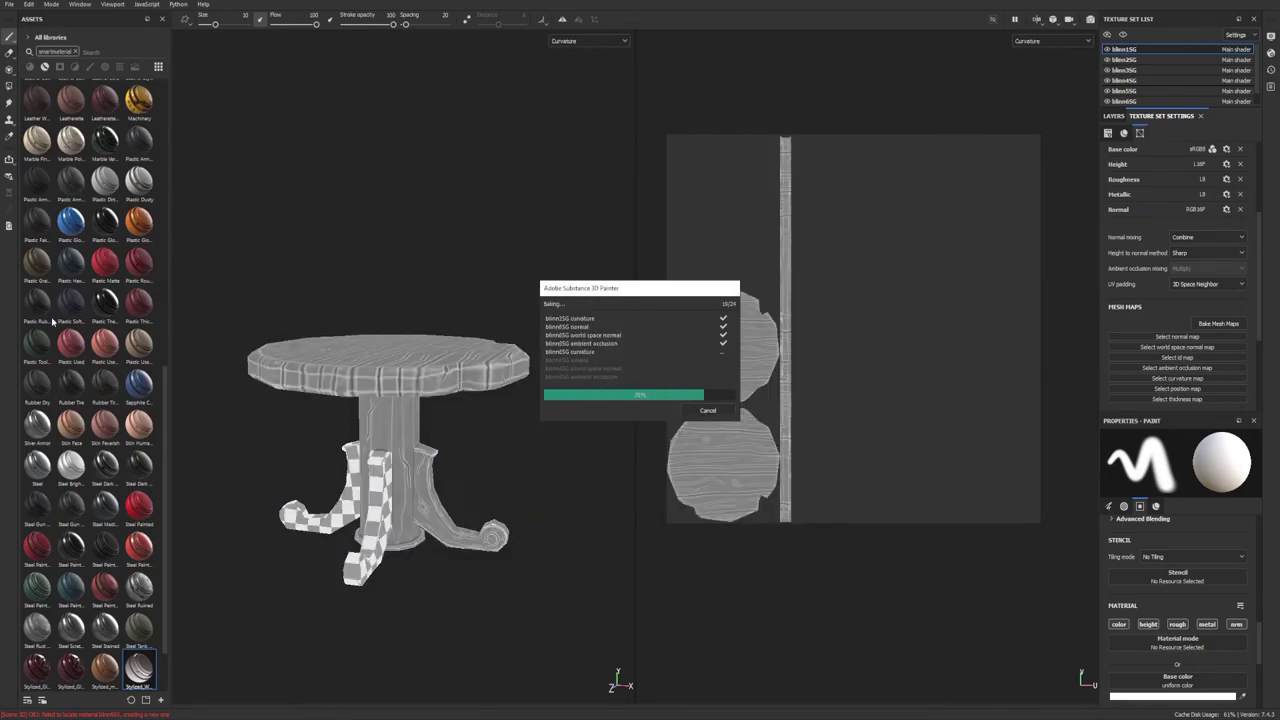
key(Return)
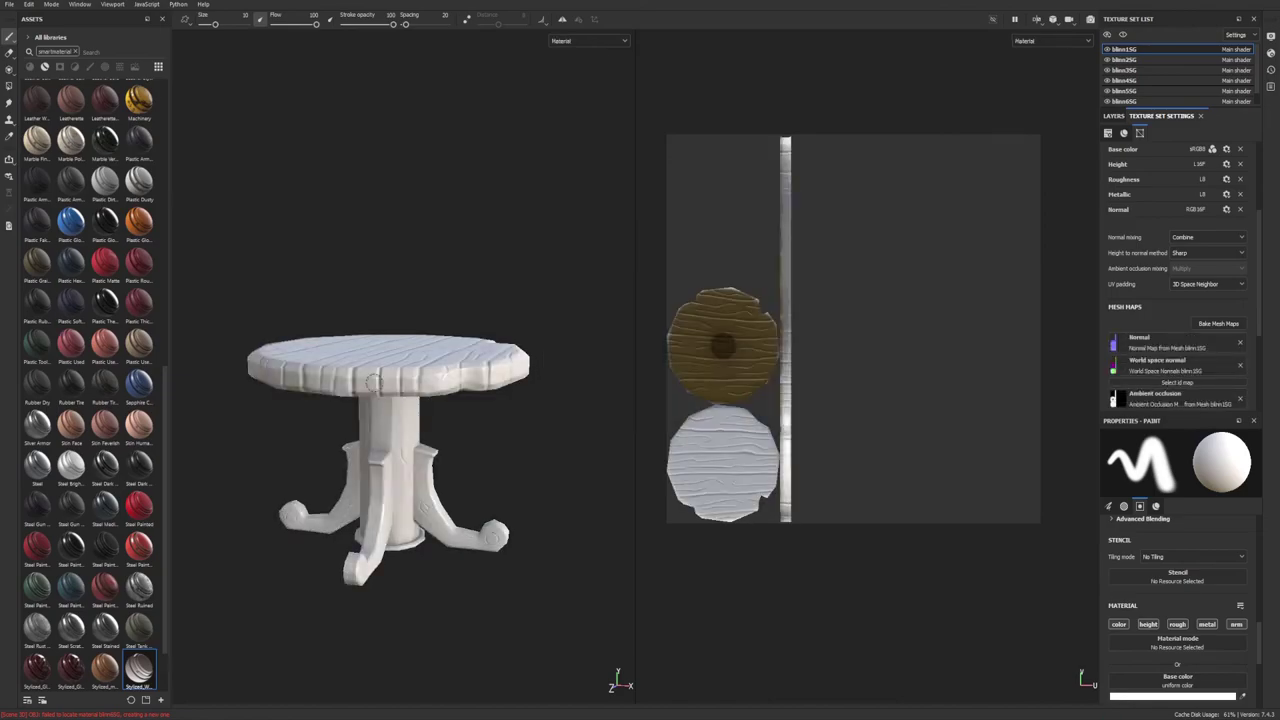
alt+drag(330, 470, 335, 474)
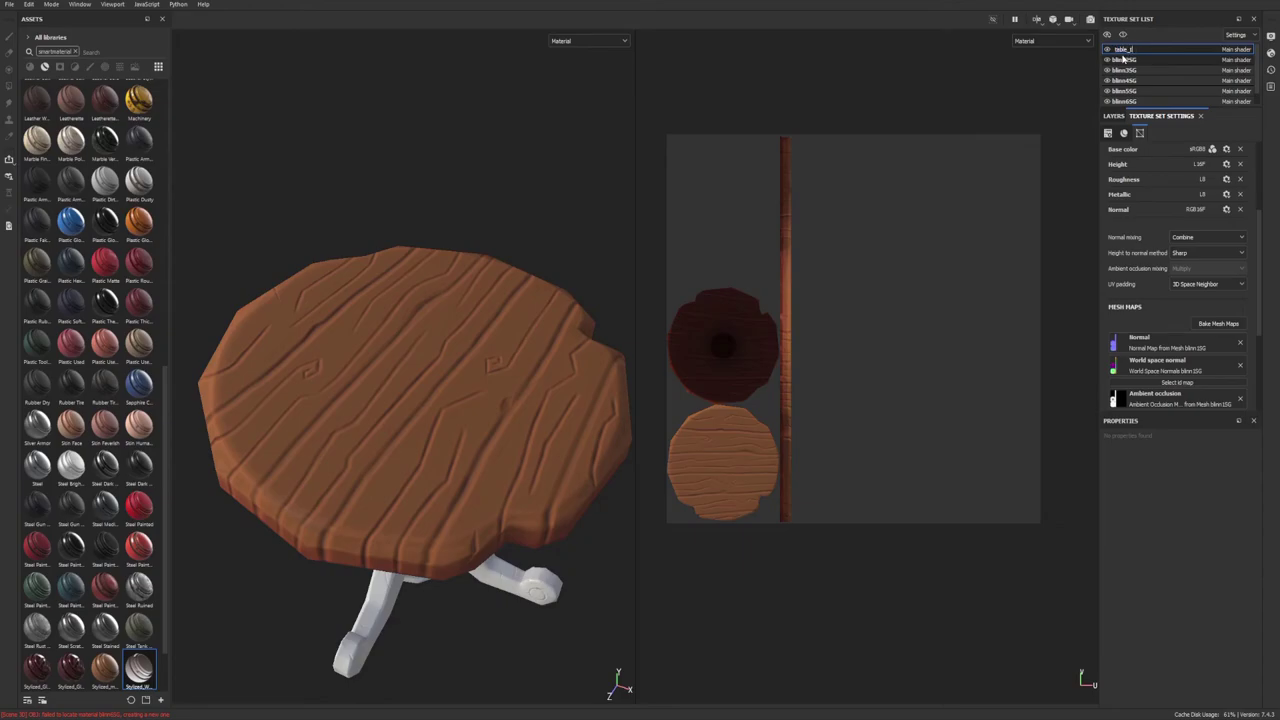
Give the Stylized_Wood Cavity layer a new, brighter brown shade.
click(1165, 697)
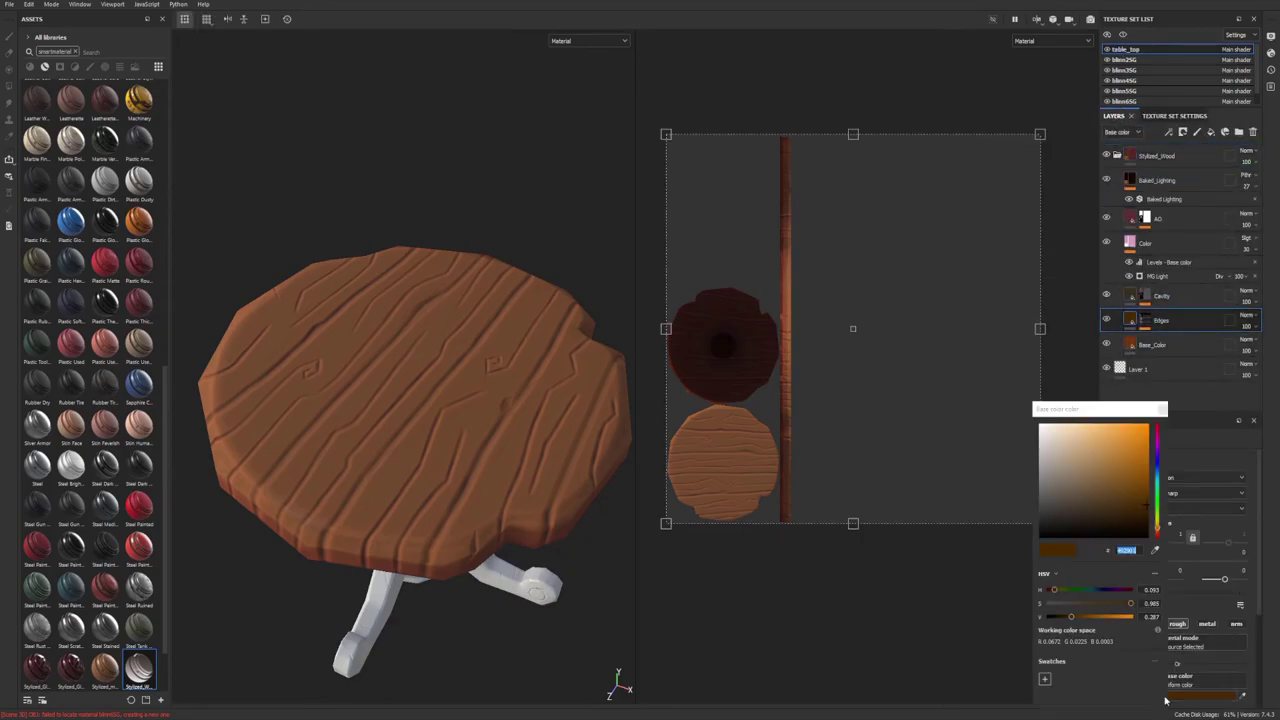
click(1160, 296)
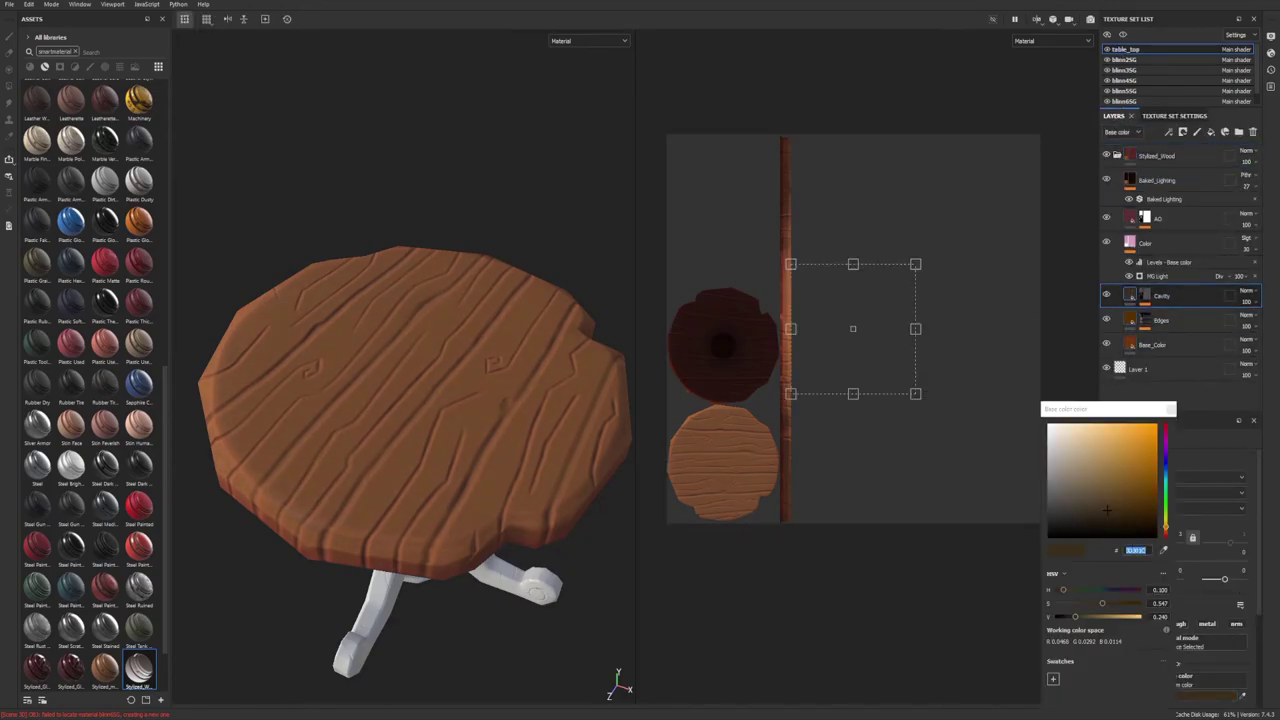
click(1103, 511)
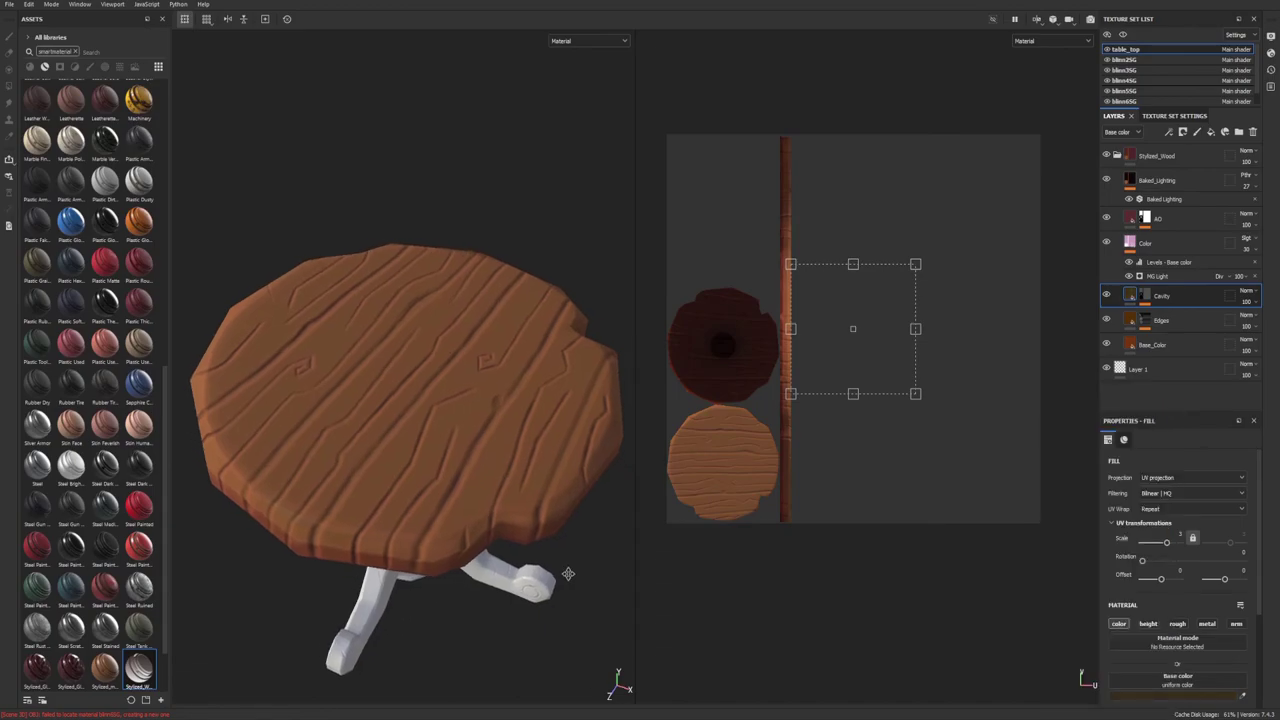
alt+drag(566, 571, 1033, 620)
alt+drag(430, 455, 500, 471)
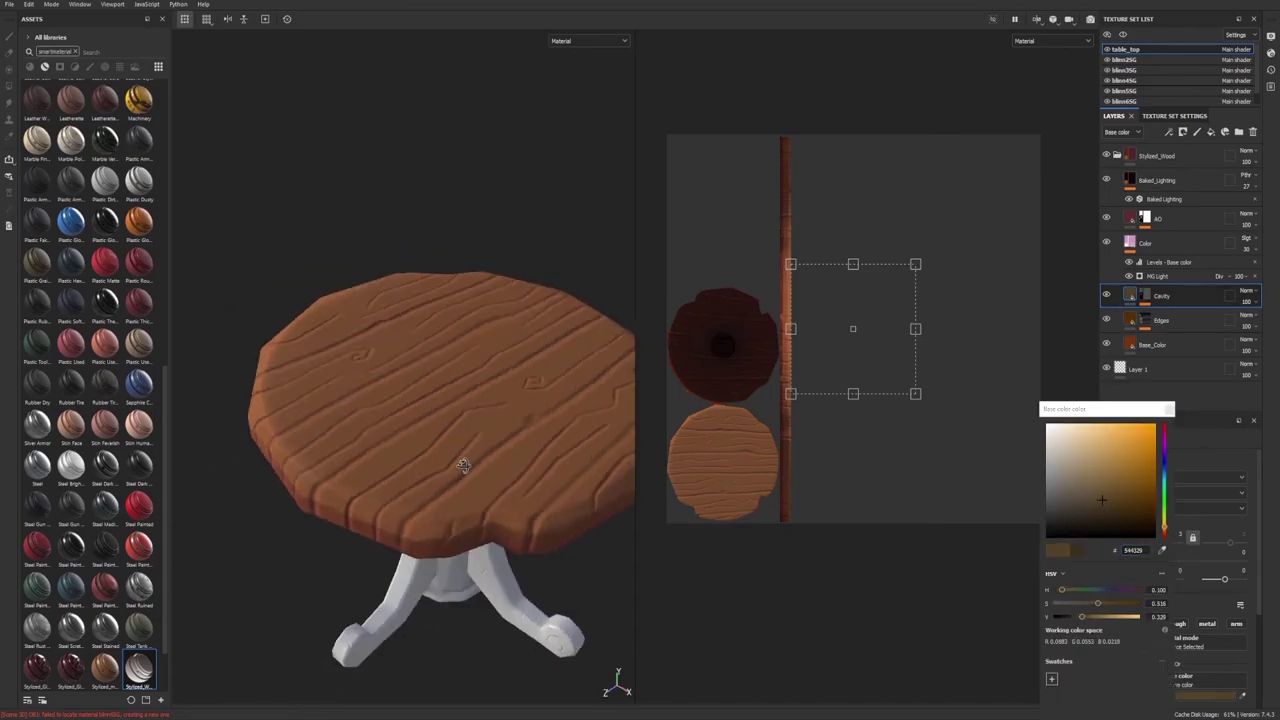
click(1108, 293)
Warm up the AO layer's colour and review the base colour's Levels adjustment.
click(1150, 218)
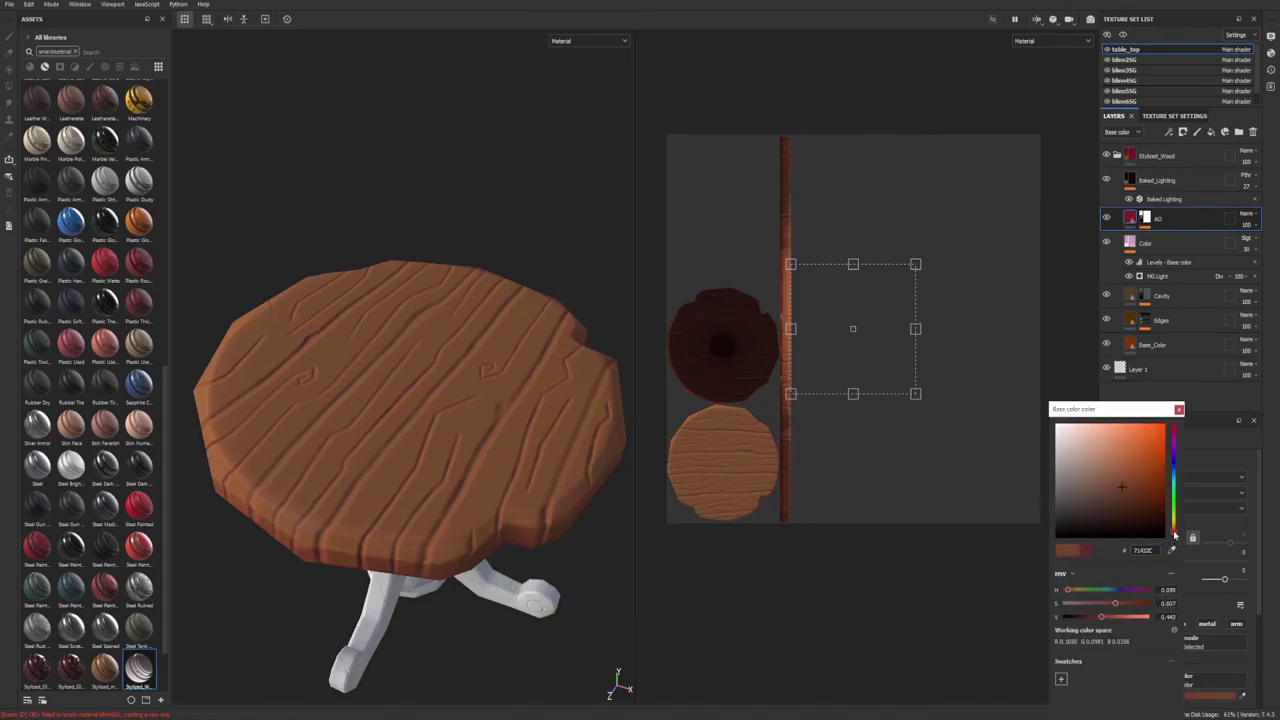
alt+drag(410, 367, 322, 398)
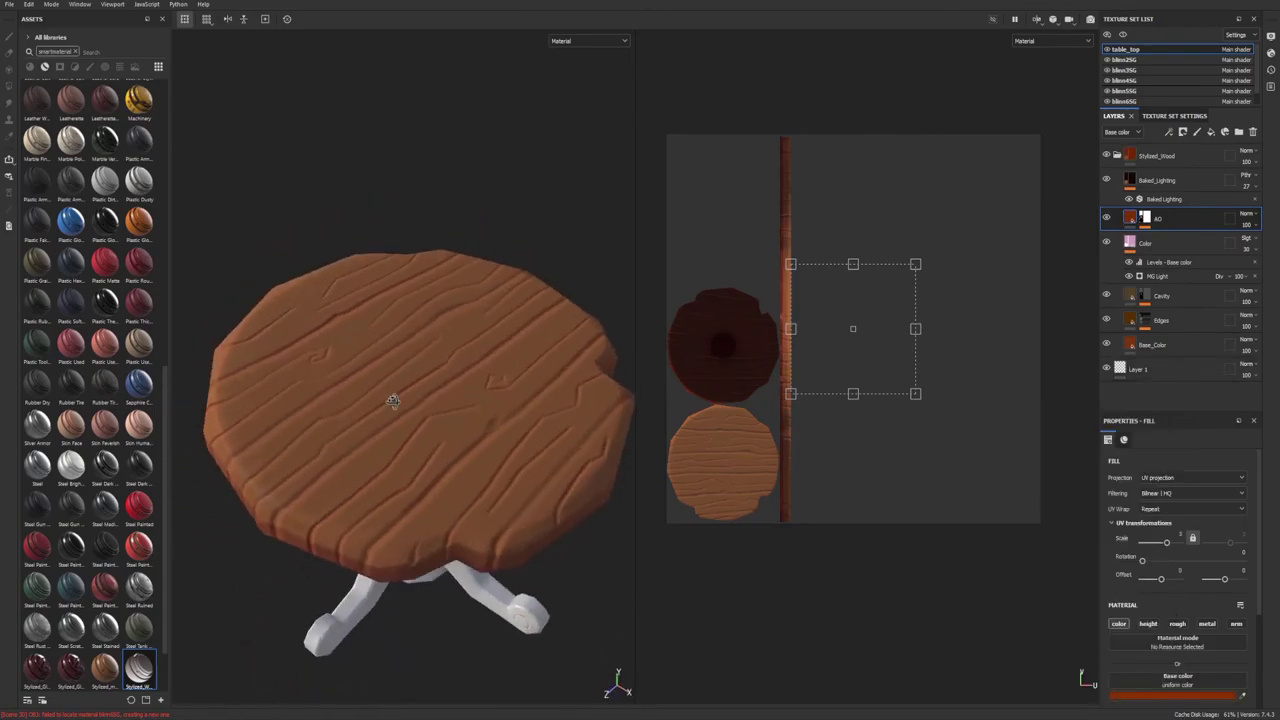
click(1178, 263)
mouse_move(430, 420)
alt+mouse_down()
mouse_move(443, 366)
mouse_move(417, 434)
alt+mouse_up()
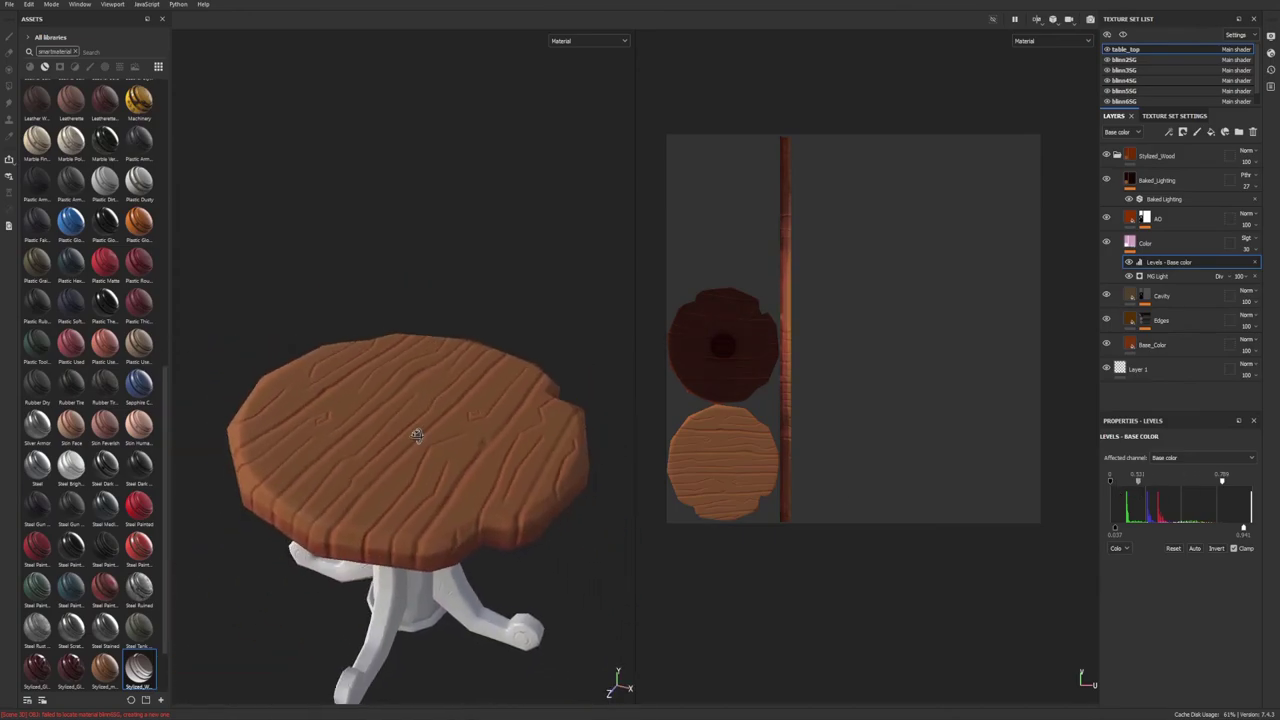
click(1166, 176)
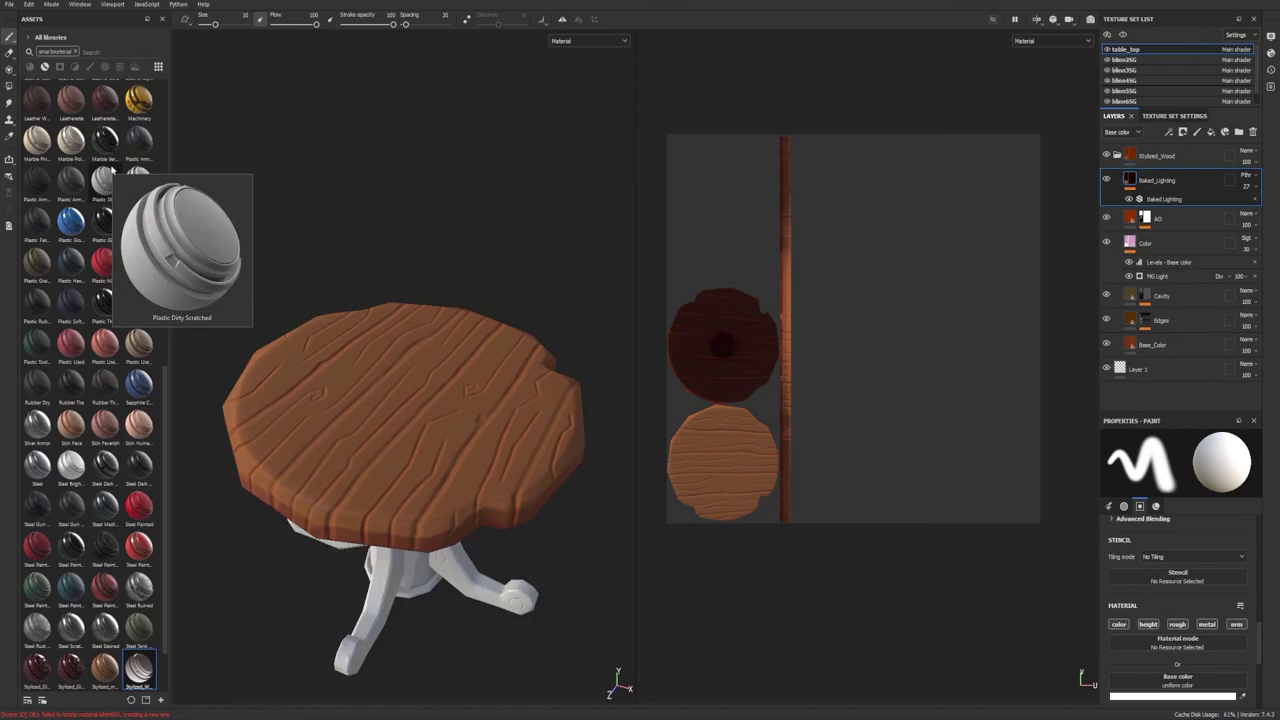
Shift the Base_Color and Edges layers' colours toward a richer wood brown.
click(1152, 344)
click(1177, 696)
mouse_move(440, 420)
alt+mouse_down()
mouse_move(472, 447)
mouse_move(480, 557)
mouse_move(531, 389)
alt+mouse_up()
click(1160, 320)
click(1200, 695)
alt+drag(600, 480, 503, 537)
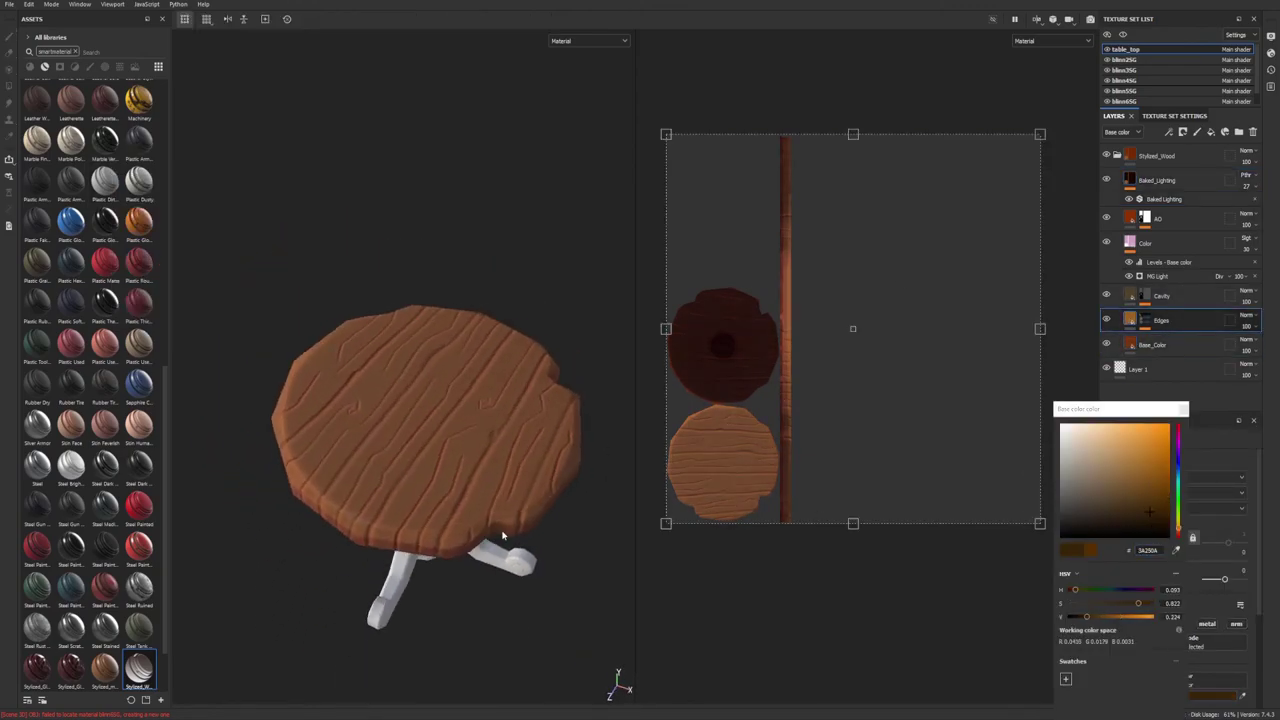
alt+drag(520, 473, 594, 474)
Rename the table's texture sets, naming the legs Leg_02, Leg_03 and Leg_04.
click(1125, 60)
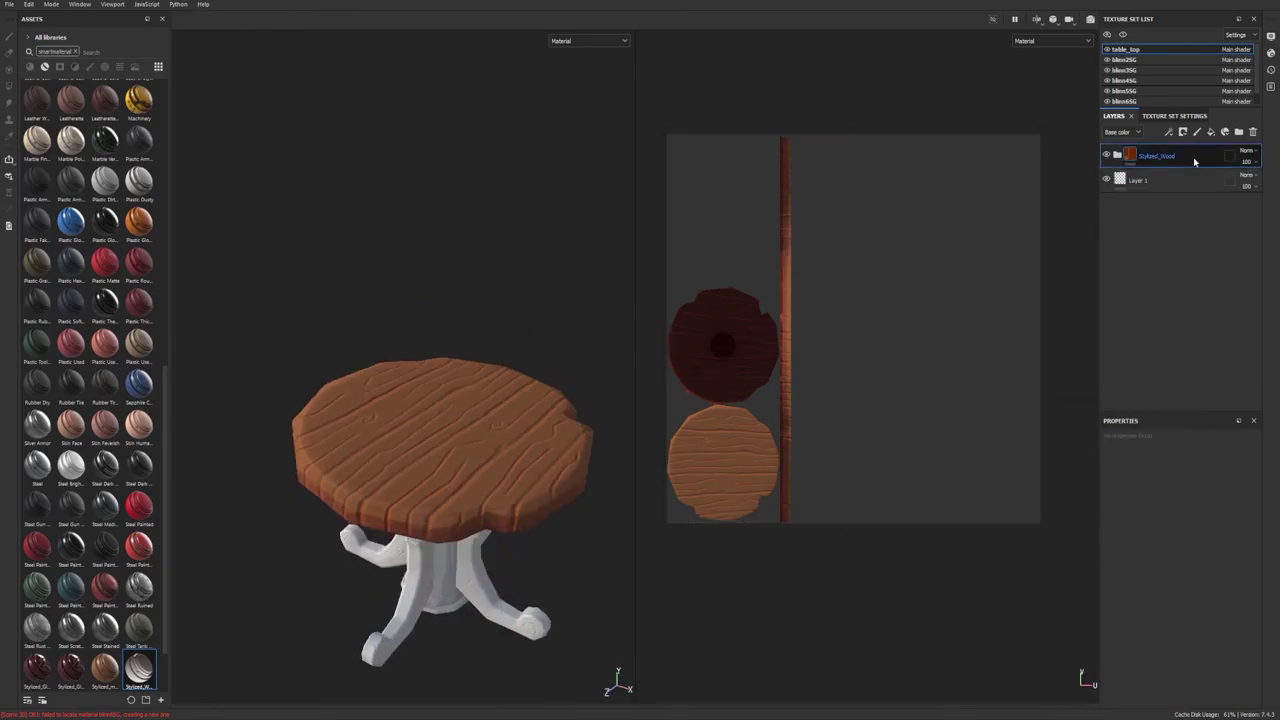
text(middle_beam)
double_click(1126, 70)
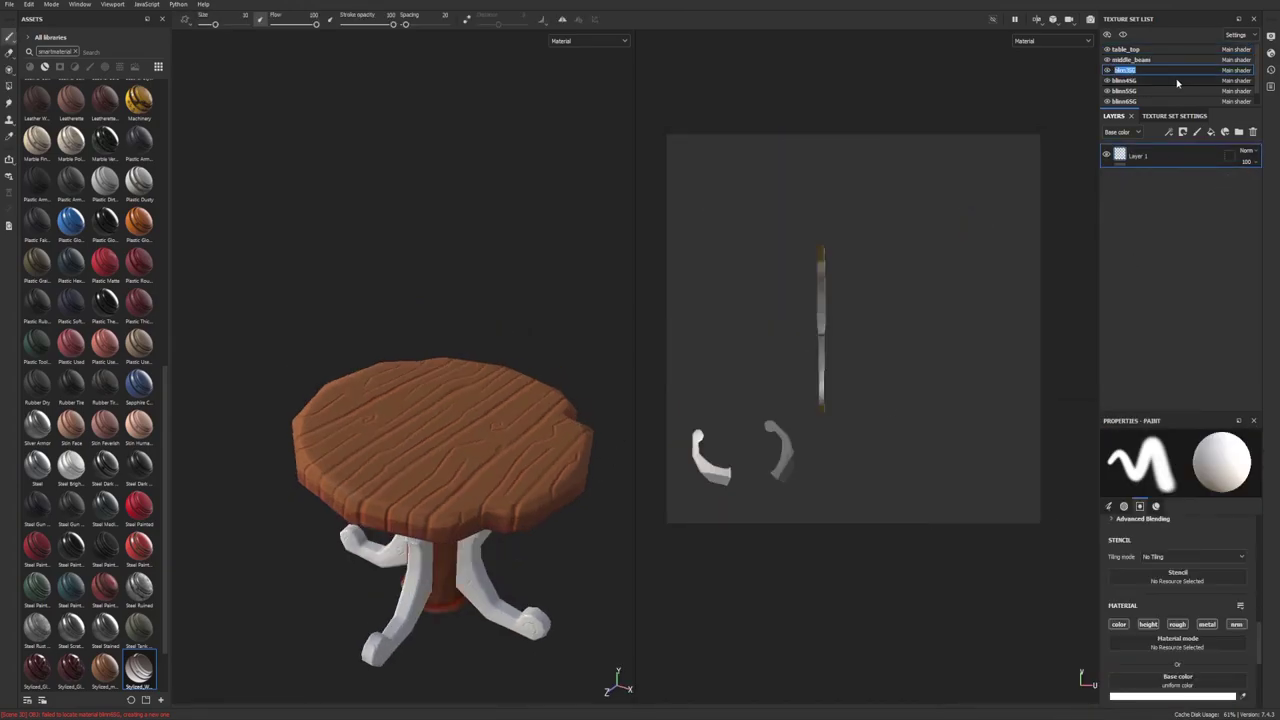
text(Leg_0)
double_click(1140, 81)
text(Leg_02)
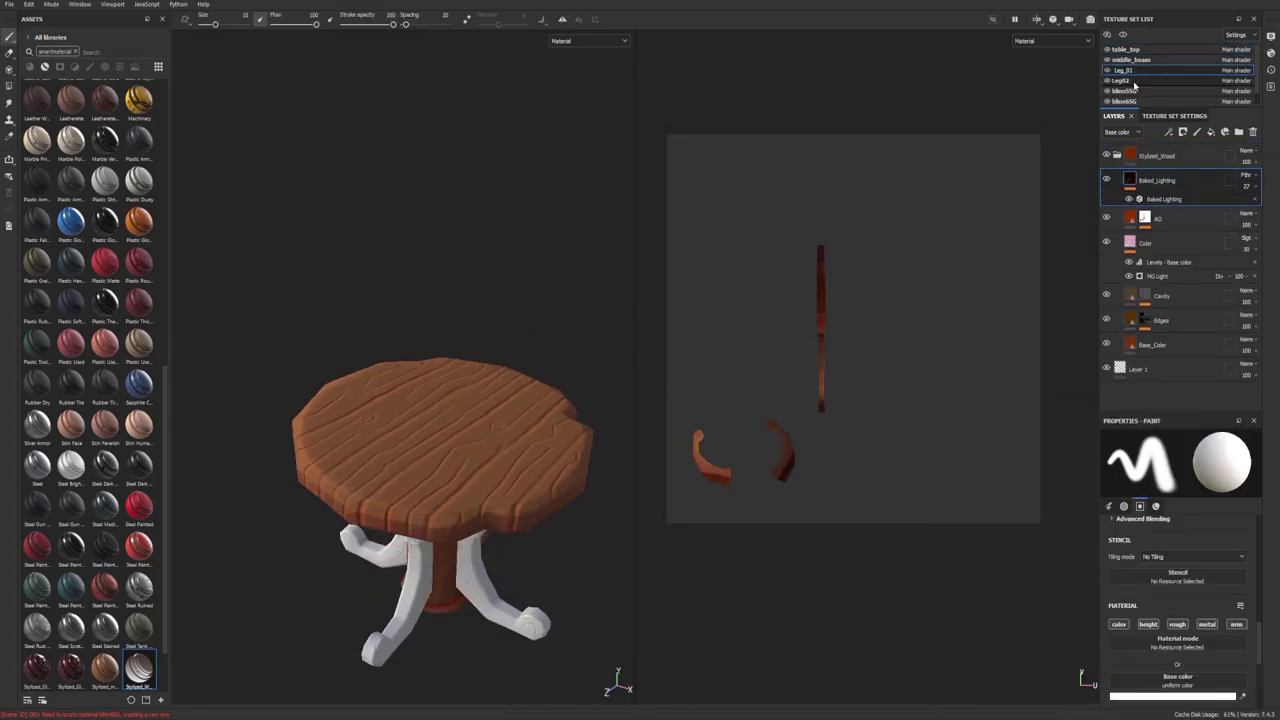
double_click(1124, 91)
text(Leg_03)
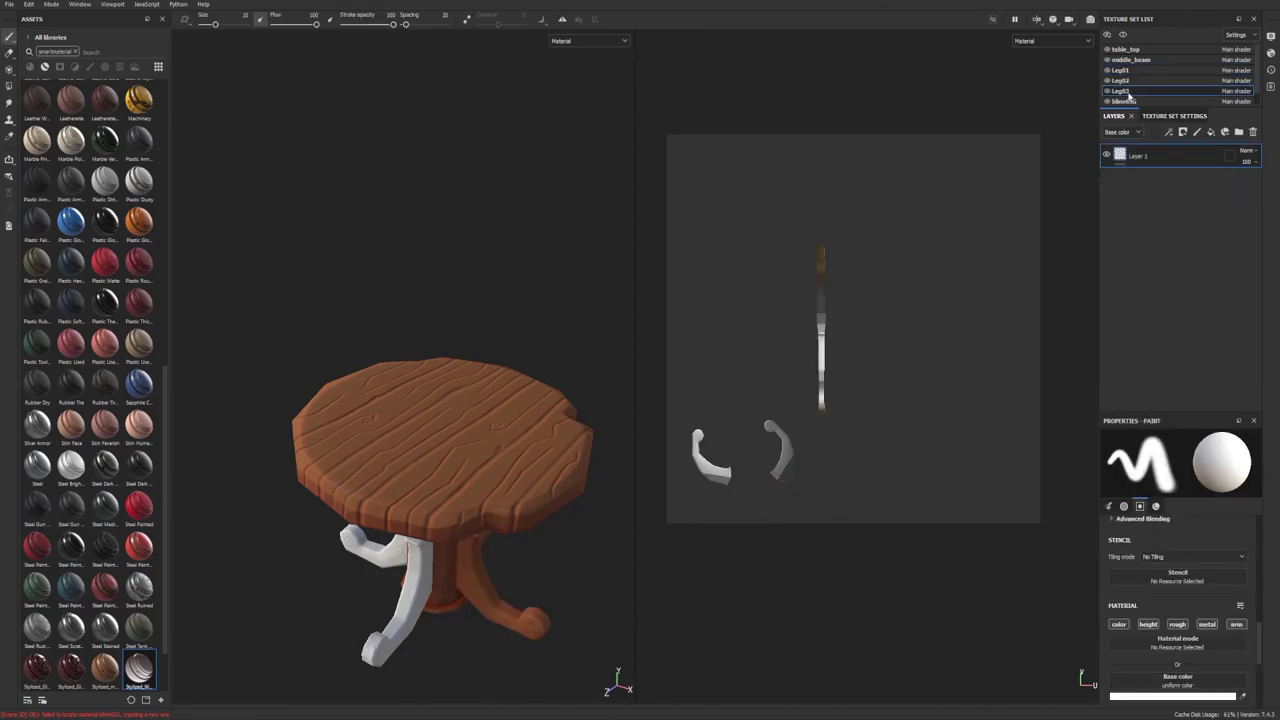
double_click(1124, 101)
text(Leg_04)
mouse_move(510, 418)
alt+mouse_down()
mouse_move(506, 443)
mouse_move(402, 445)
alt+mouse_up()
scroll(506, 443, up, 5)
scroll(591, 466, down, 5)
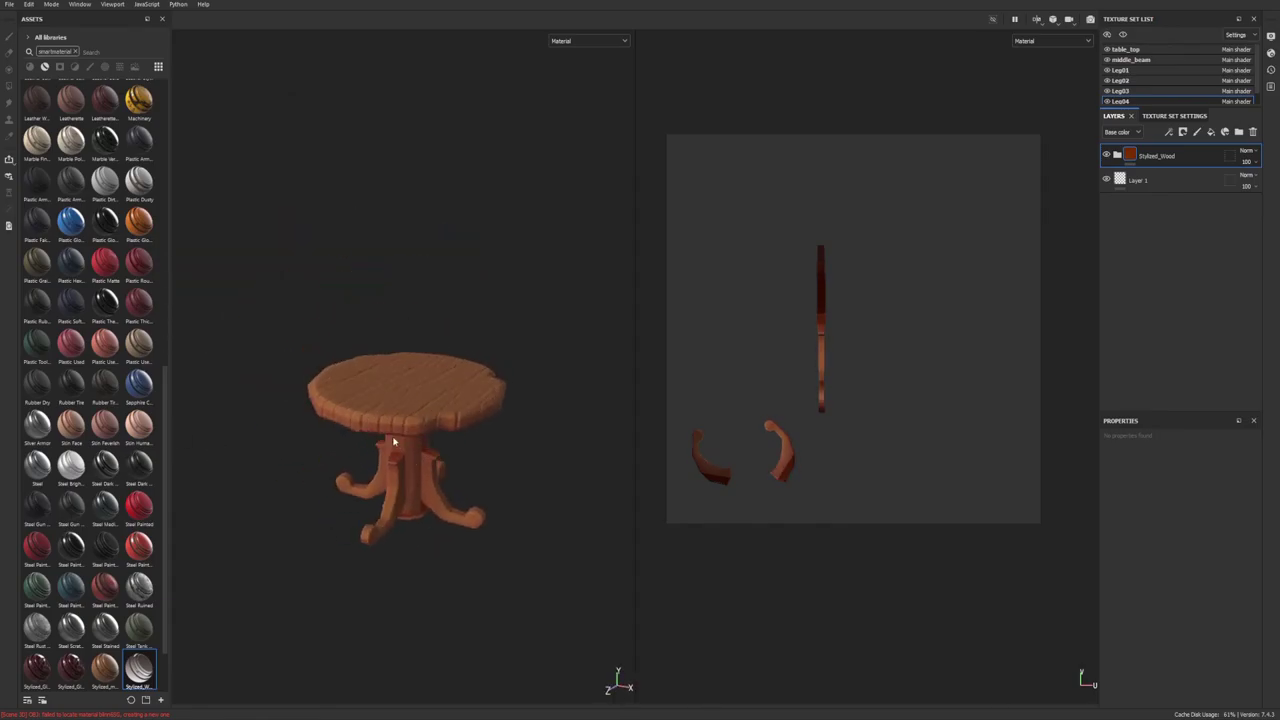